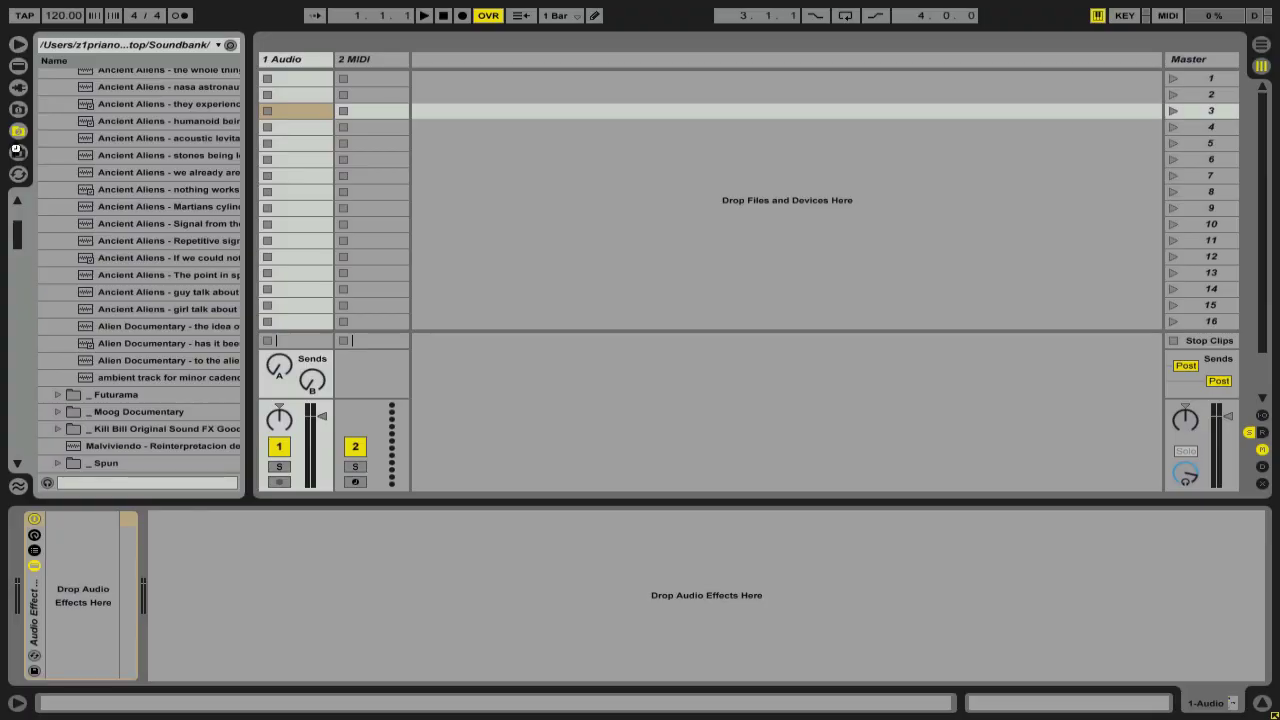
Step: Place the Penta Detonator FNRMX track in the audio track's first clip slot and play it at a lowered track volume
left_click(17, 151)
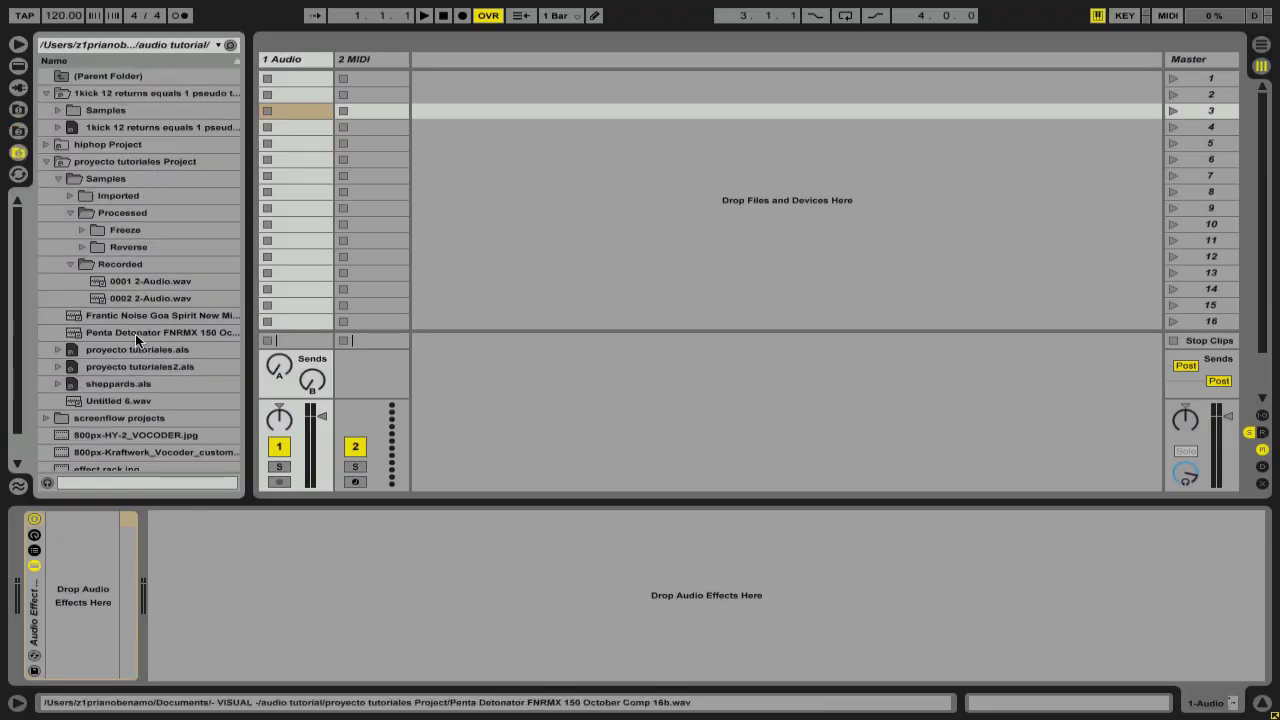
left_click_drag(135, 335, 282, 80)
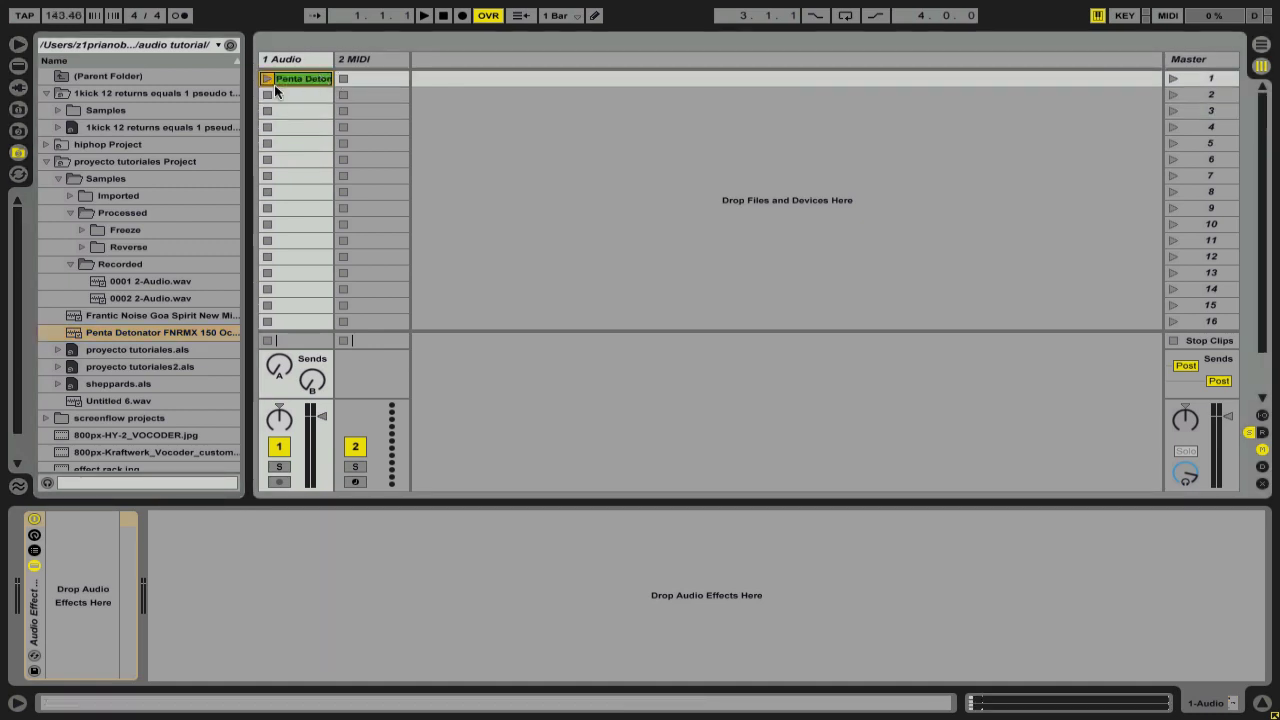
left_click_drag(321, 416, 321, 433)
left_click(267, 77)
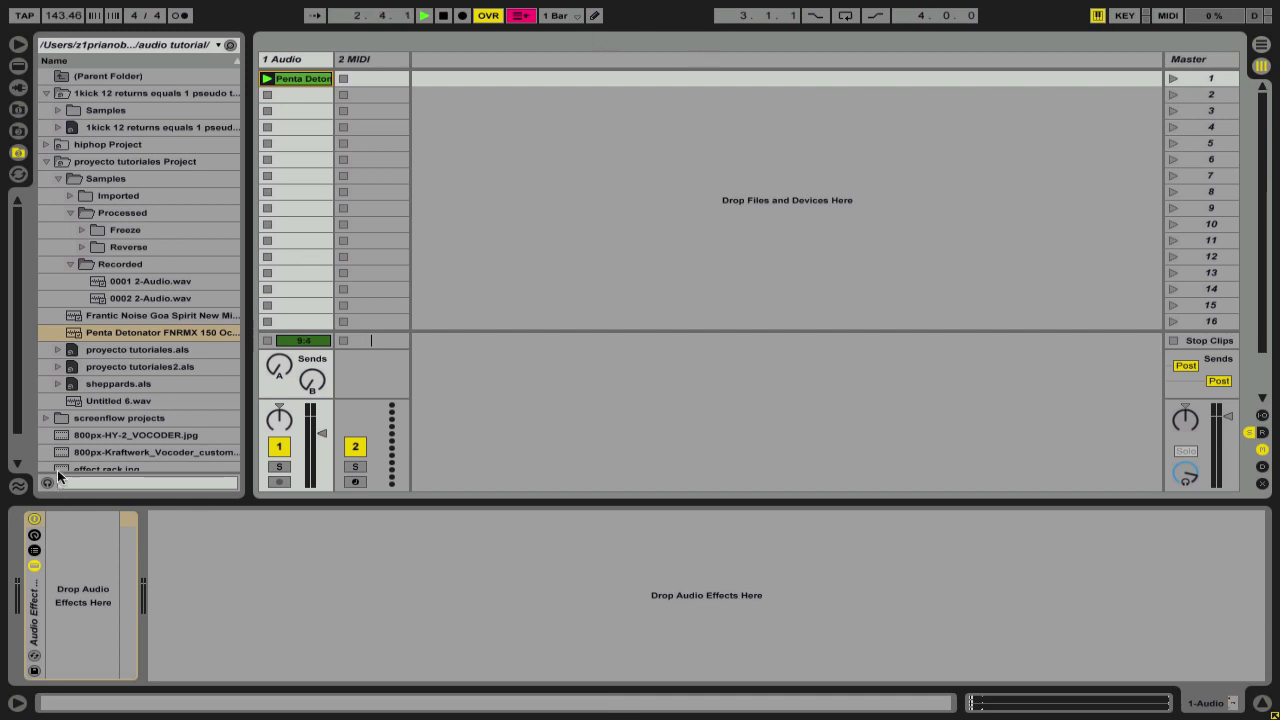
Step: Put an Auto Filter inside the audio track's effect rack and set it to high-pass at about 158 Hz with Q 0.73
left_click(18, 88)
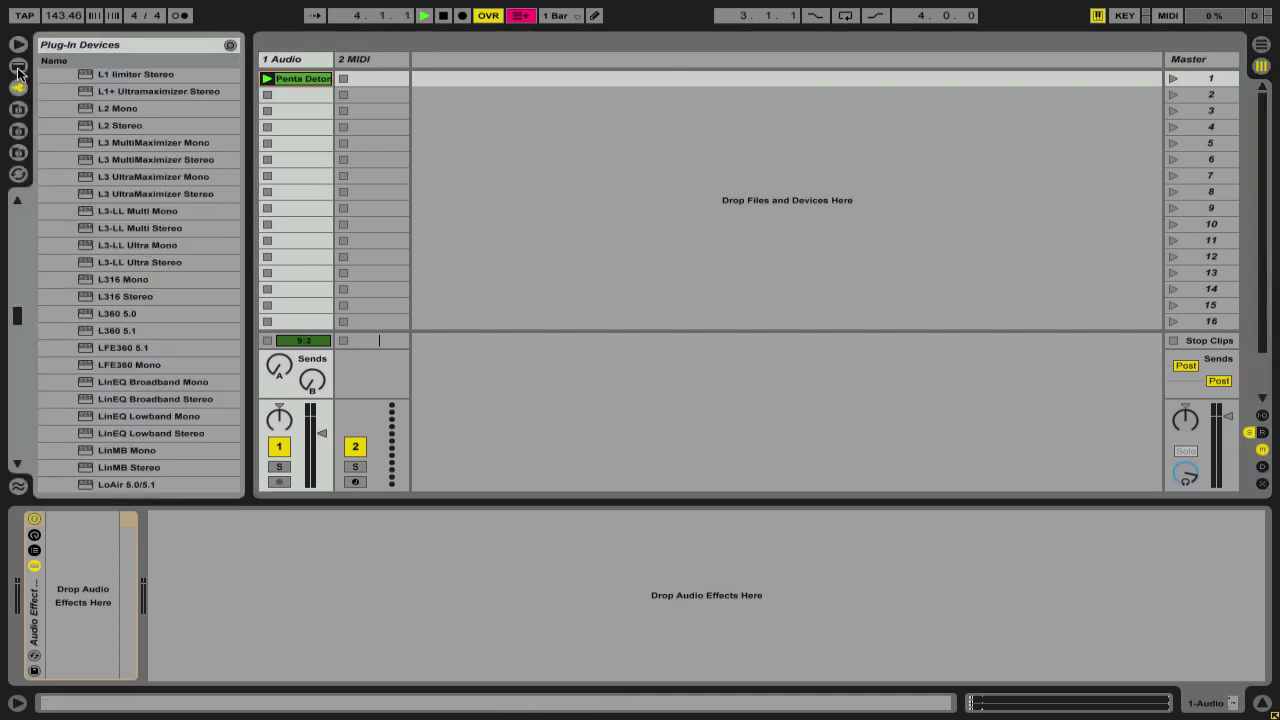
left_click(18, 66)
scroll(128, 380, "down", 3)
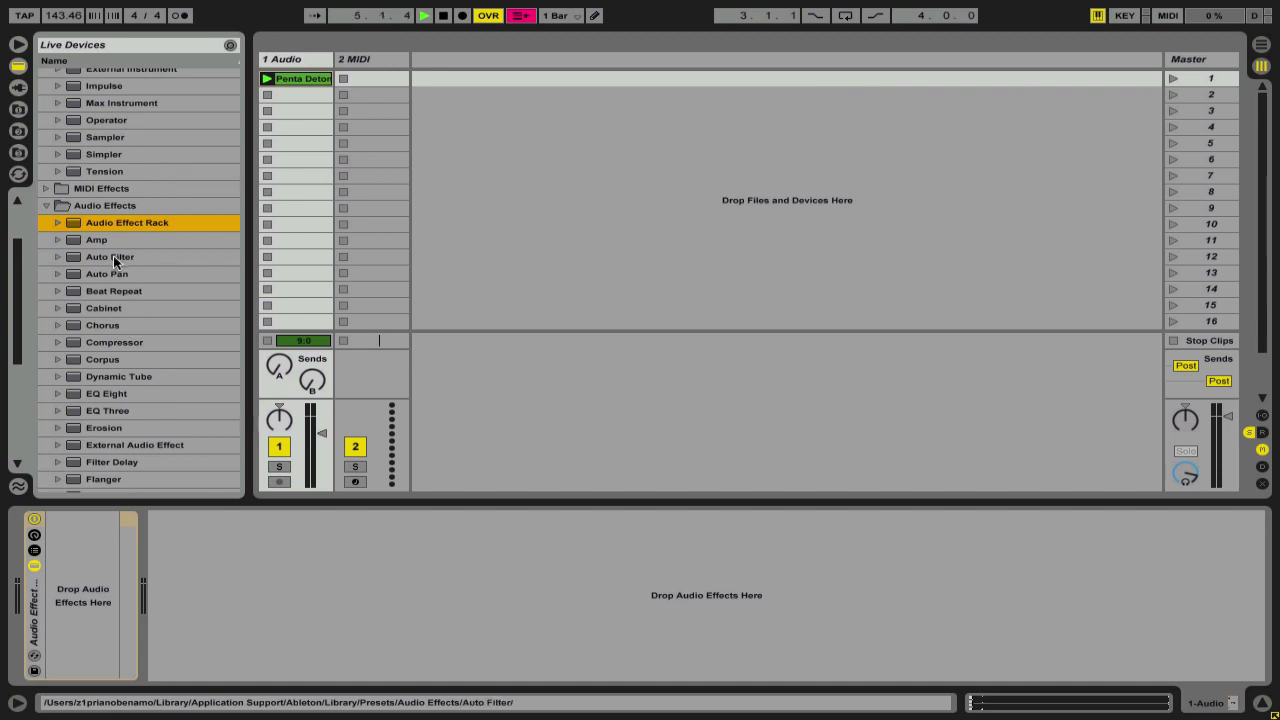
left_click_drag(113, 257, 90, 525)
left_click(141, 622)
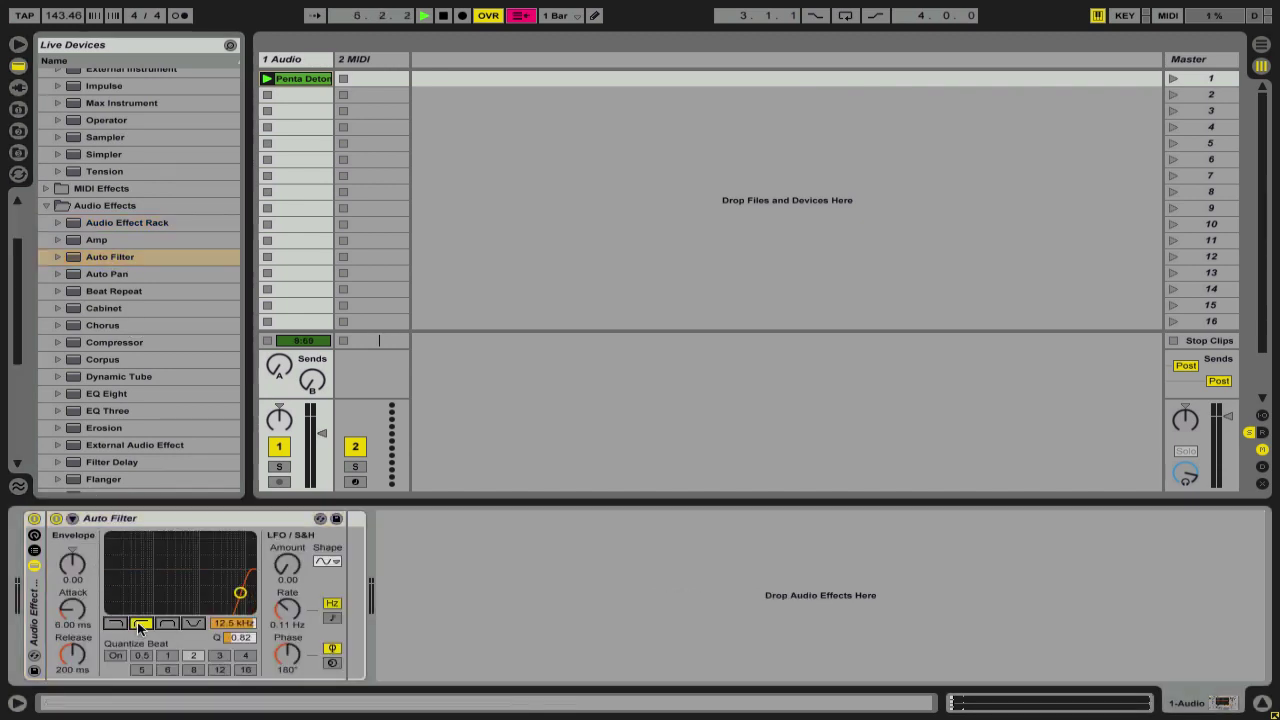
left_click_drag(240, 593, 148, 598)
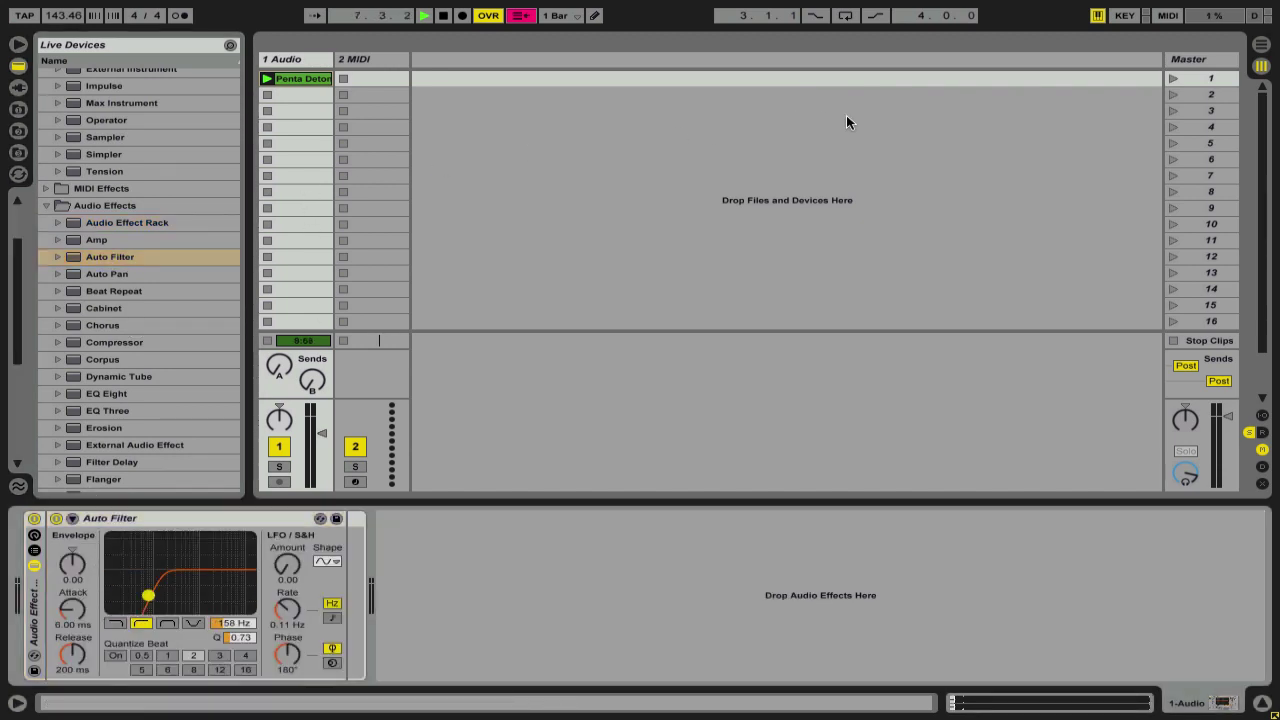
Step: Raise the computer's output volume
key("XF86AudioRaiseVolume")
key("XF86AudioRaiseVolume")
key("XF86AudioRaiseVolume")
key("XF86AudioRaiseVolume")
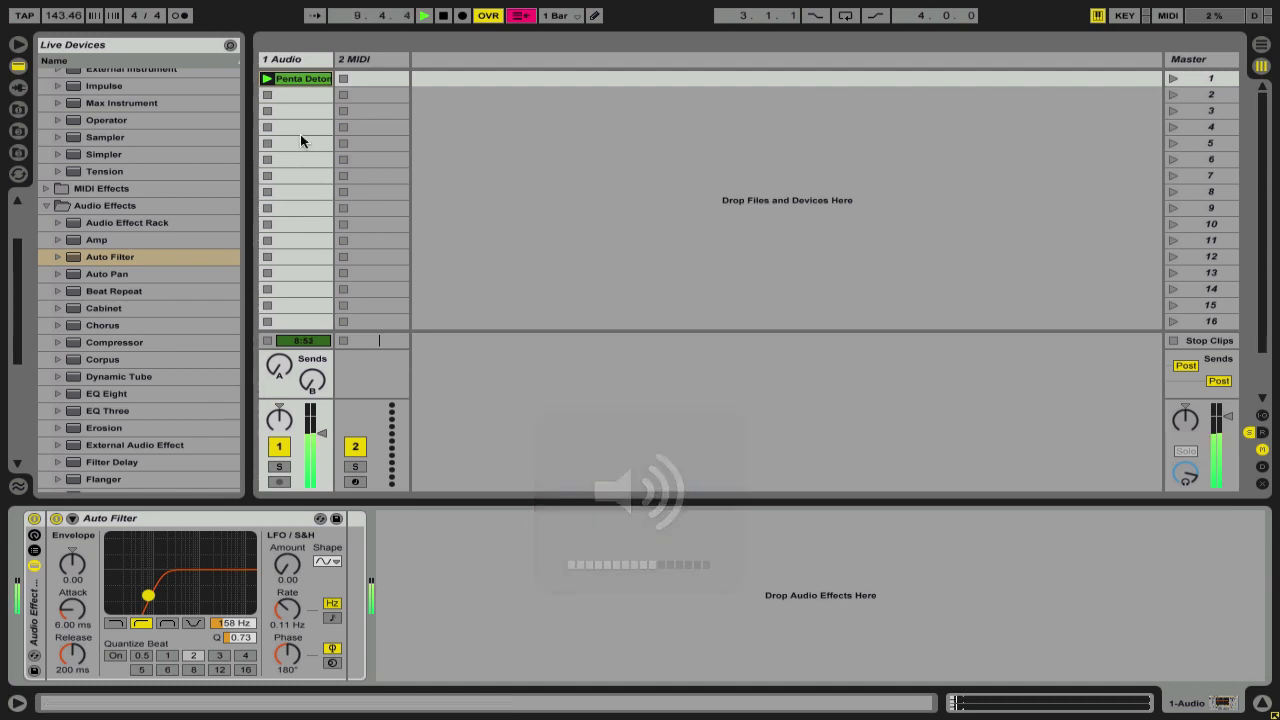
Step: Turn off warping for the Penta Detonator clip and move its start marker to about 0:53
double_click(301, 81)
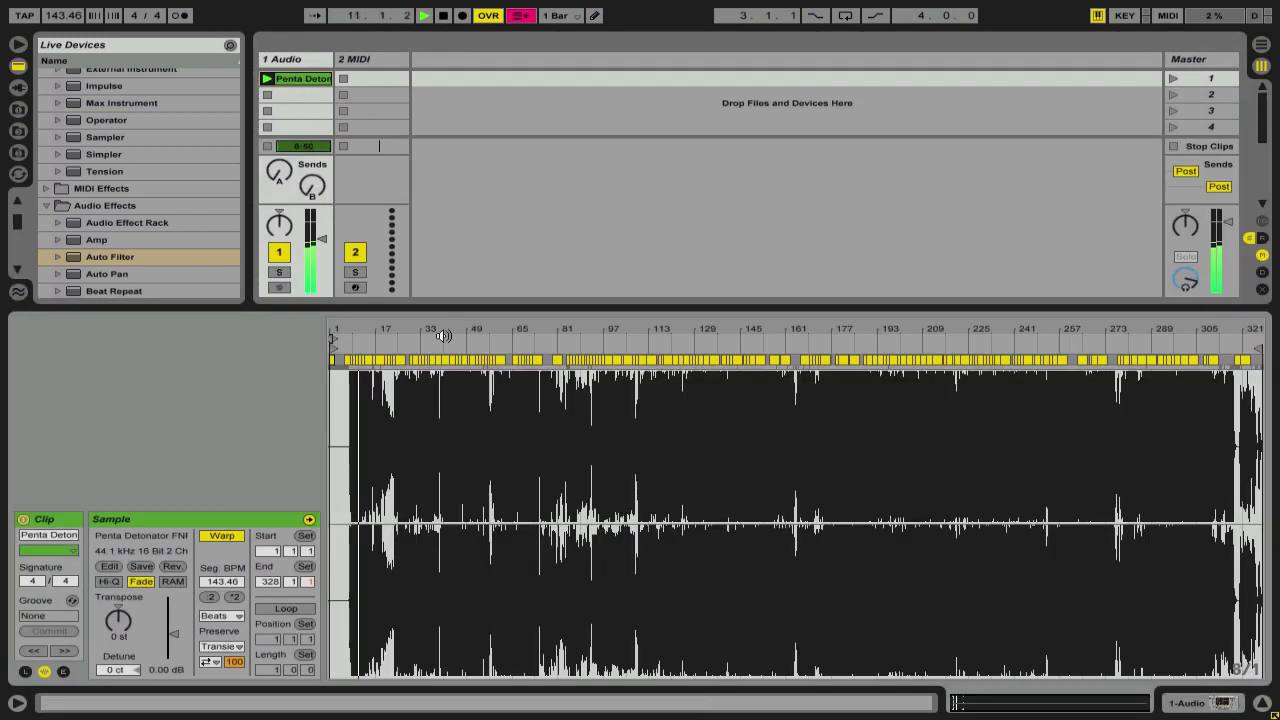
left_click(221, 535)
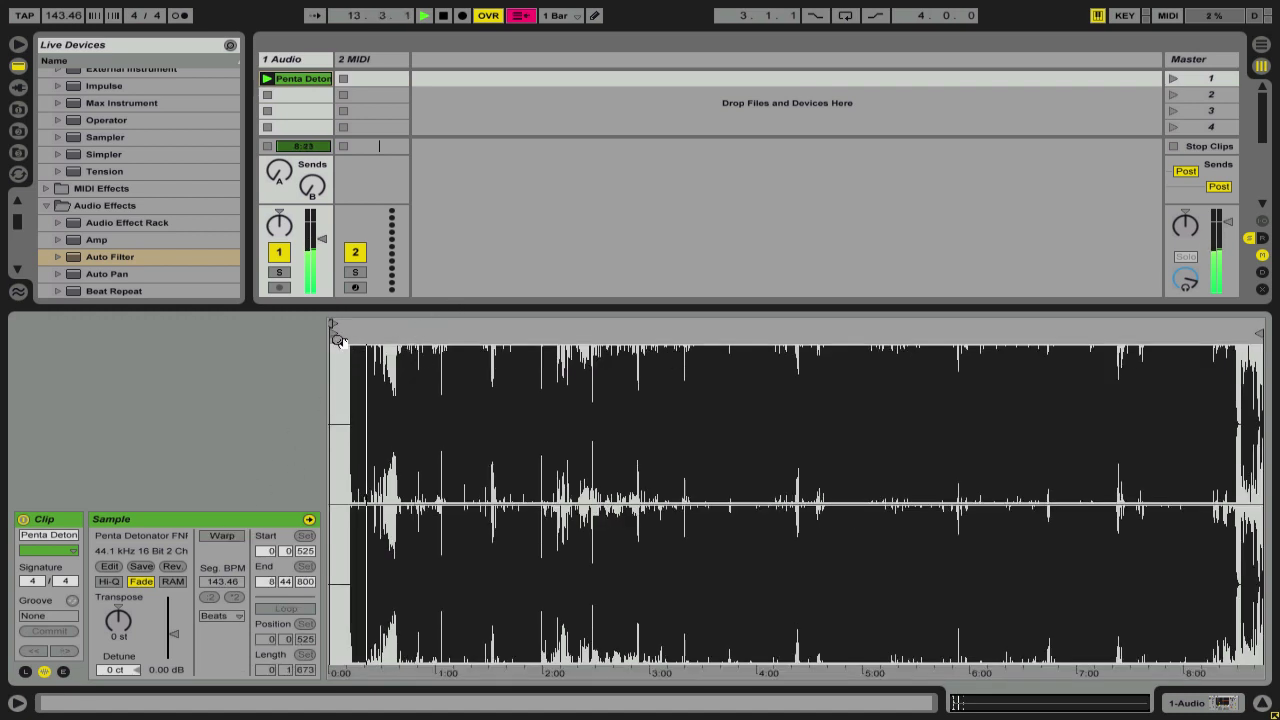
left_click_drag(332, 332, 426, 335)
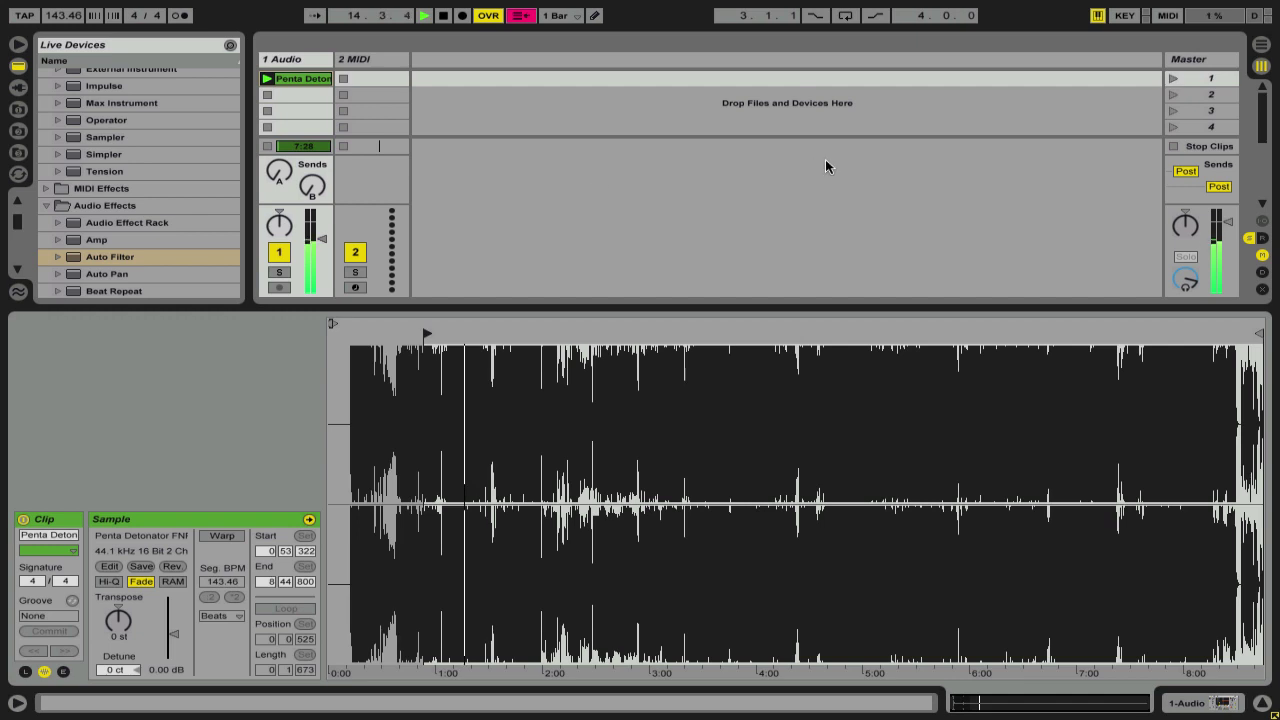
Step: Lower the Auto Filter's high-pass cutoff to about 61.0 Hz with Q 0.20 and switch the filter off
double_click(288, 57)
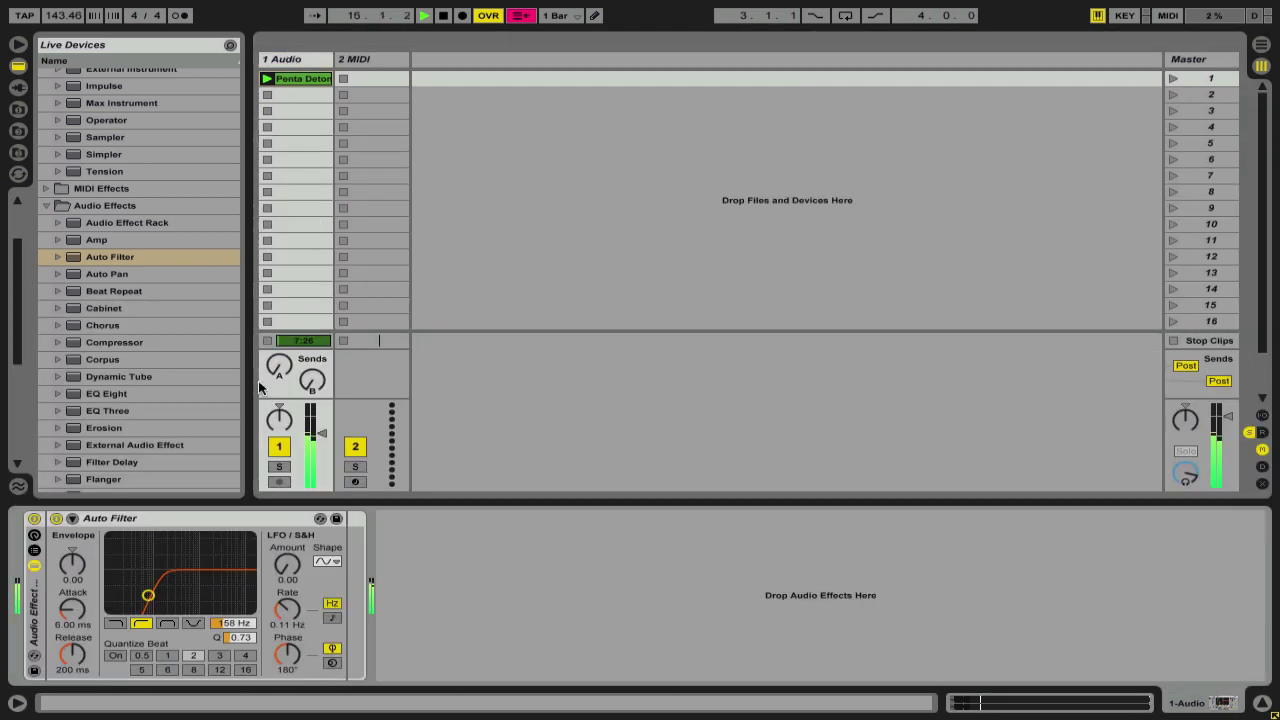
left_click_drag(170, 586, 128, 608)
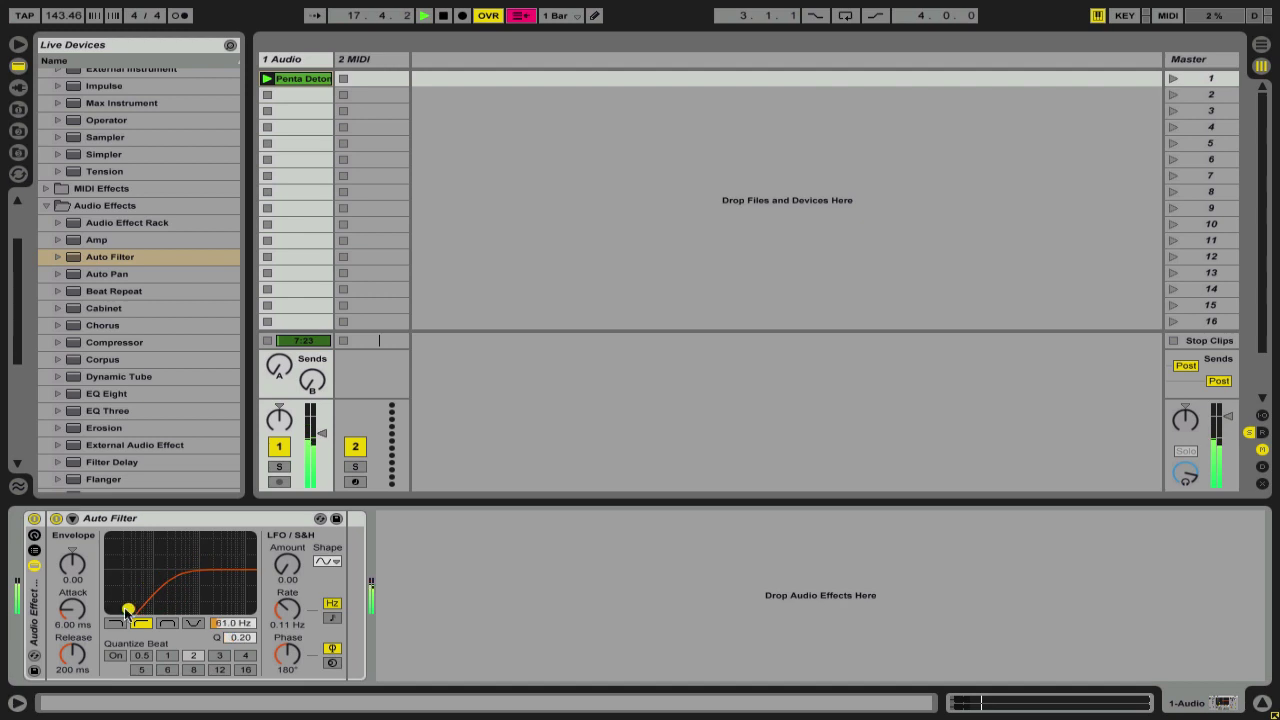
left_click(57, 519)
Step: Load the Mixing Effect Rack preset on the audio track and delete the original effect rack holding the single Auto Filter
left_click(31, 590)
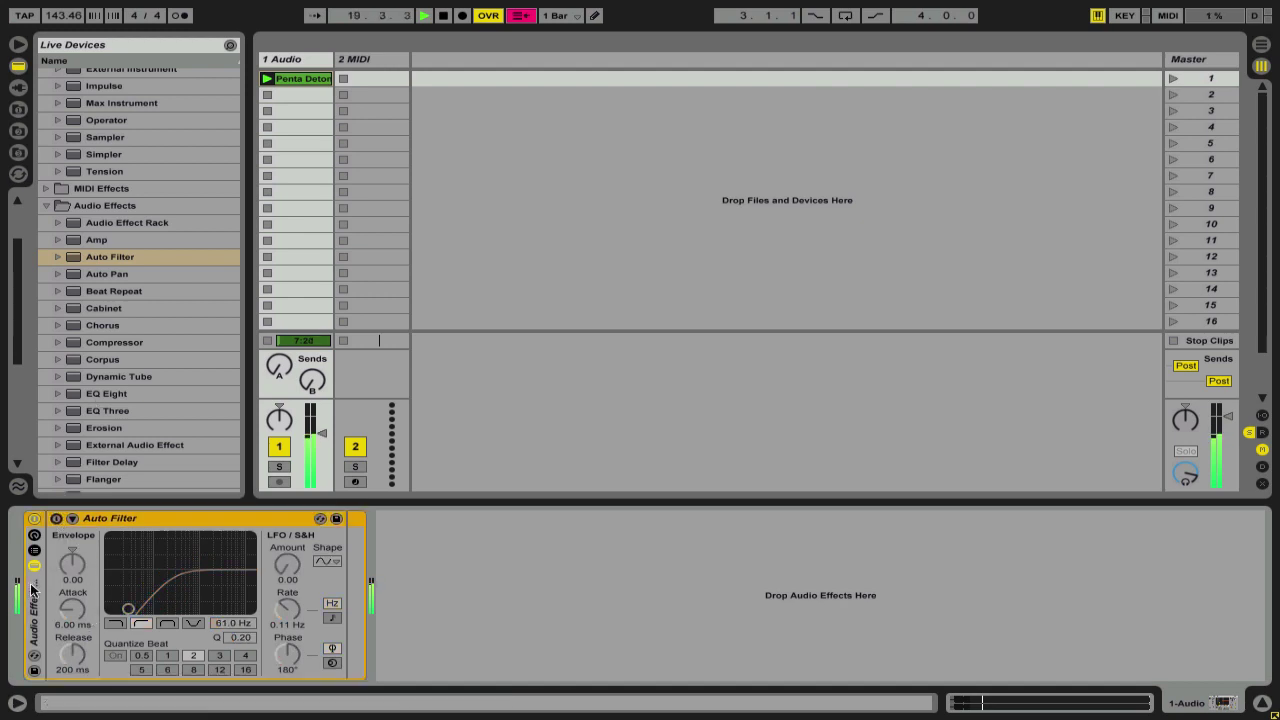
left_click(57, 222)
scroll(43, 240, "down", 5)
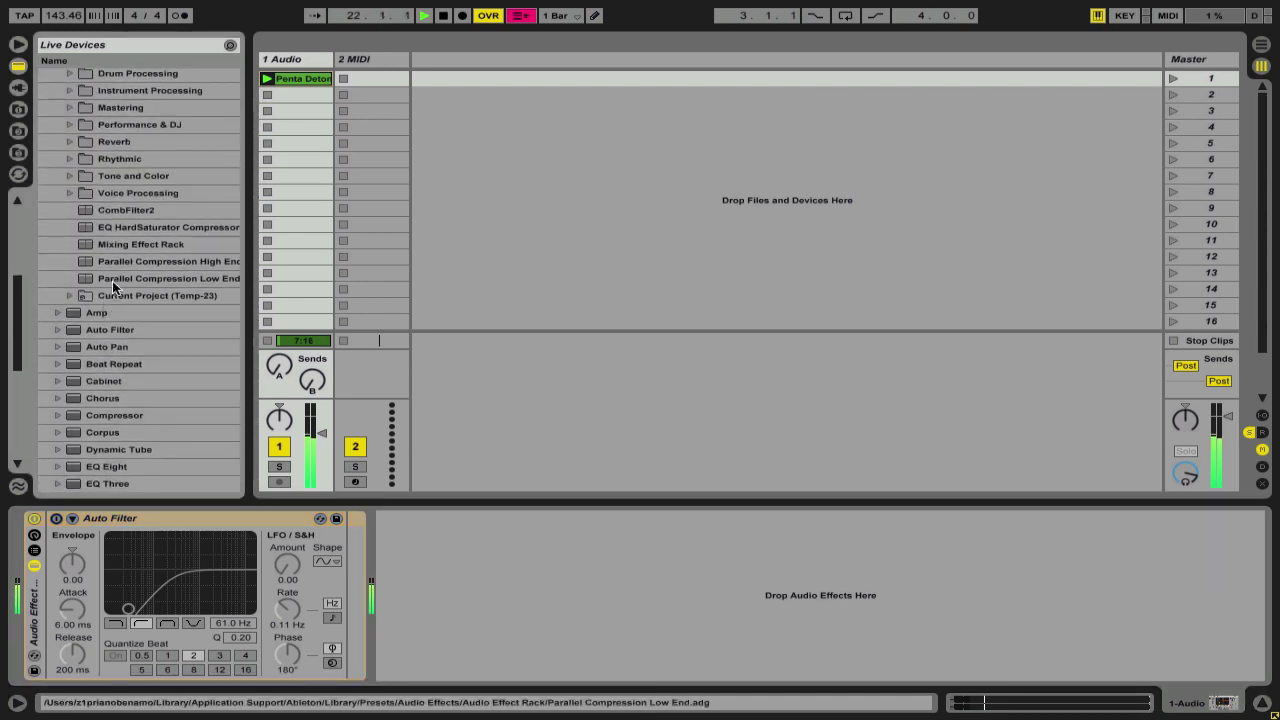
double_click(116, 249)
left_click(31, 601)
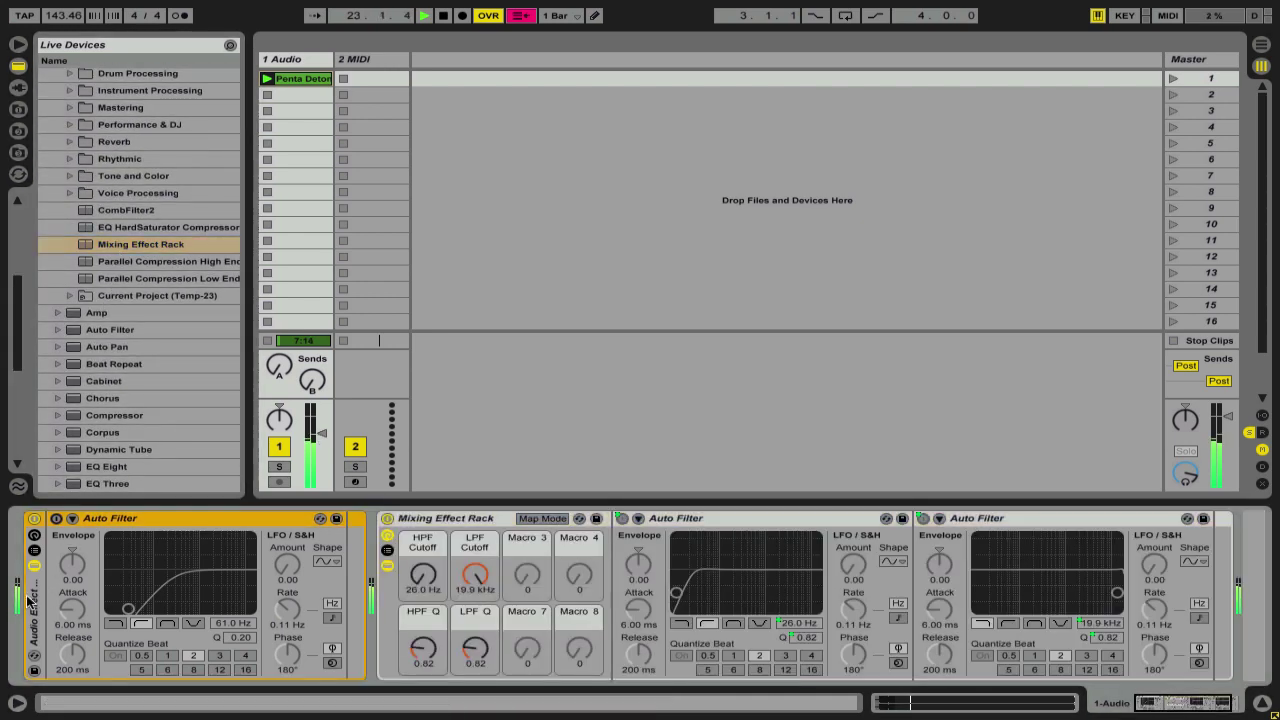
key("Delete")
mouse_move(74, 583)
left_mouse_down()
mouse_move(74, 537)
mouse_move(74, 590)
left_mouse_up()
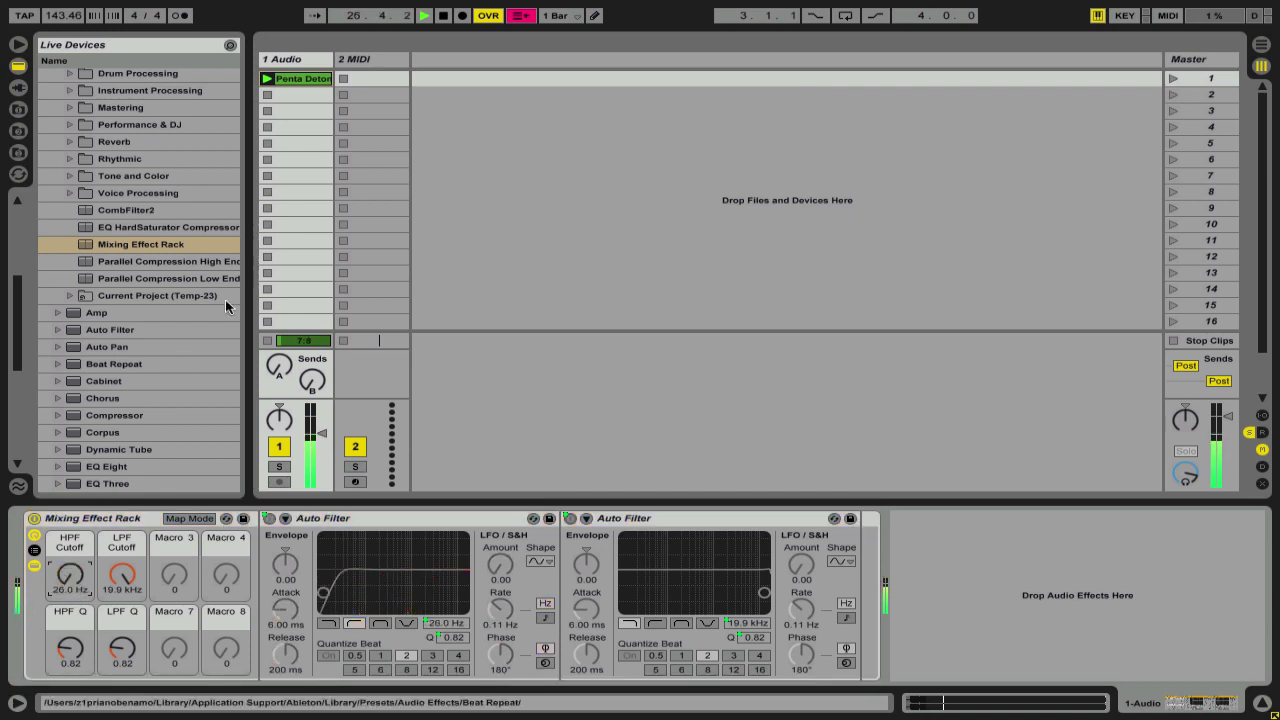
Step: Stop the Penta Detonator clip and load the Operator instrument onto the MIDI track
left_click(265, 93)
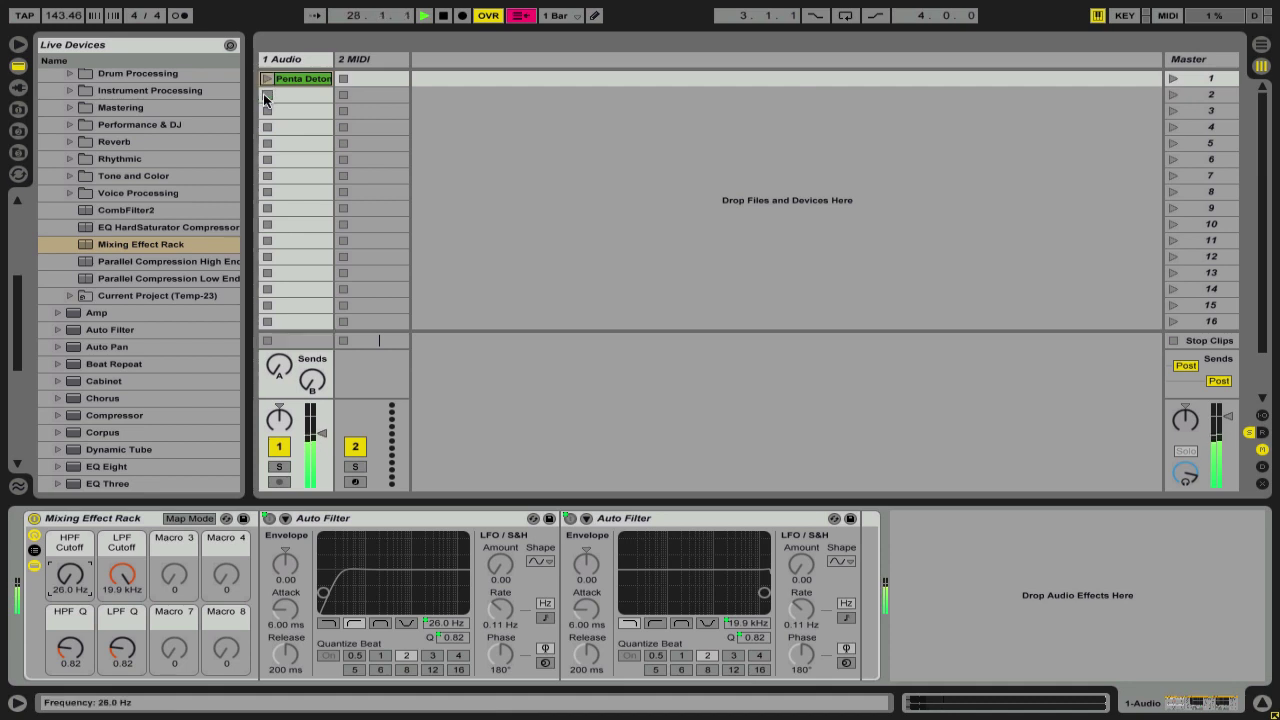
left_click(353, 61)
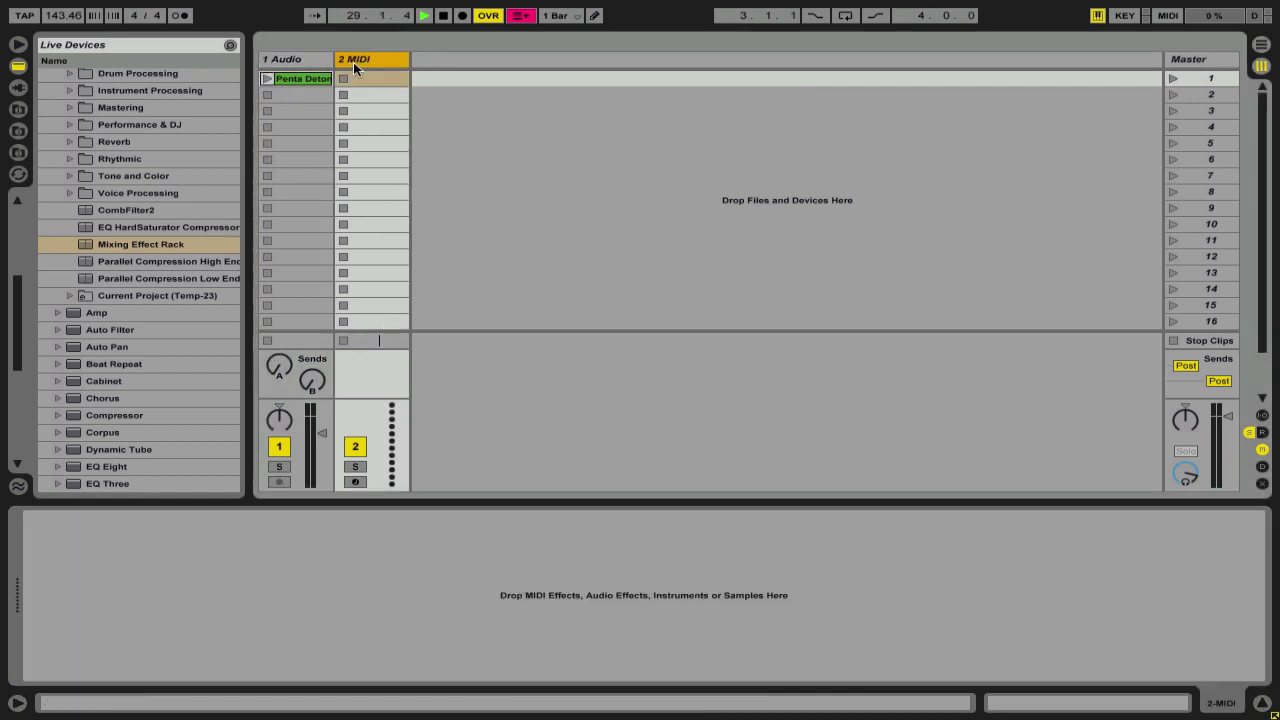
right_click(116, 120)
left_click(95, 148)
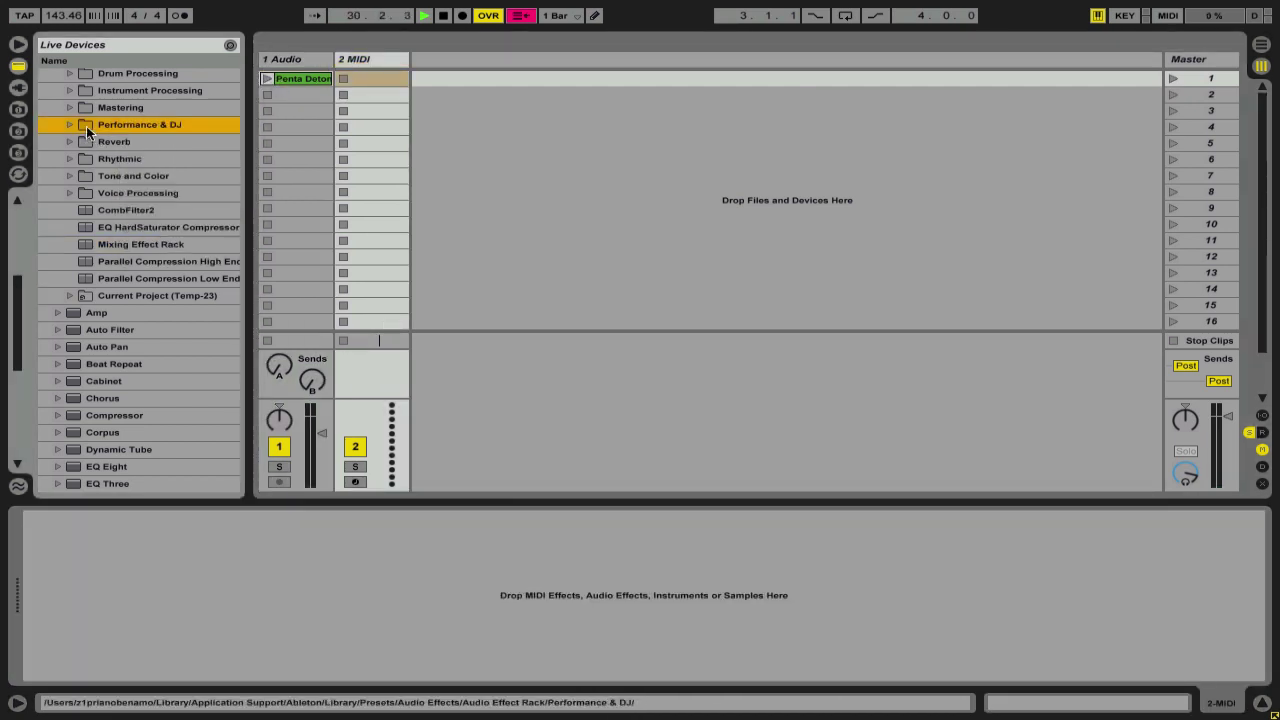
left_click_drag(134, 112, 115, 287)
left_click(59, 197)
left_click(48, 180)
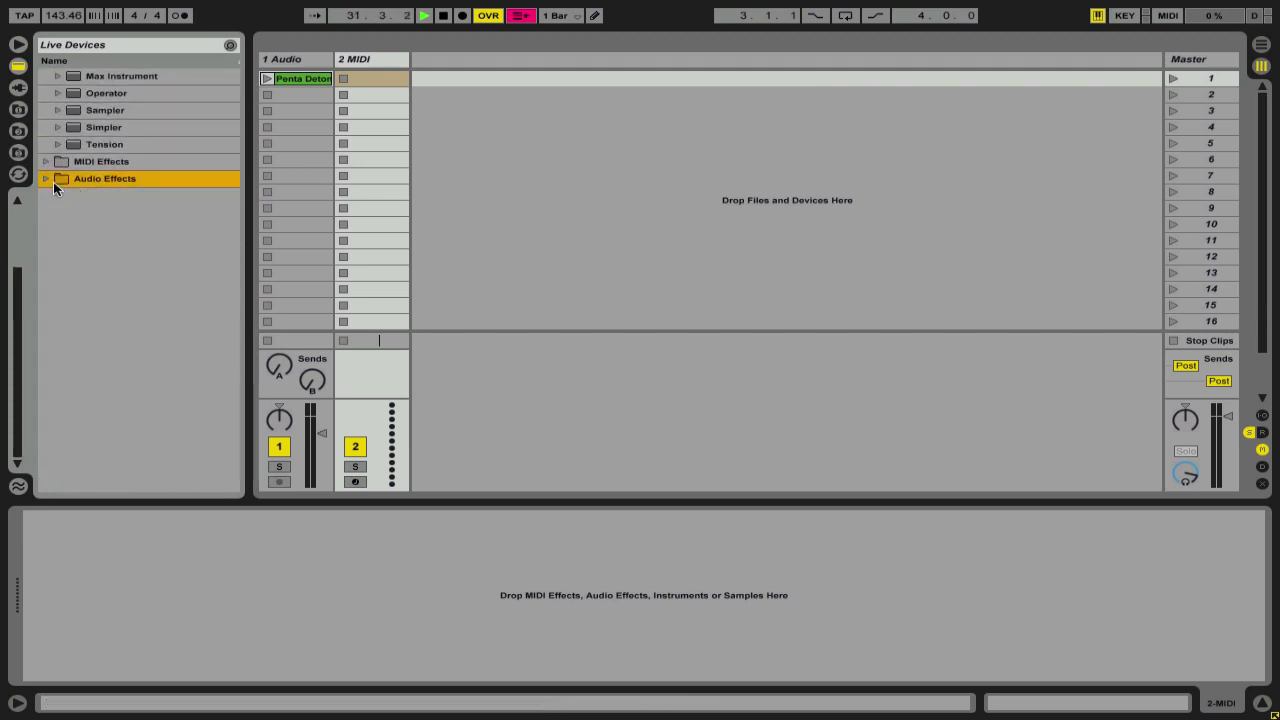
left_click_drag(103, 146, 106, 261)
double_click(104, 208)
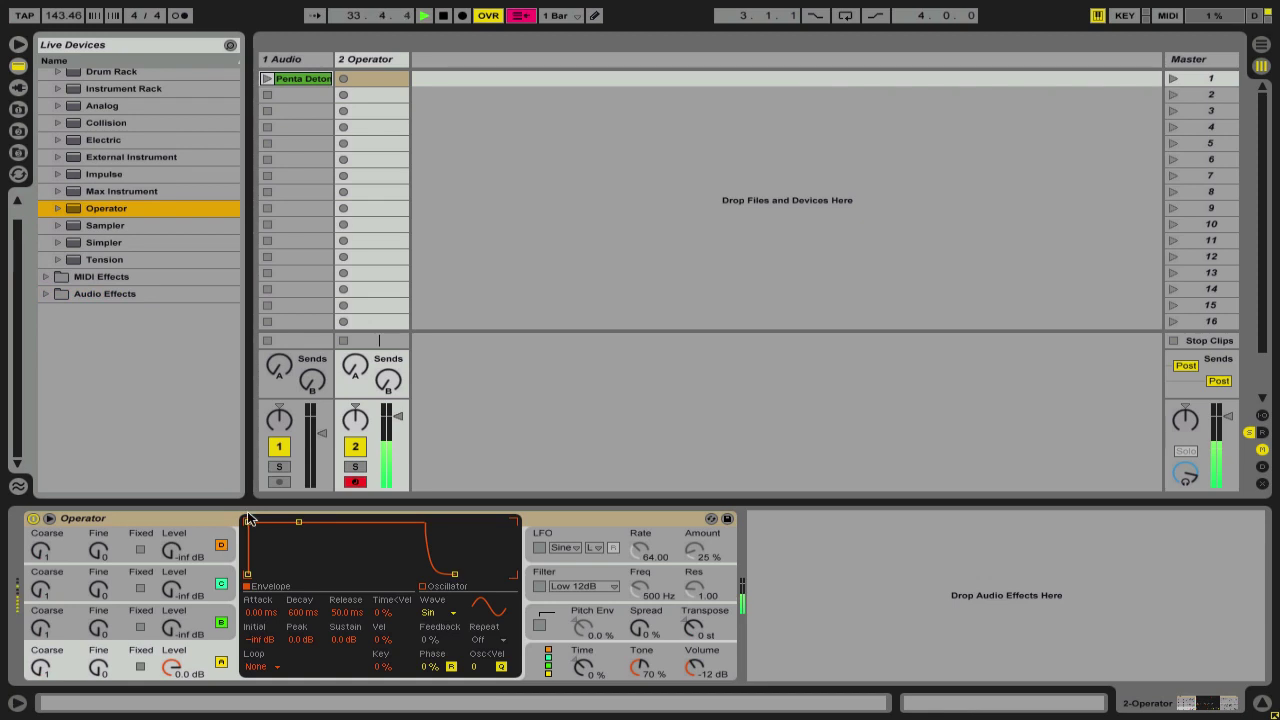
Step: Add an empty MIDI Effect Rack in front of Operator
scroll(119, 128, "up", 1)
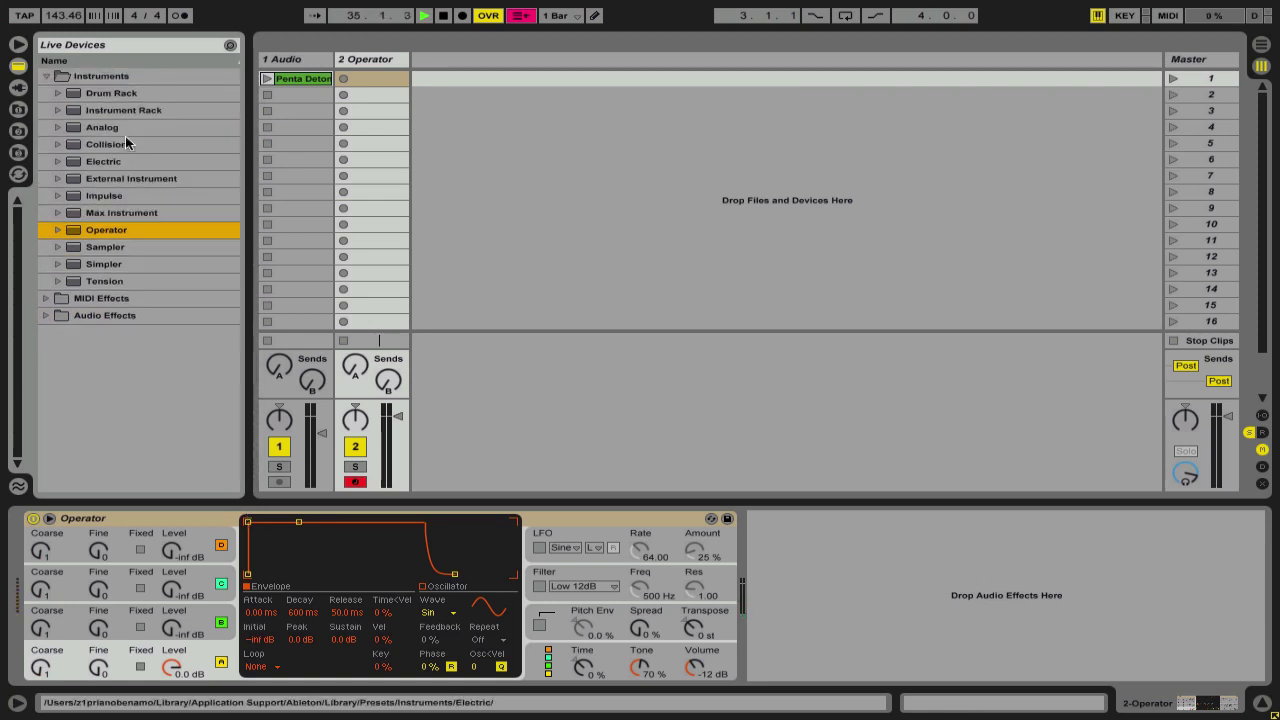
left_click(52, 298)
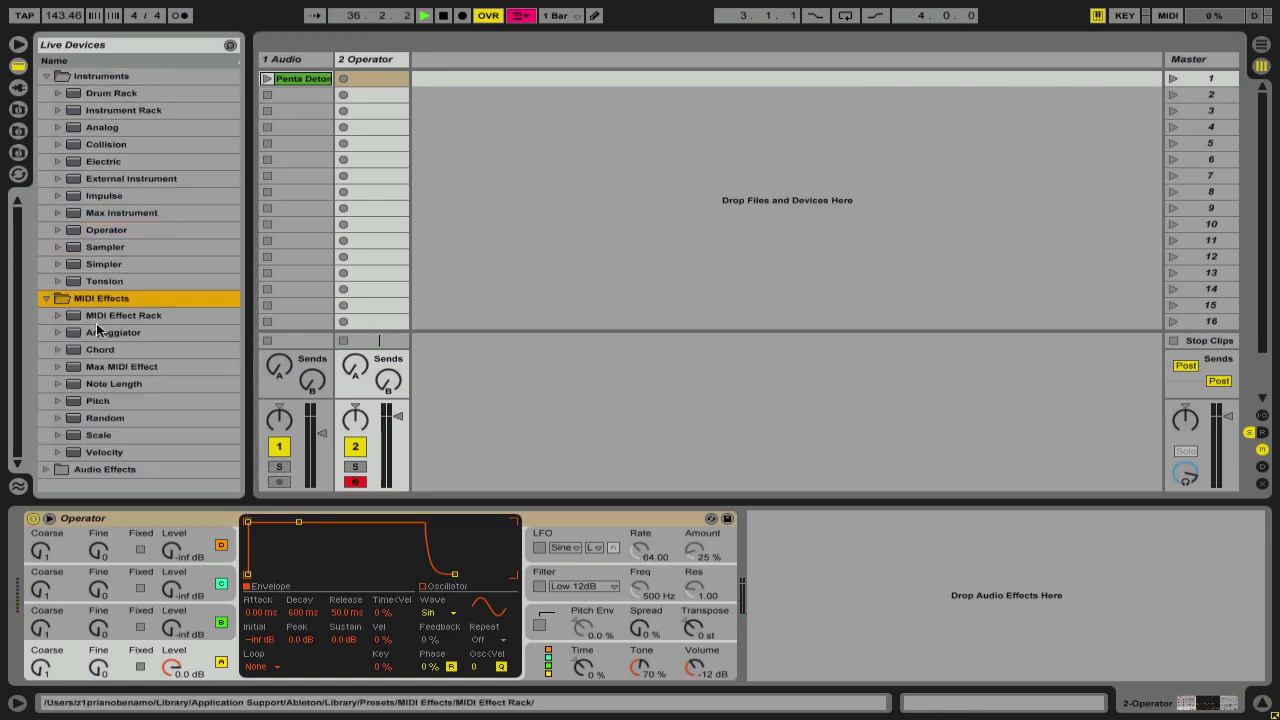
double_click(100, 316)
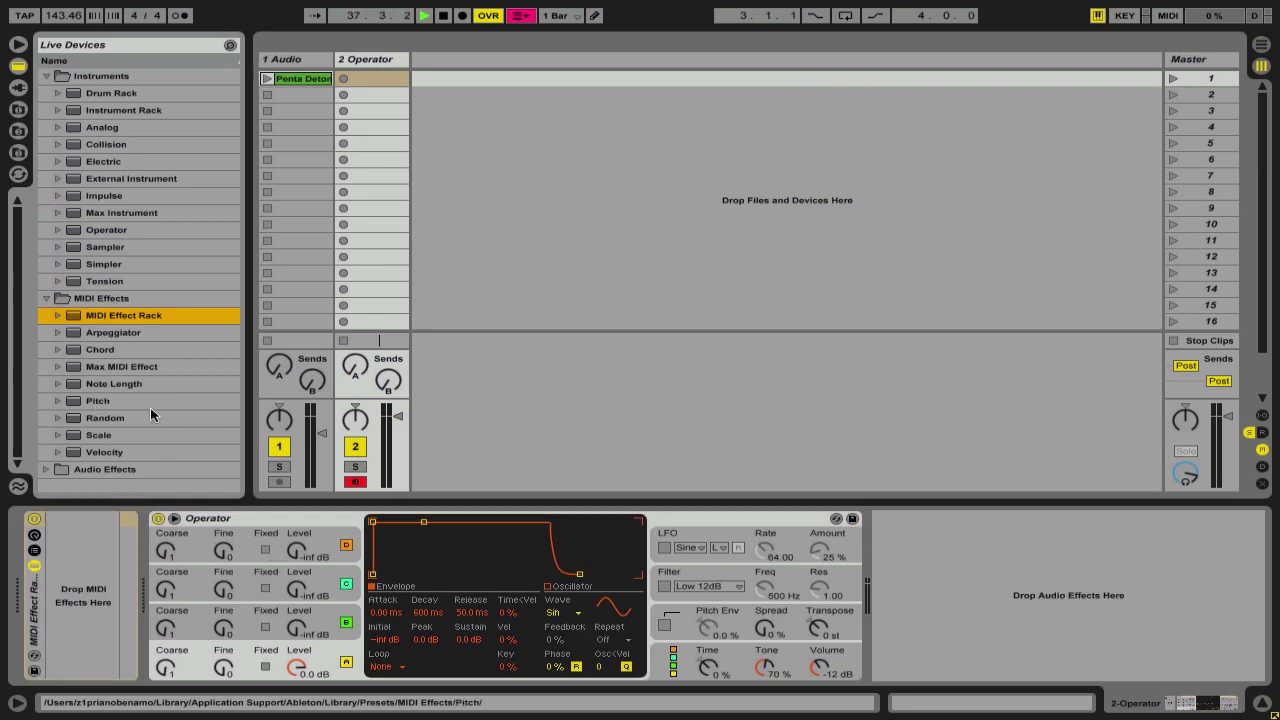
Step: Switch to Finder, preview the image midi rack .jpg from the audio tutorial folder, and return to Ableton Live
key("super+Tab")
key("super+Tab")
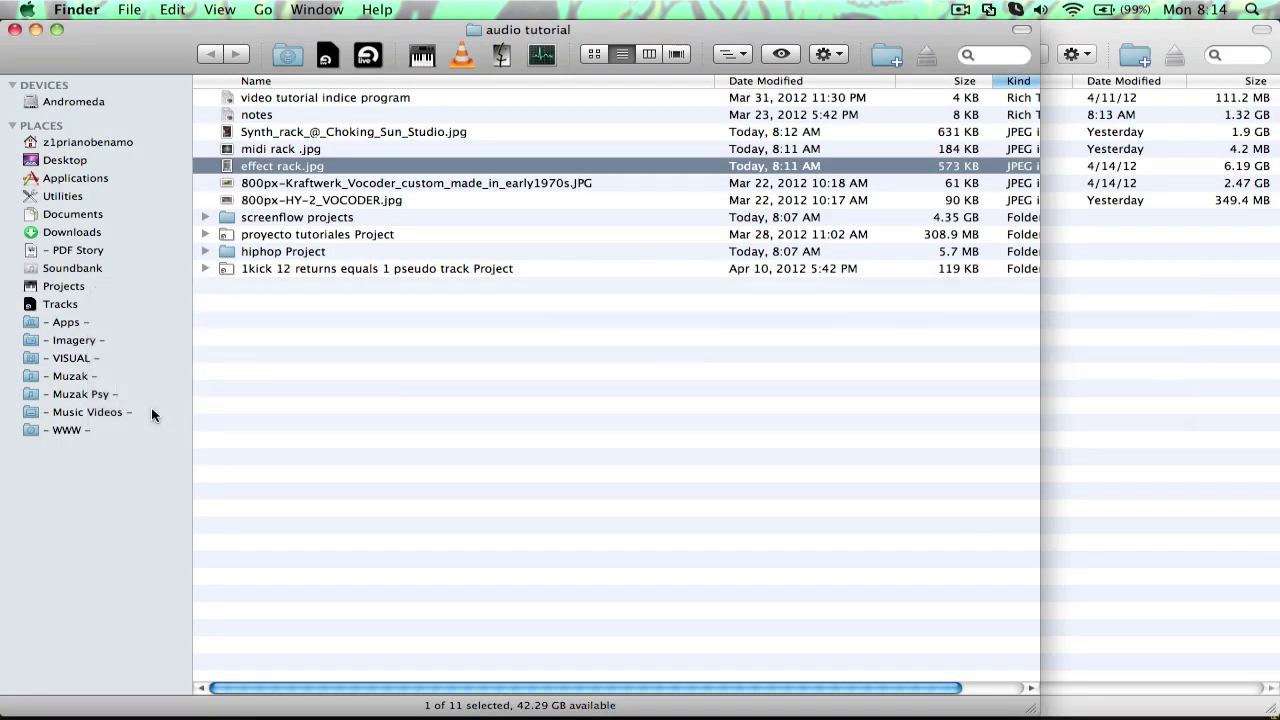
key("Up")
key("space")
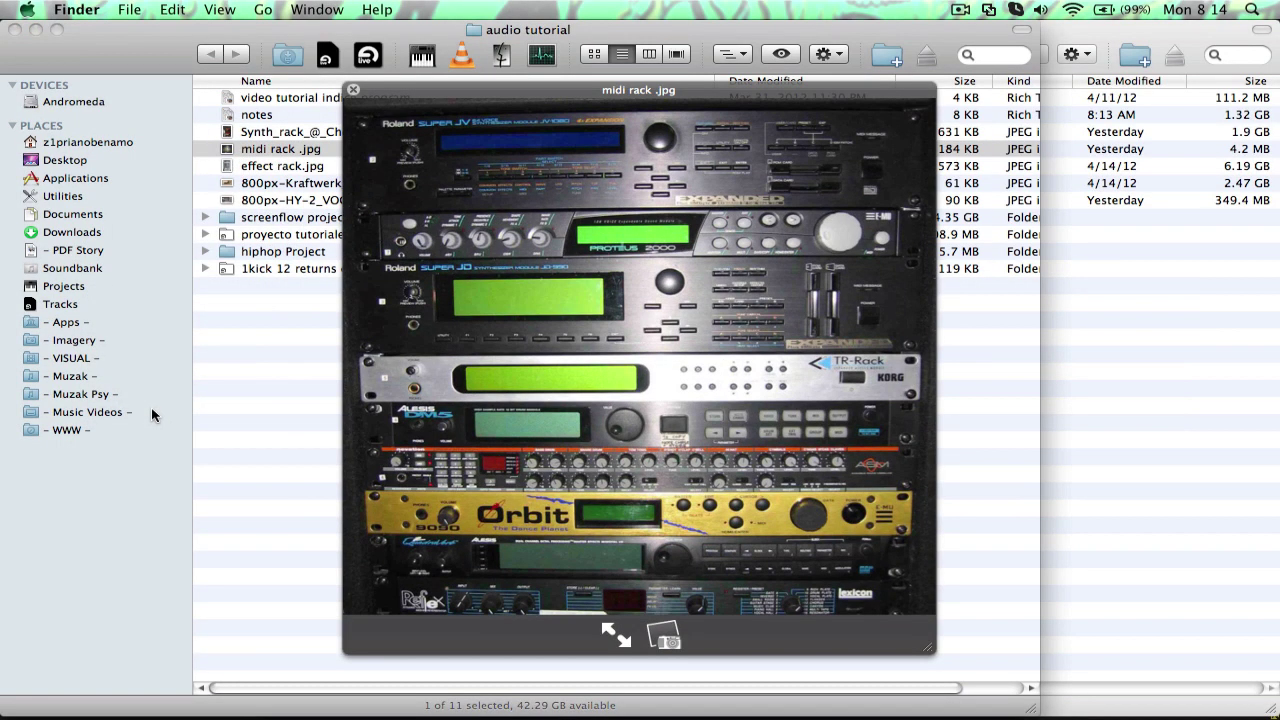
key("super+Tab")
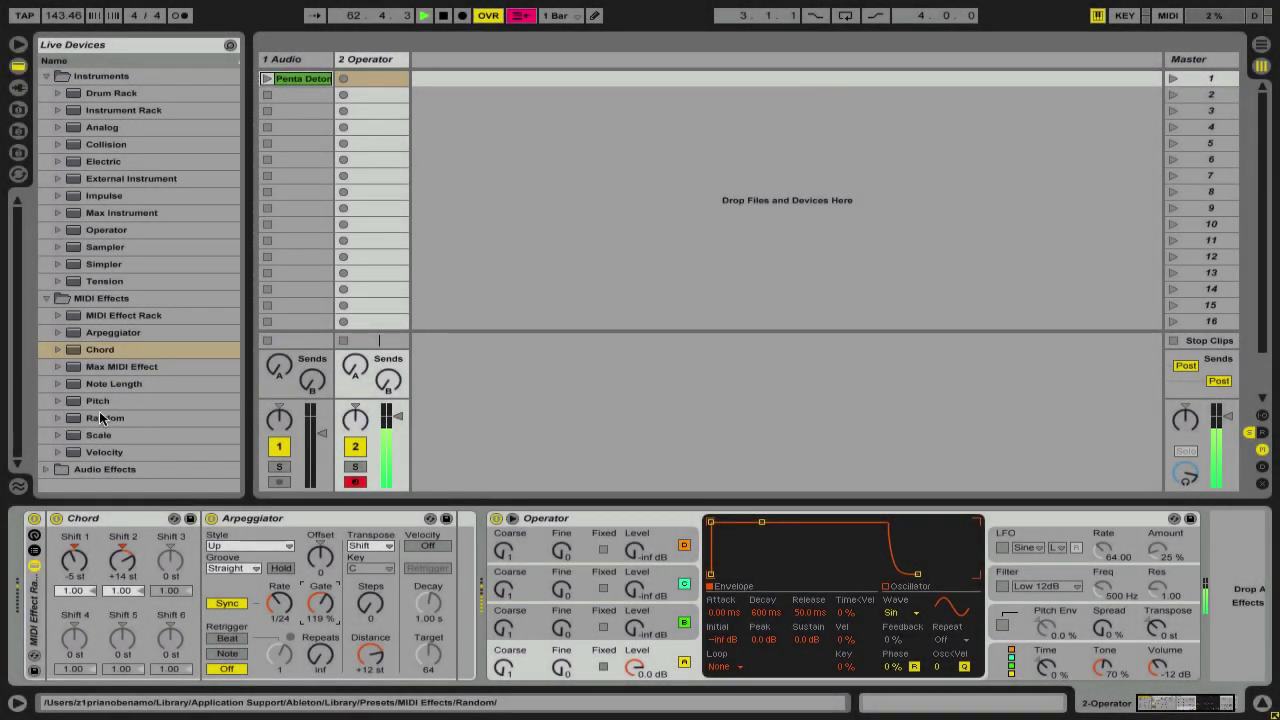
Step: Add a Pitch effect after the Arpeggiator inside the MIDI Effect Rack and set its pitch to +35 st
left_click(100, 403)
left_click_drag(100, 401, 461, 598)
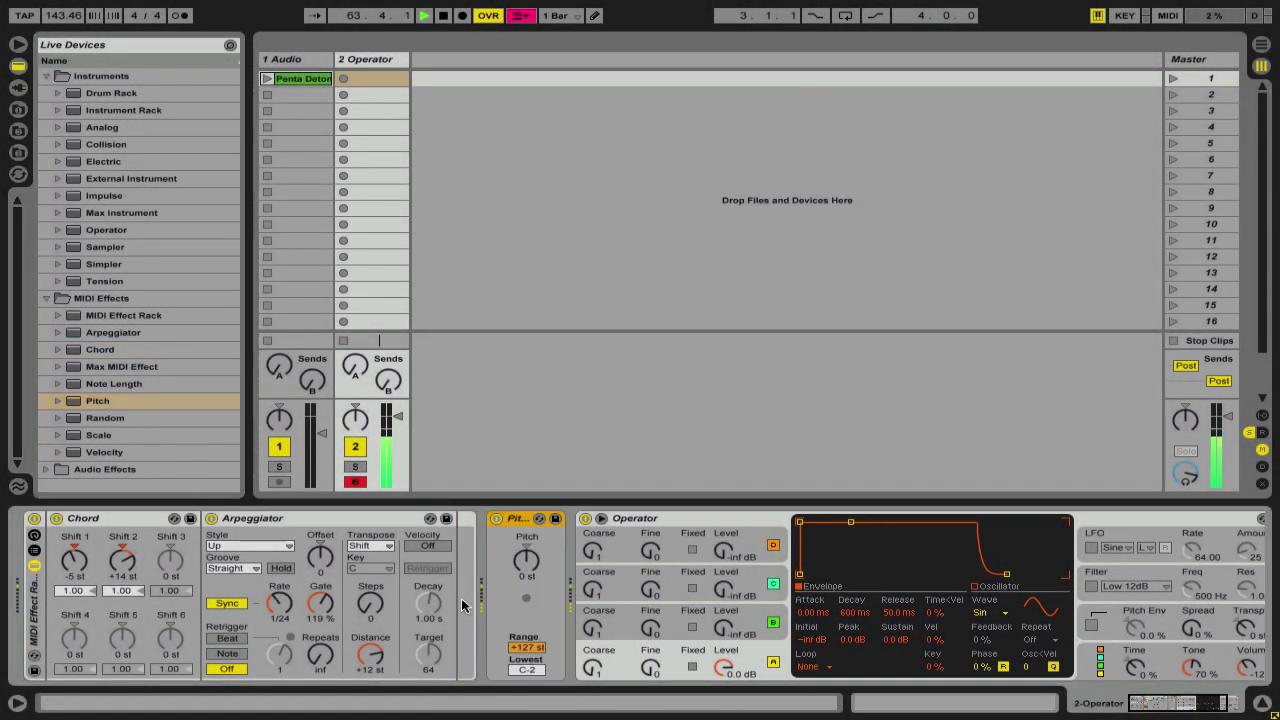
mouse_move(487, 541)
left_mouse_down()
mouse_move(459, 549)
mouse_move(496, 541)
left_mouse_up()
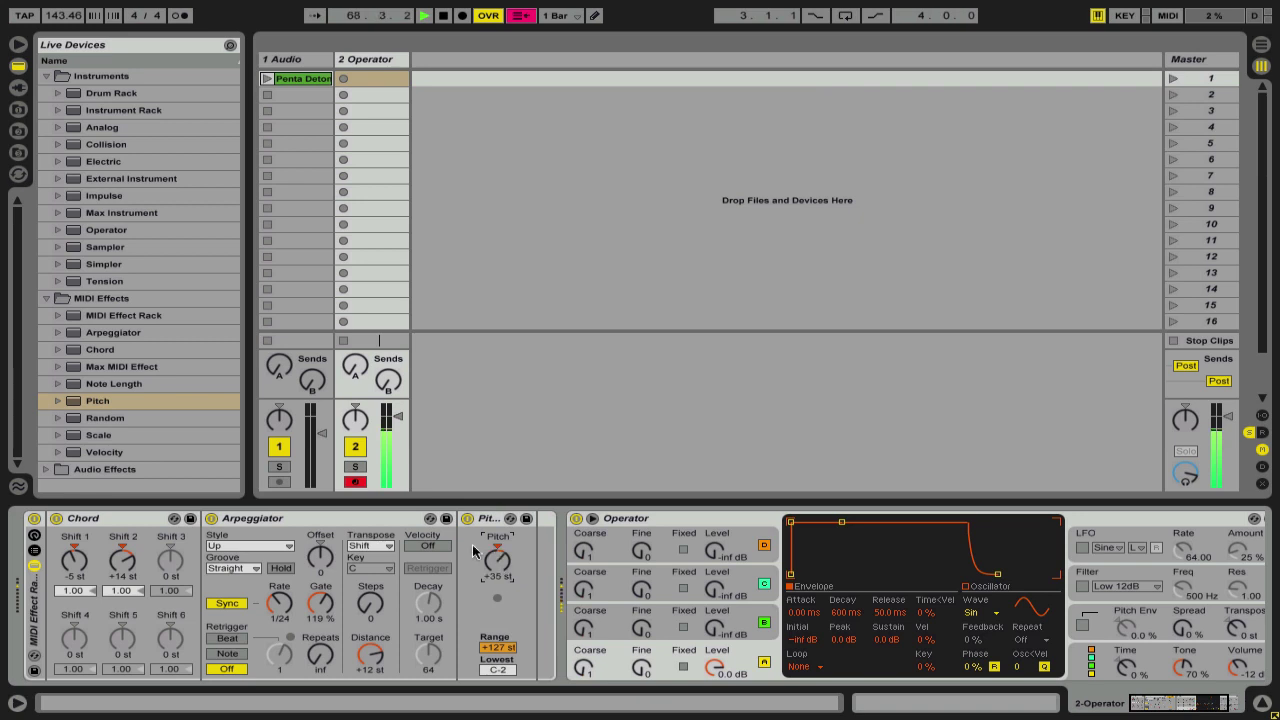
Step: Add a Random effect after Pitch in the MIDI Effect Rack and set the Pitch effect to -36 st
left_click_drag(103, 419, 562, 461)
left_click_drag(499, 558, 499, 551)
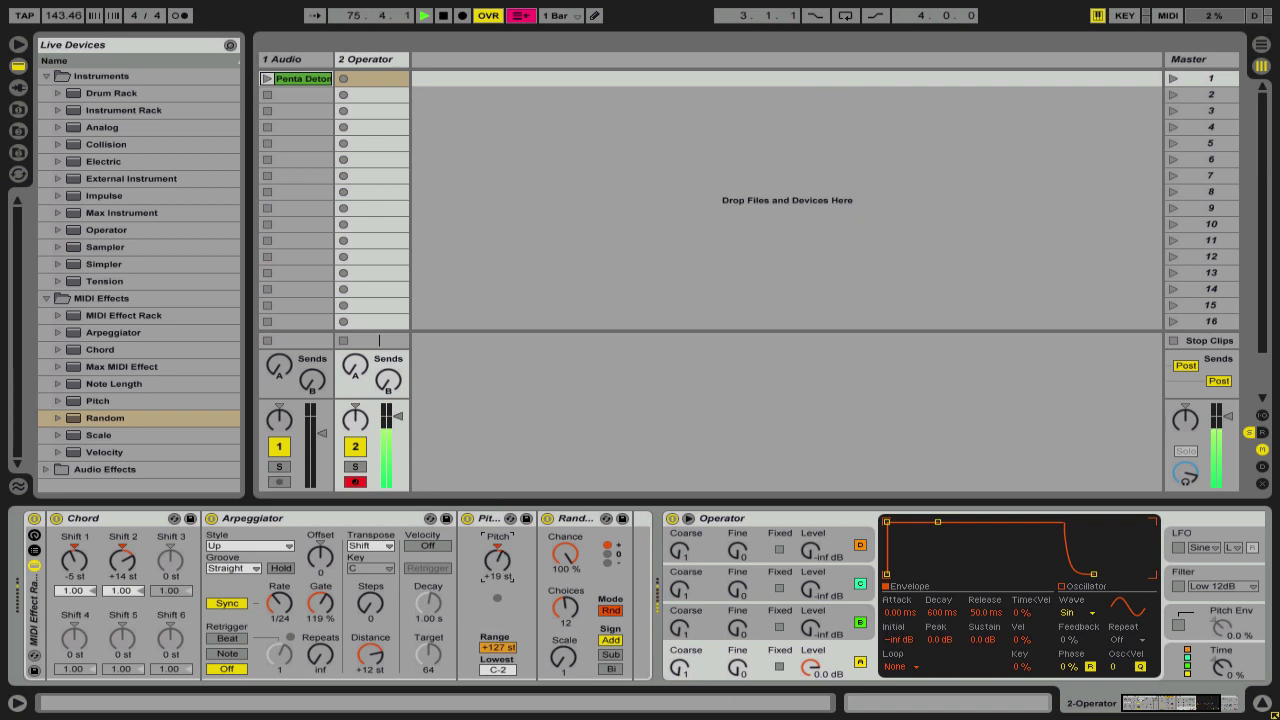
left_click_drag(485, 556, 485, 566)
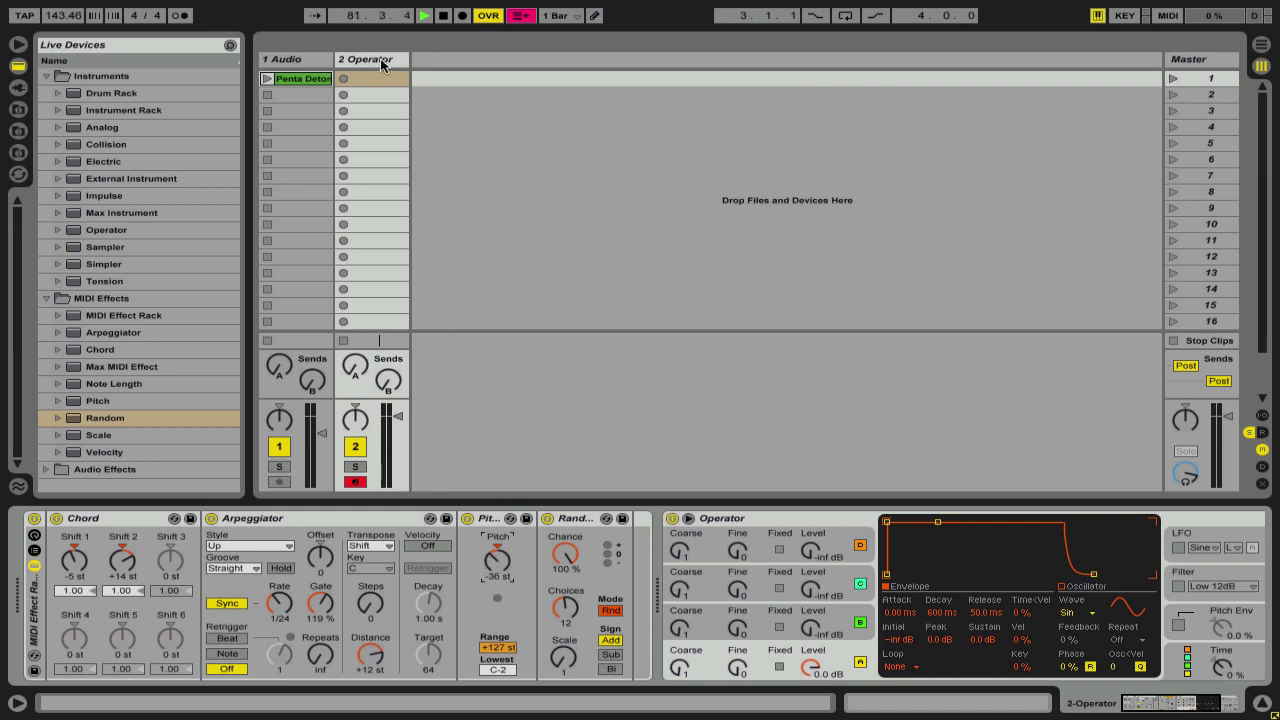
Step: Add a new MIDI track and load hat 059 onto pad F#1 and hat 055 onto pad E1 of its Drum Rack
key("ctrl+t")
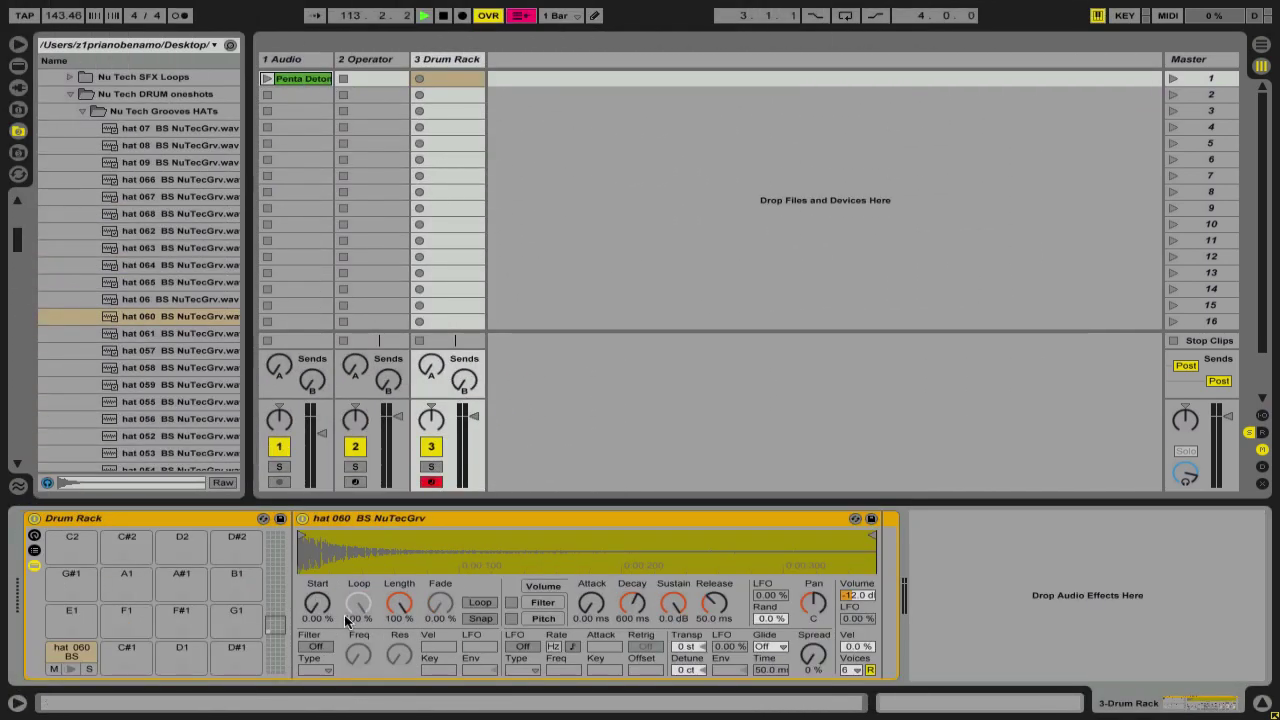
left_click_drag(168, 379, 155, 613)
left_click(159, 397)
left_click_drag(159, 401, 72, 612)
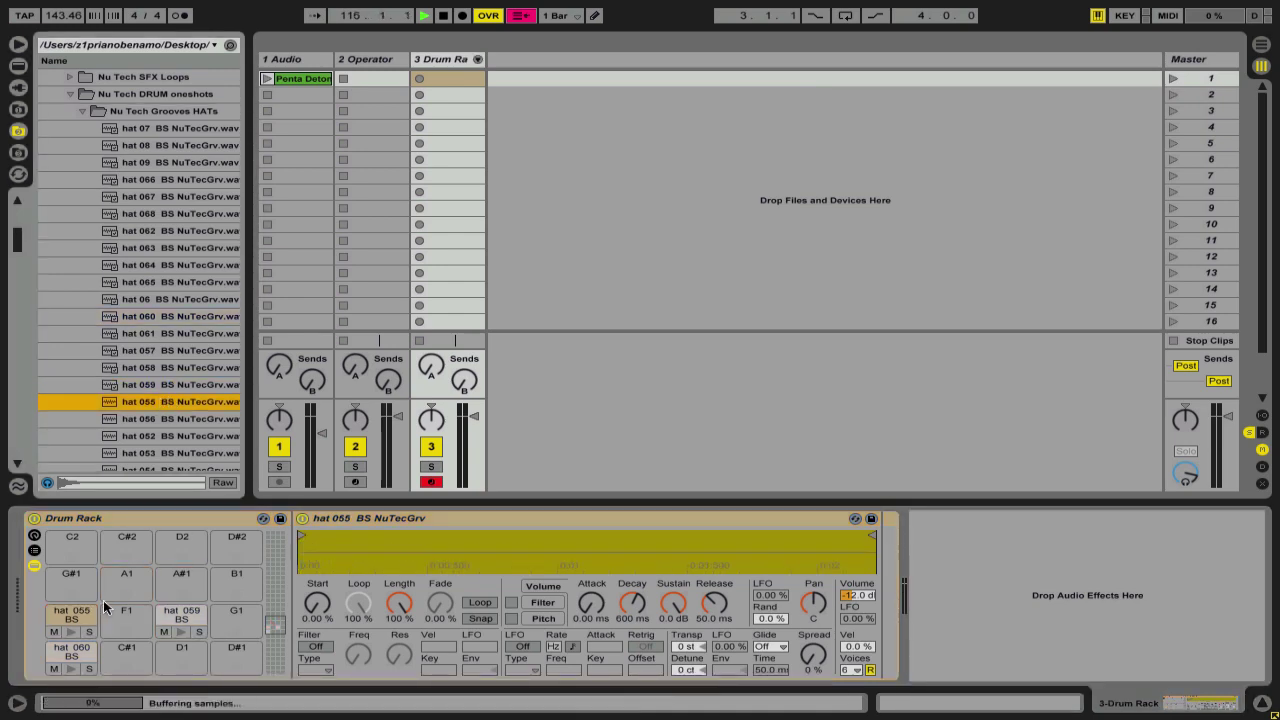
Step: Load the sample clap 05 onto pad D1 of the Drum Rack and snare 057 onto pad C#1
left_click(83, 111)
left_click(82, 162)
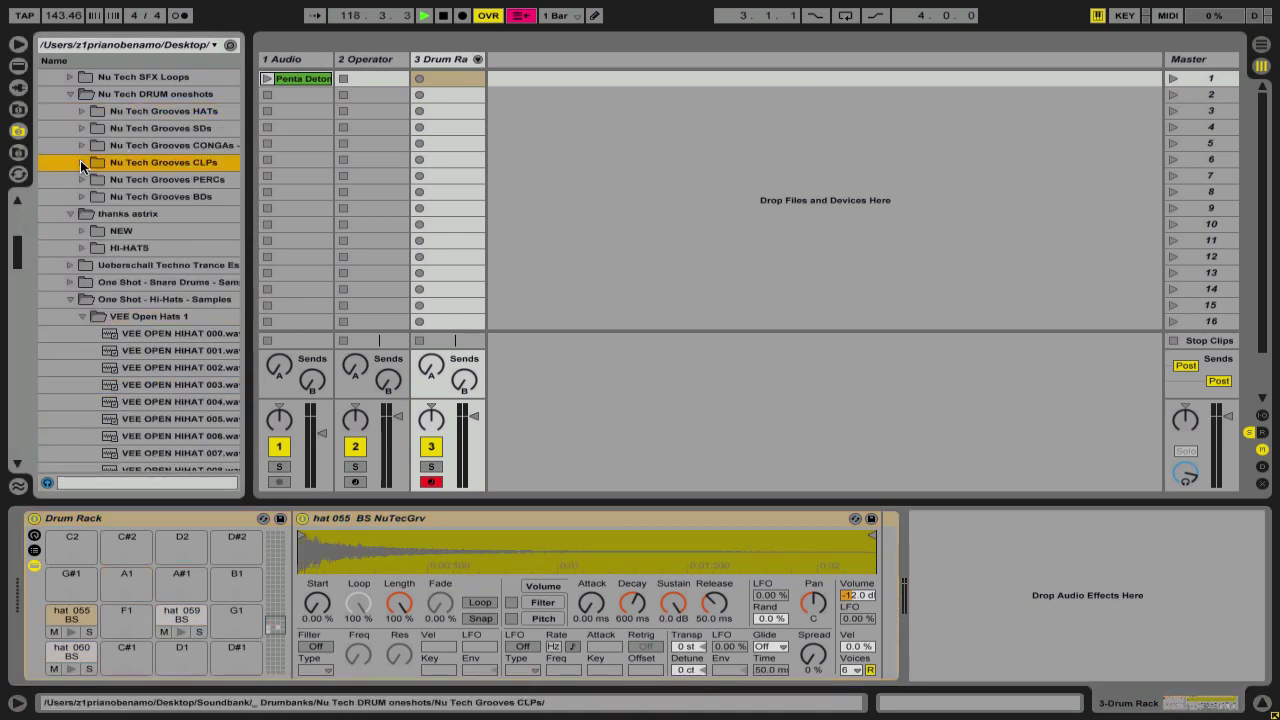
left_click_drag(184, 213, 183, 659)
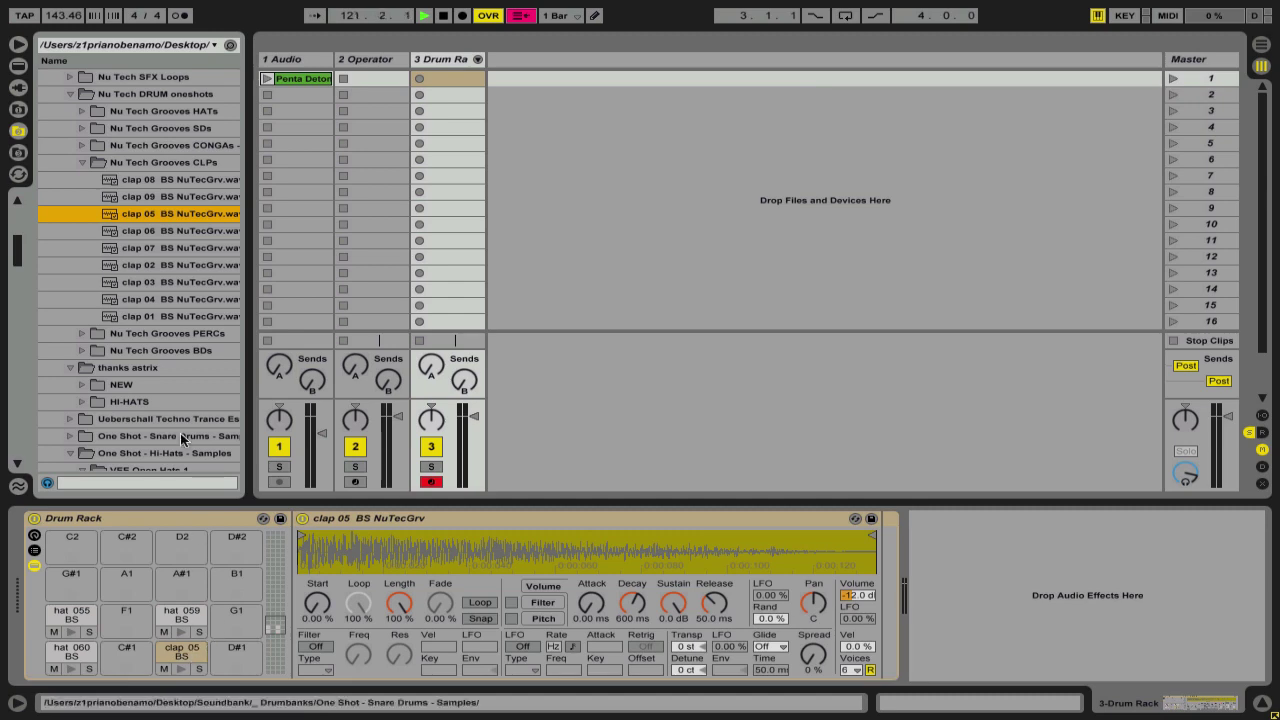
left_click(82, 163)
left_click(80, 179)
left_click(80, 179)
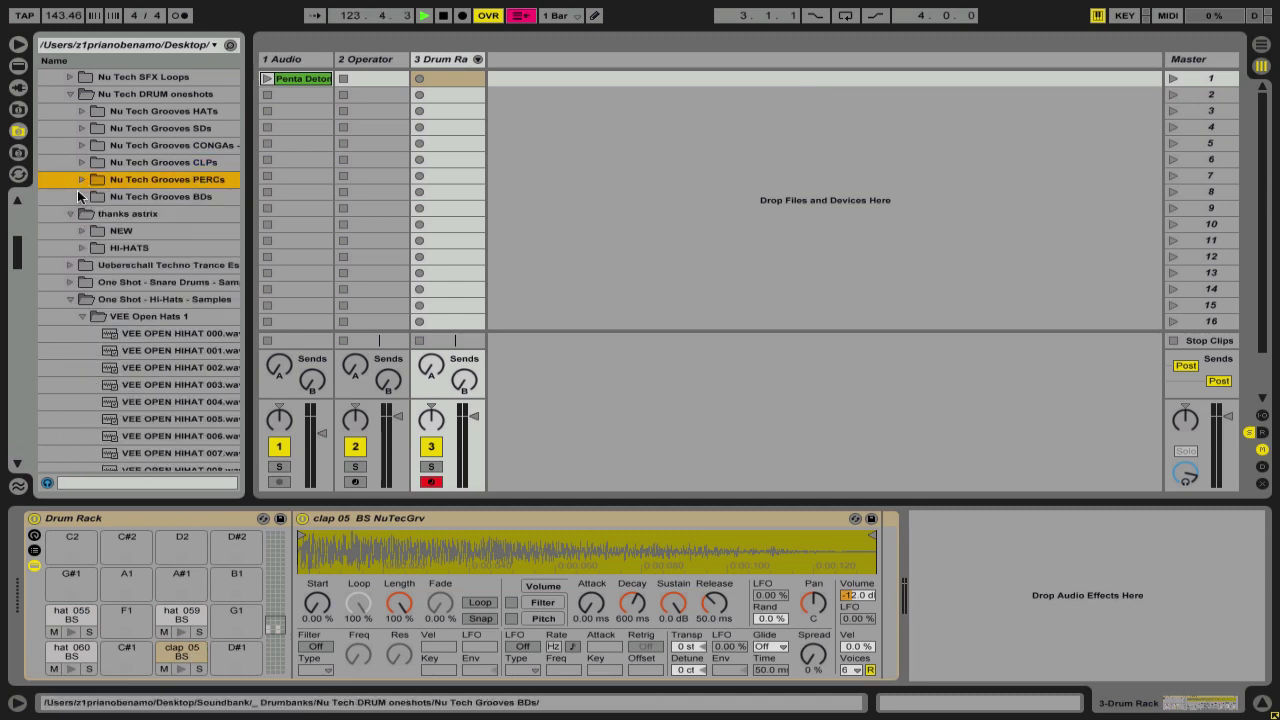
left_click(83, 129)
left_click_drag(141, 181, 121, 662)
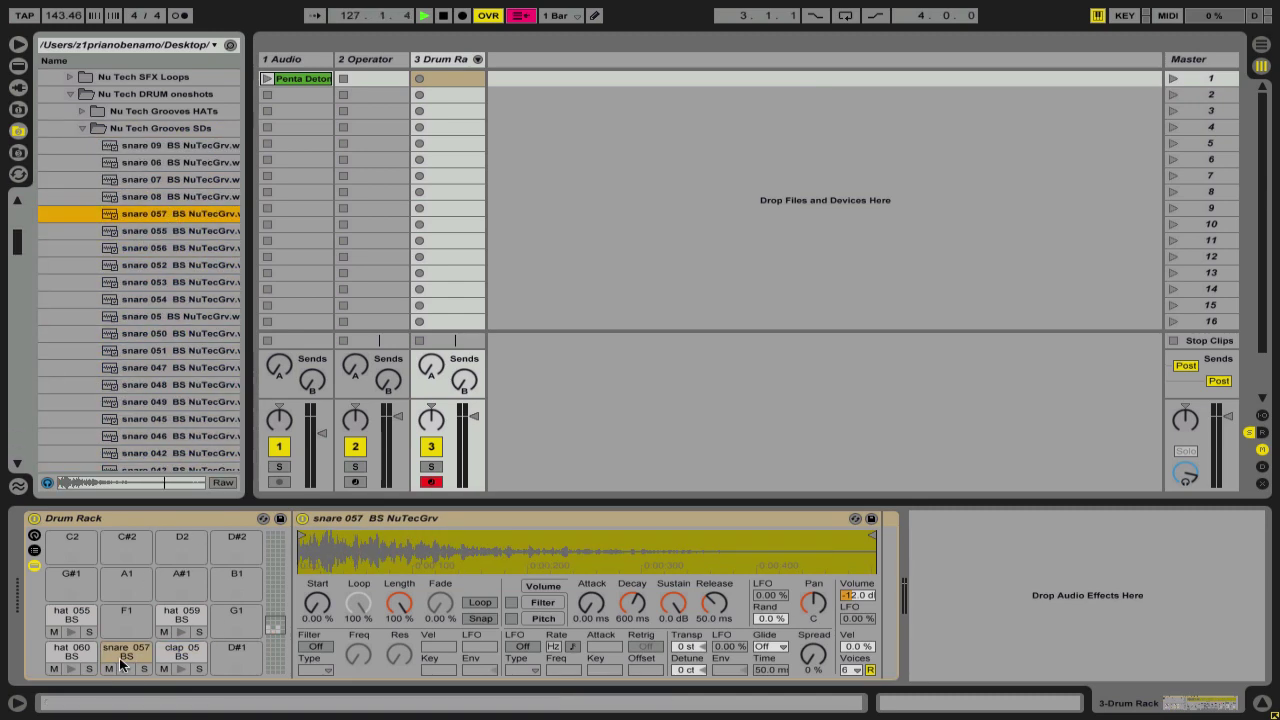
Step: Load cong-tom 08 onto pad G1 and rearrange the pads with hat 059 on C#1, hat 055 on D1, snare 057 on F1 and clap 05 on F#1
left_click(82, 128)
left_click(84, 145)
left_click_drag(129, 163, 240, 627)
mouse_move(127, 651)
left_mouse_down()
mouse_move(128, 616)
mouse_move(134, 664)
left_mouse_up()
left_click_drag(181, 651, 181, 616)
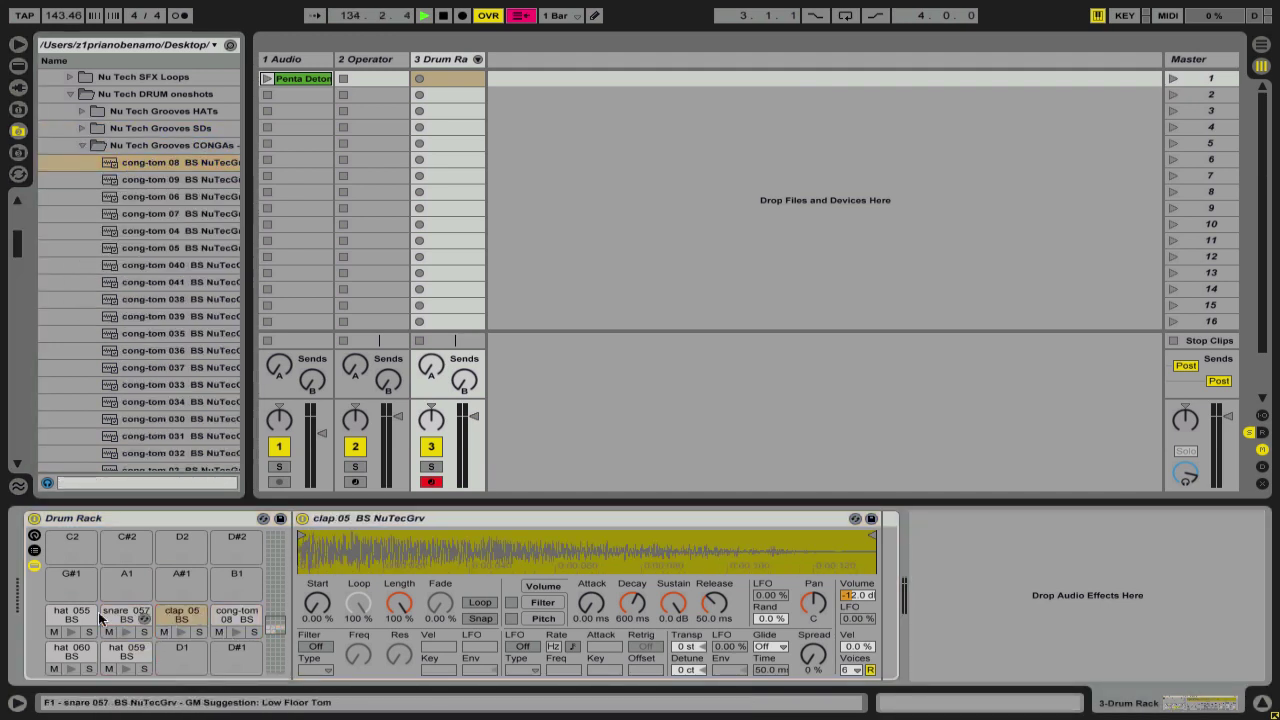
left_click_drag(84, 616, 192, 664)
Step: Create a clip on the Drum Rack track with hat 060 at 1, 1.1.2, 1.2, 1.3, 1.3.2 and 1.4, and hat 059 on every offbeat eighth
double_click(430, 79)
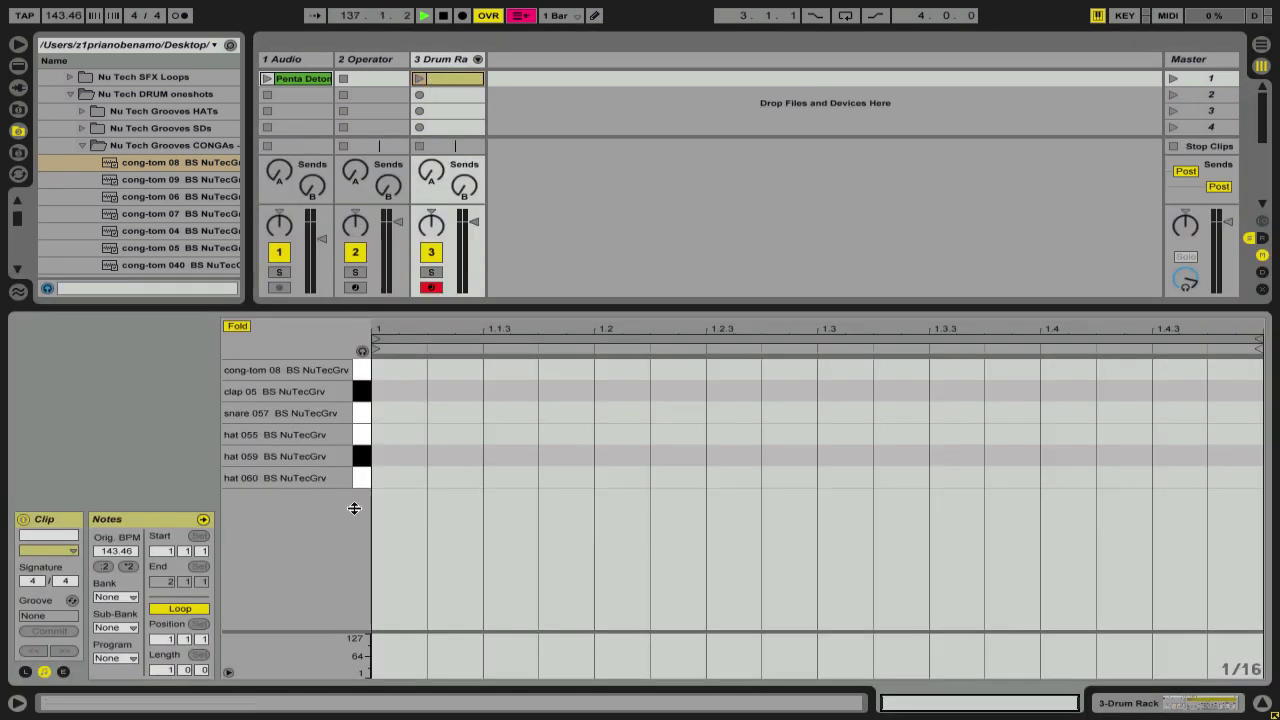
key("b")
left_click_drag(417, 477, 460, 477)
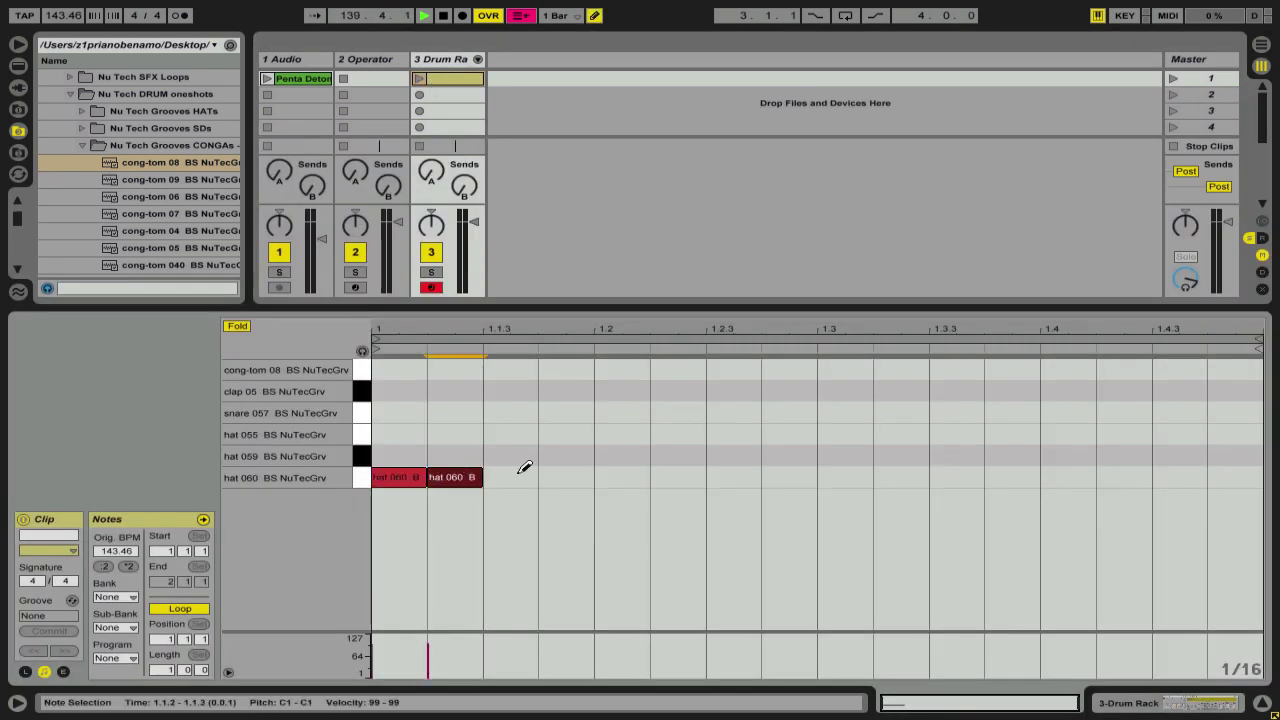
left_click(518, 456)
left_click(620, 477)
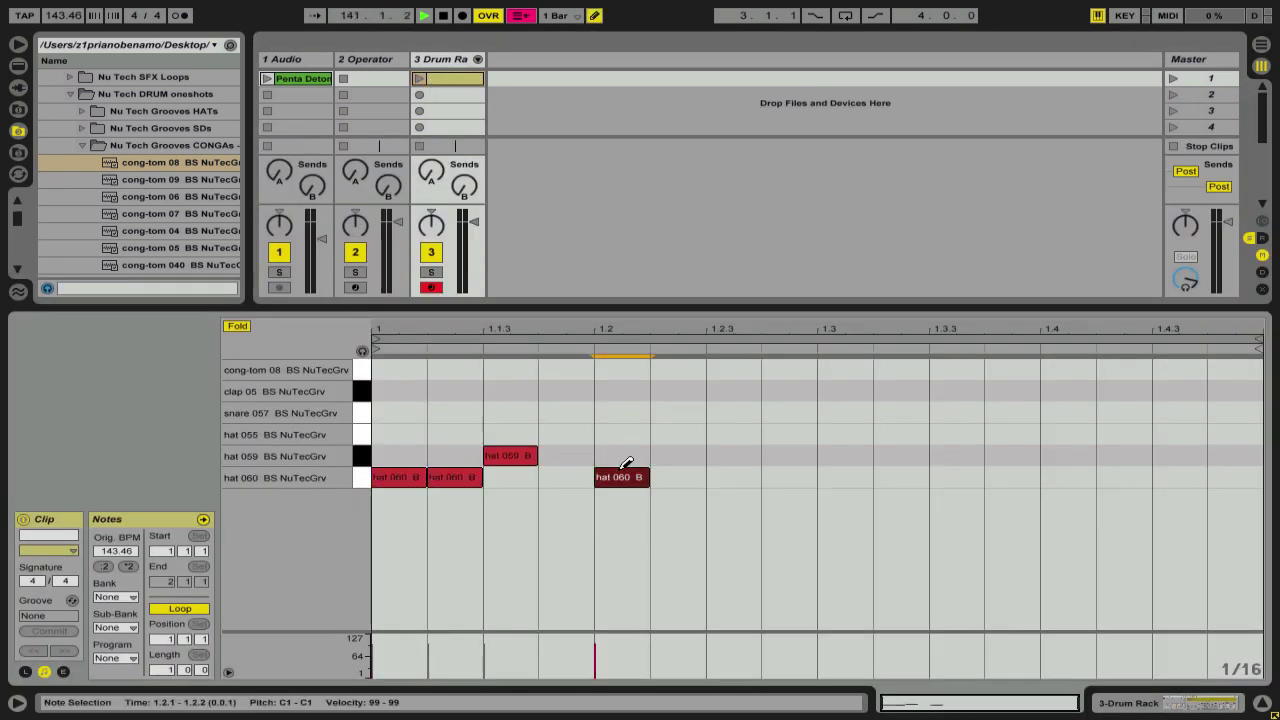
left_click(730, 456)
left_click_drag(845, 477, 898, 477)
left_click(955, 456)
left_click(1066, 477)
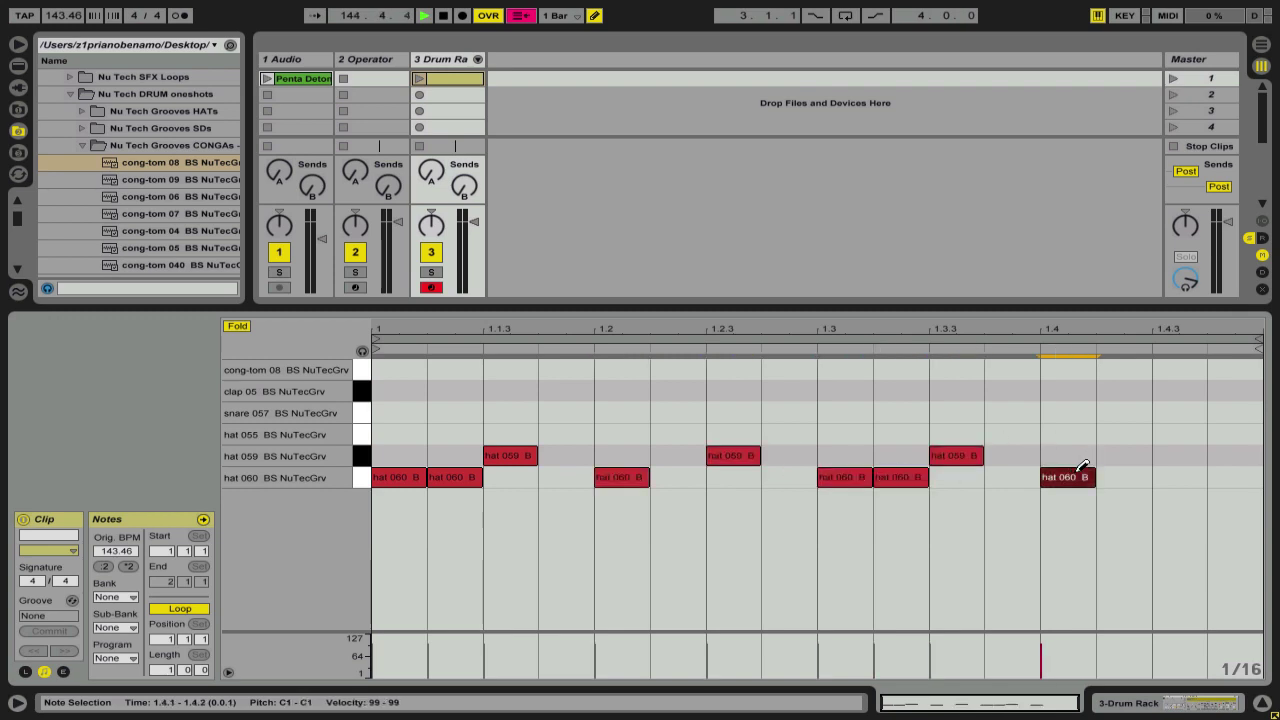
left_click(1180, 456)
Step: Add snare 057 notes at 1.2, 1.4 and 1.4.4 to the drum clip and launch scene 1
left_click(620, 412)
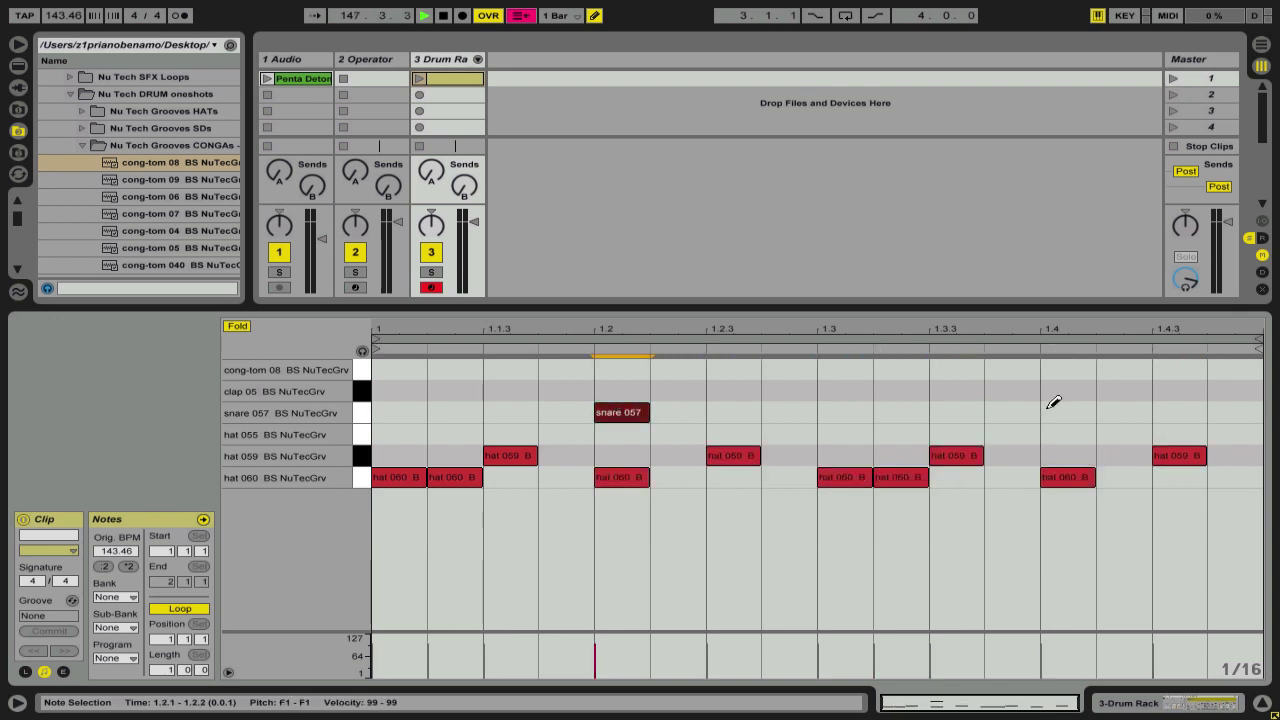
left_click(1068, 412)
left_click(1235, 412)
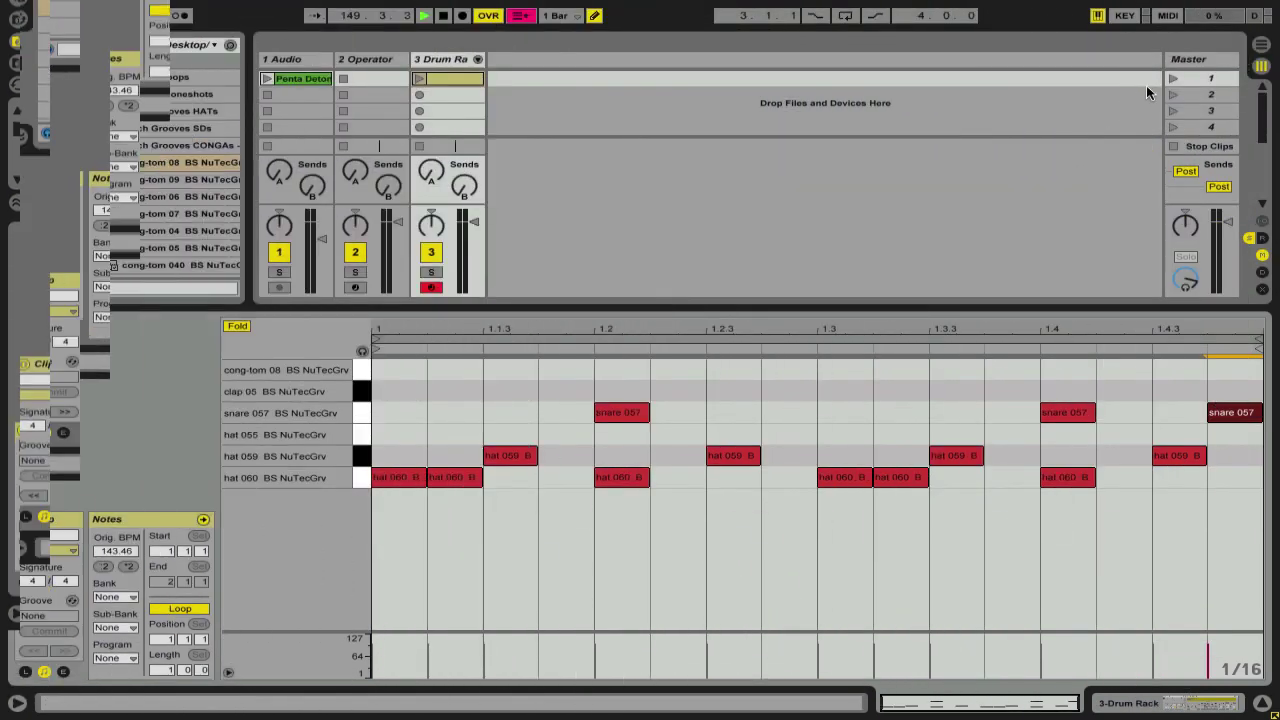
left_click(1173, 78)
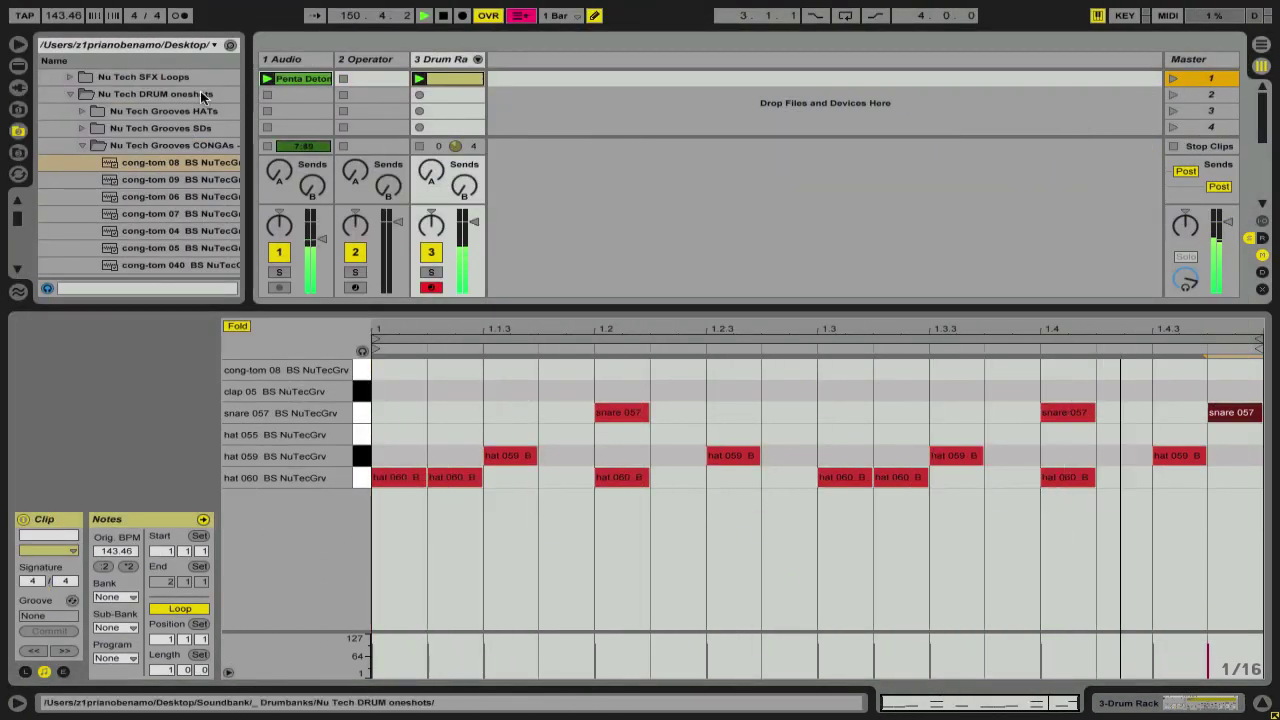
Step: Delete the Penta Deton clip from the audio track and remove the snare 057 note at 1.4.4 from the drum clip
left_click(287, 81)
key("Delete")
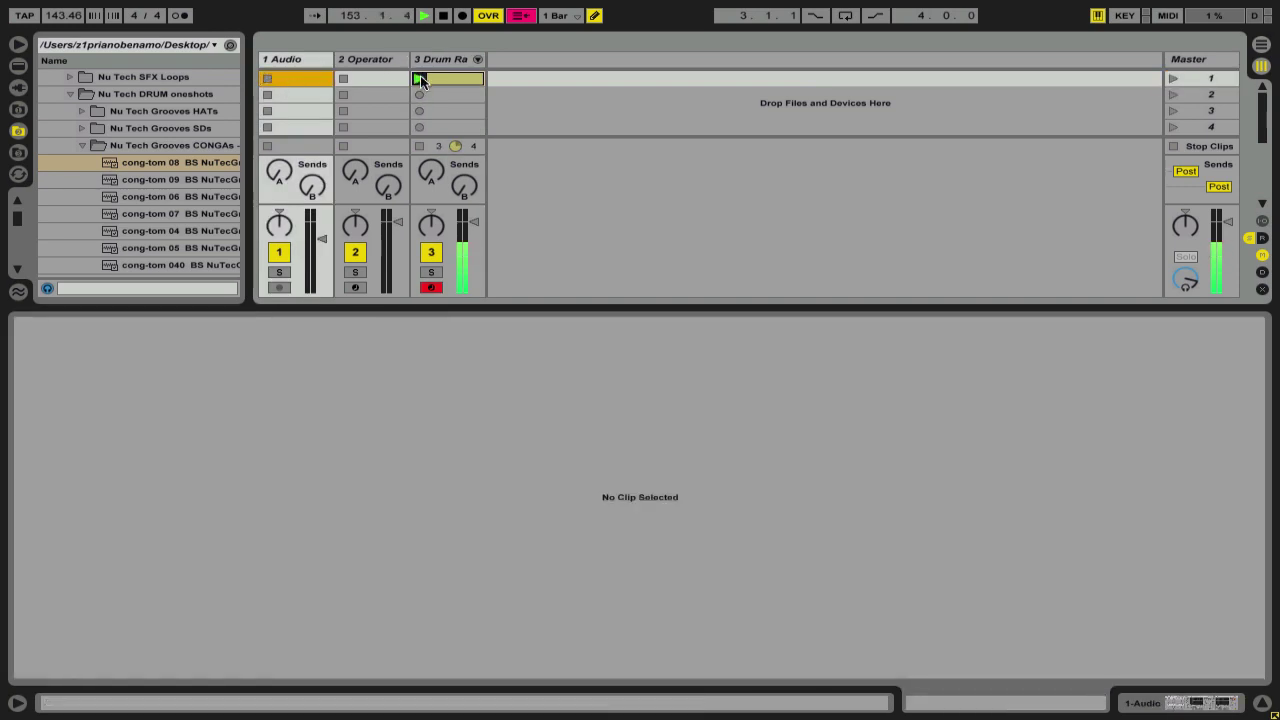
left_click(458, 77)
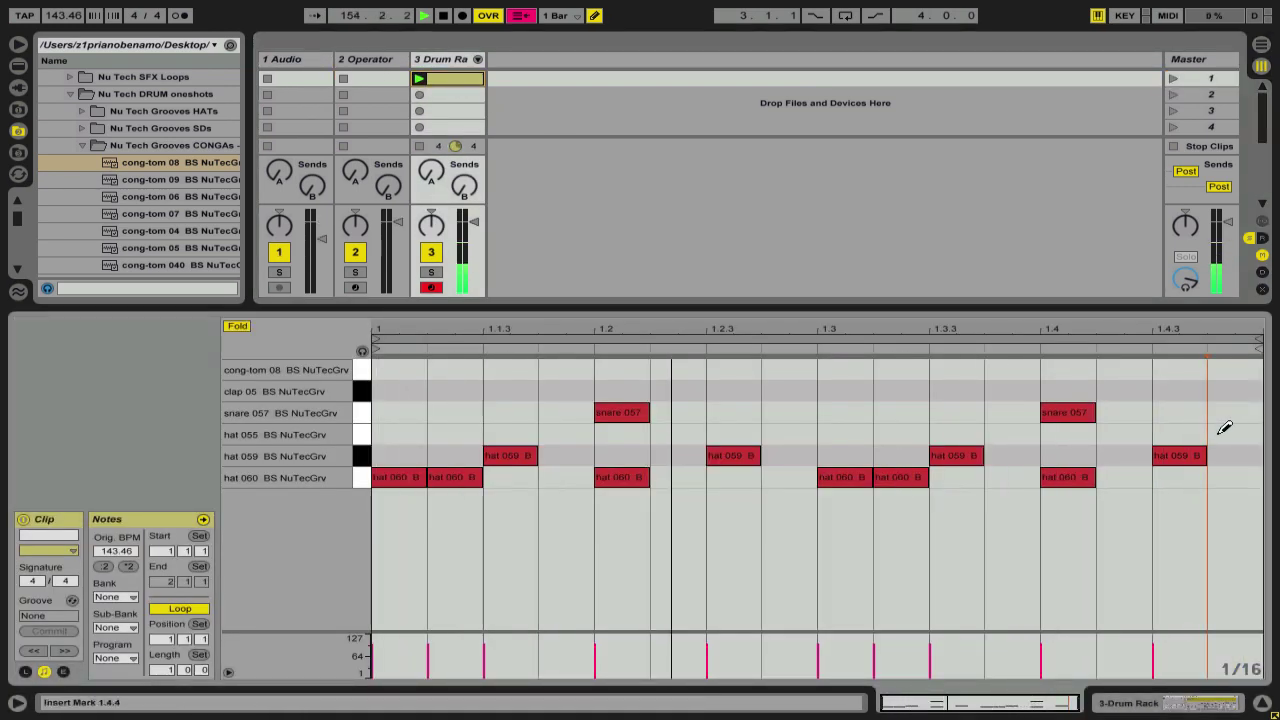
Step: Try a hat 055 note at 1.4.4, remove it, and replace the hat 059 note at 1.4.3 with hat 055
left_click(1222, 433)
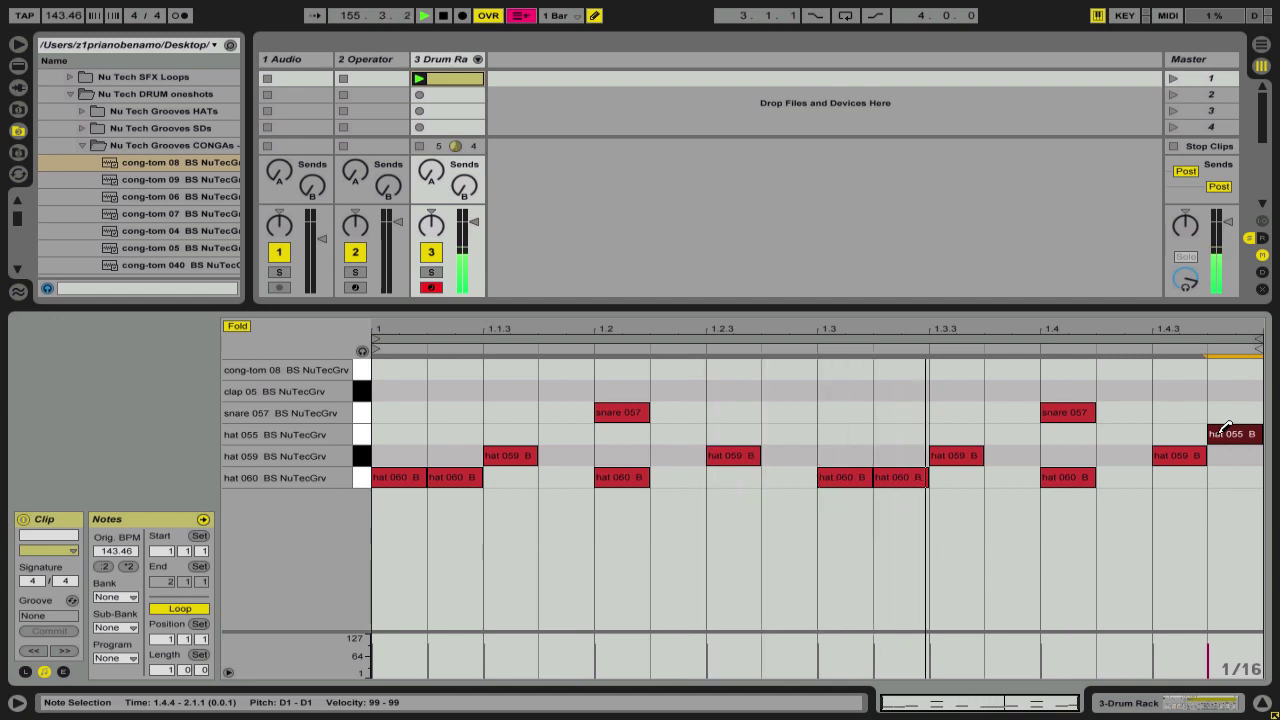
left_click(1220, 433)
left_click(1190, 454)
left_click(1192, 435)
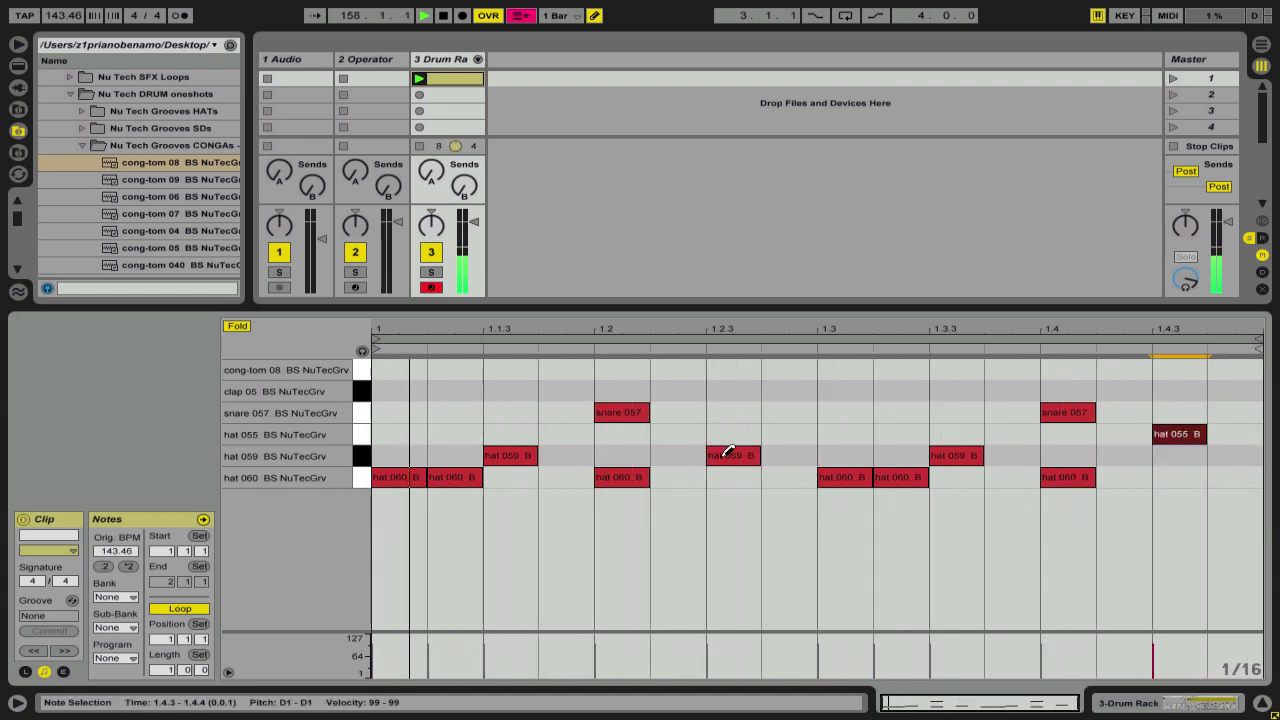
Step: Replace the hat 059 note at 1.2.3 with hat 055 and change the note at 1.4.3 back to hat 059
left_click(728, 452)
left_click(730, 434)
left_click(1177, 431)
left_click(1190, 451)
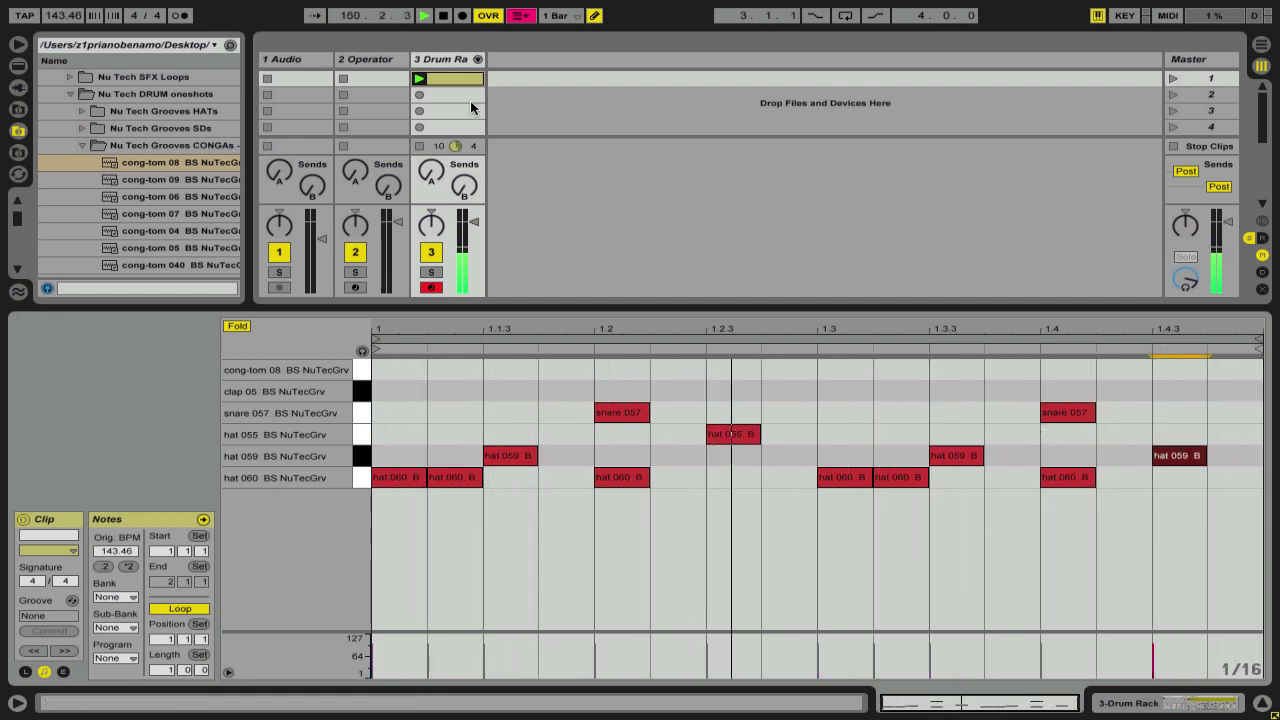
Step: Insert a new MIDI track, create an empty clip in its first slot and load the Operator instrument on it
right_click(512, 63)
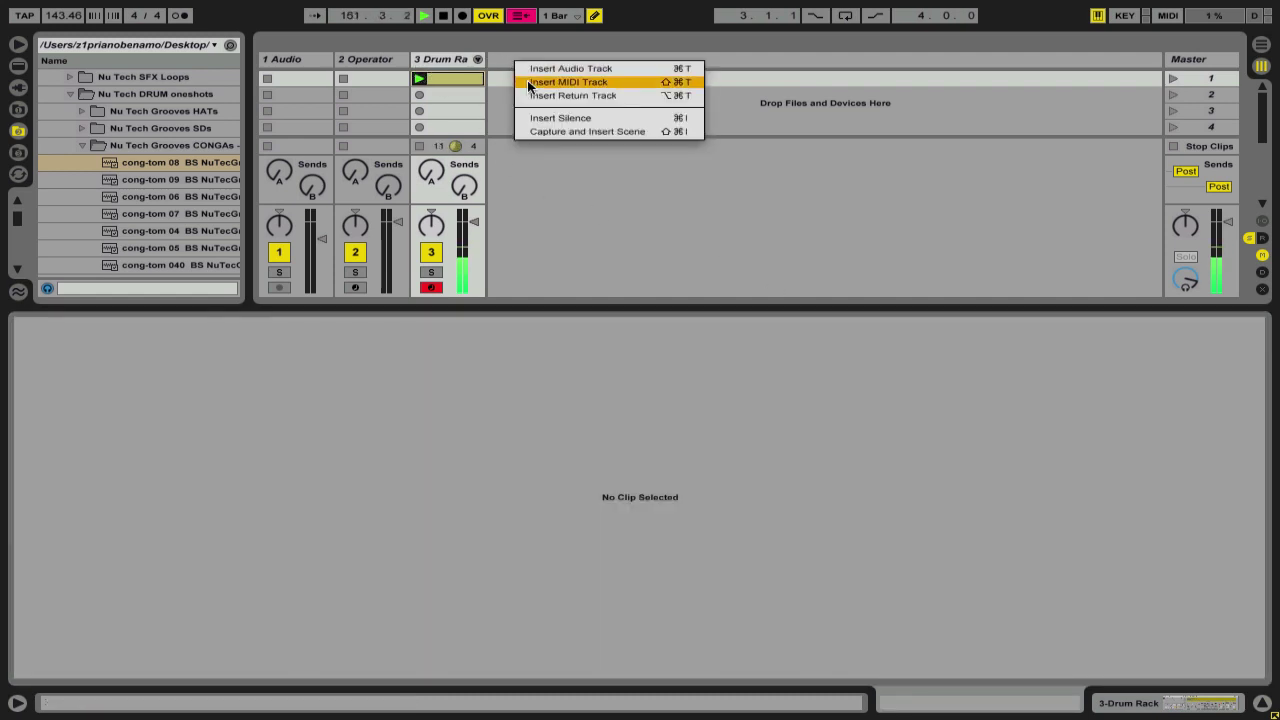
left_click(528, 81)
left_click(511, 80)
double_click(511, 80)
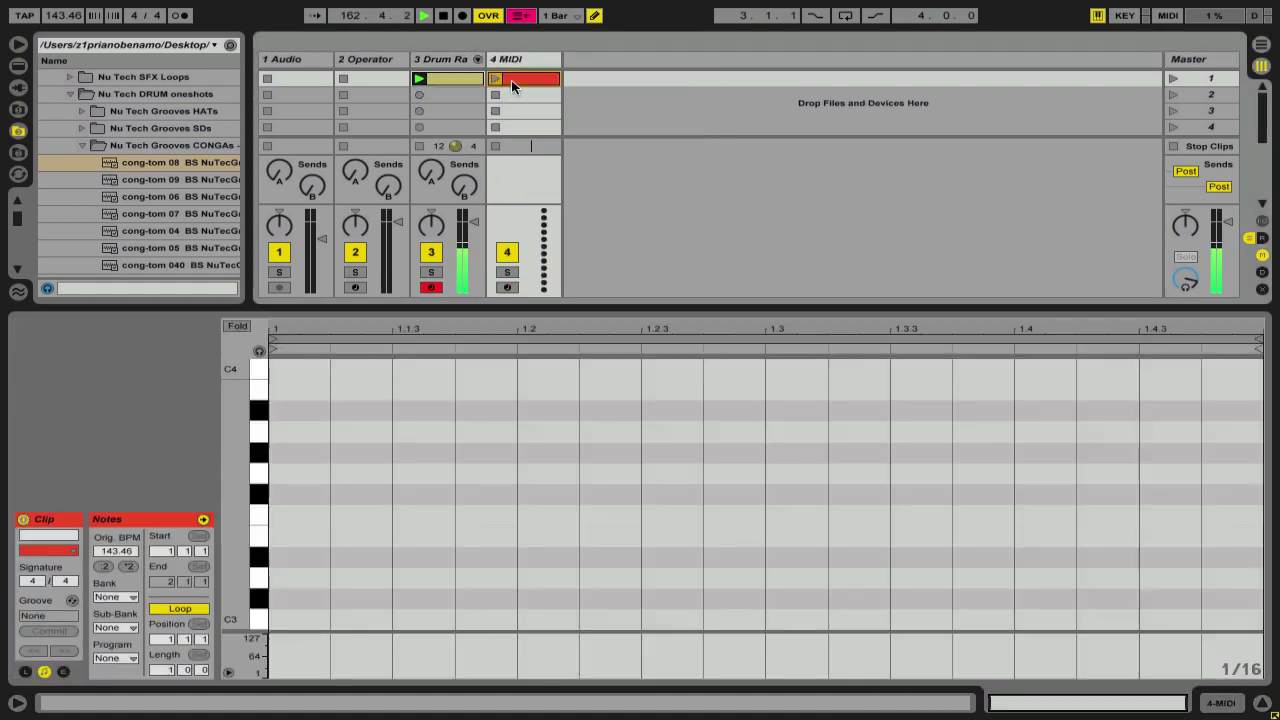
left_click(14, 70)
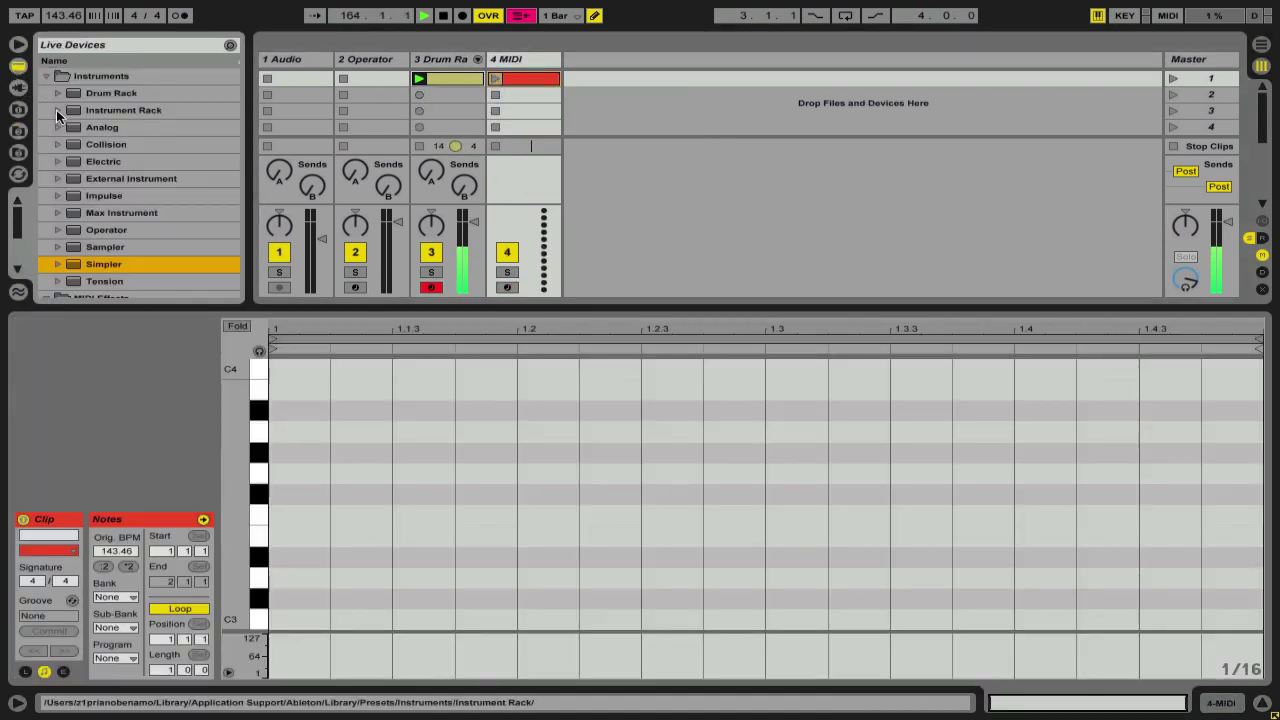
double_click(132, 230)
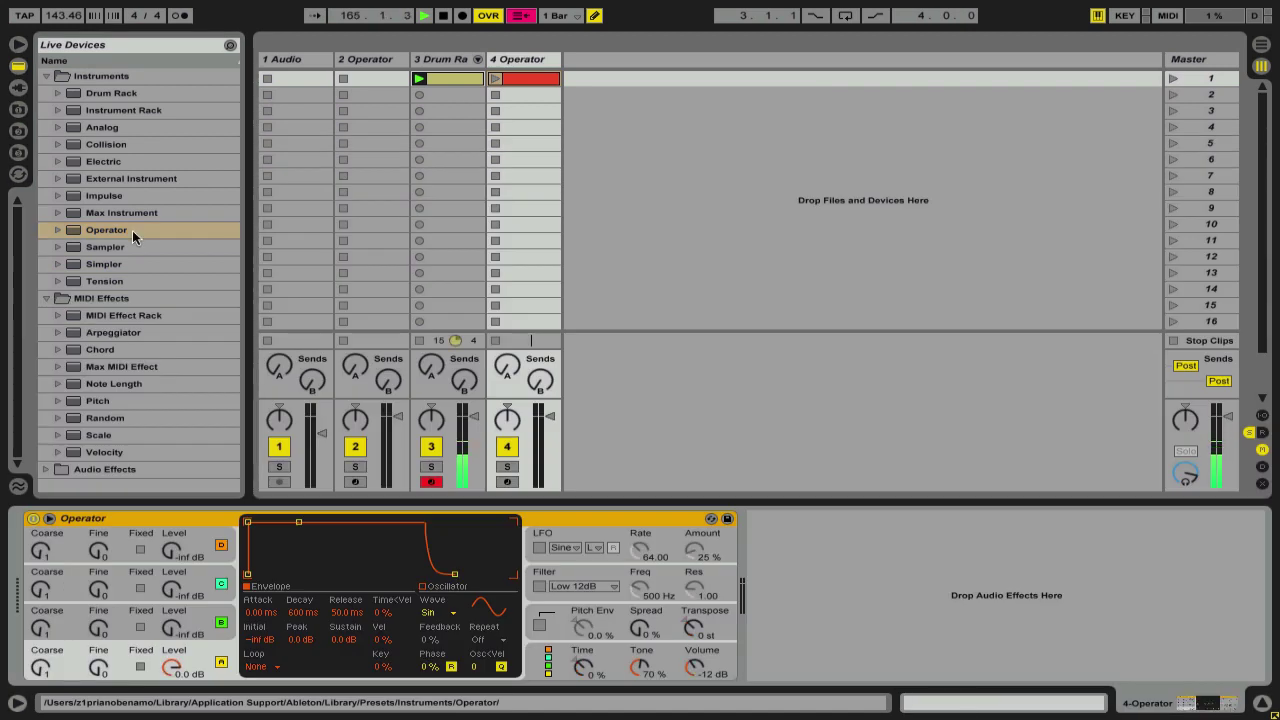
Step: Draw eighth-note C3 notes on all four beats of the new Operator clip and widen the grid to 1/4
double_click(528, 79)
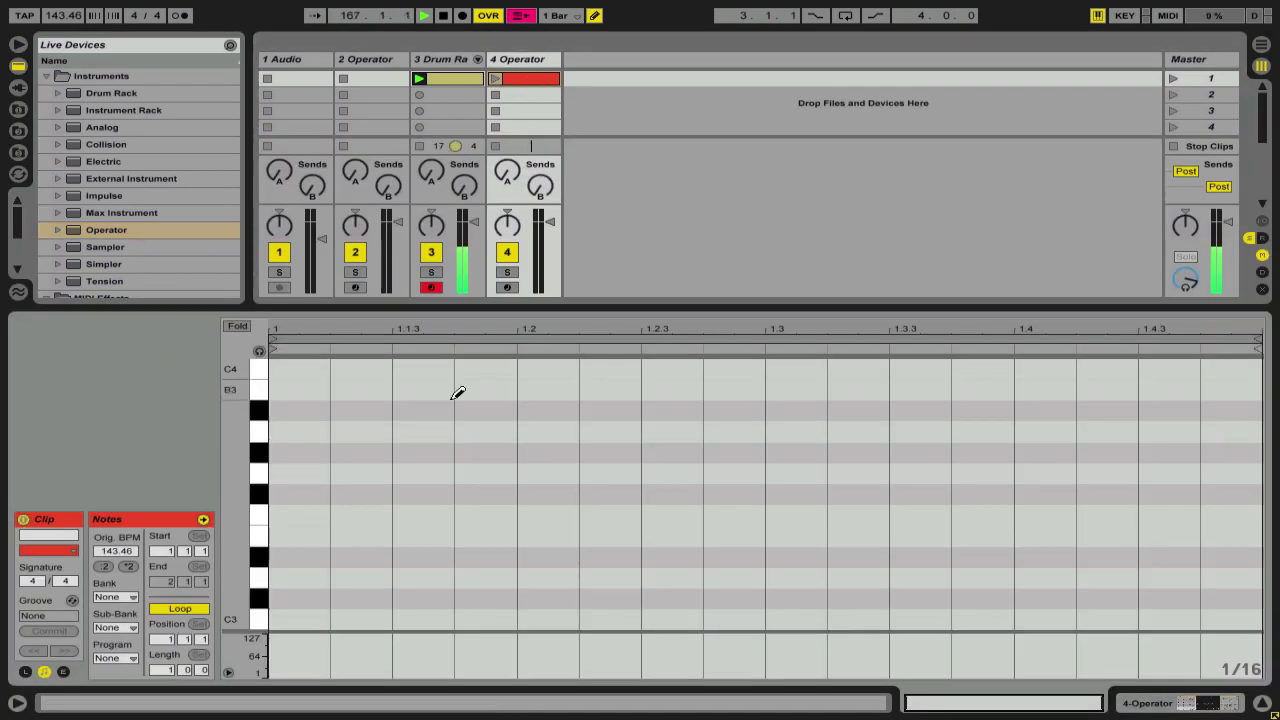
key("ctrl+2")
left_click(310, 619)
left_click(572, 618)
left_click(772, 619)
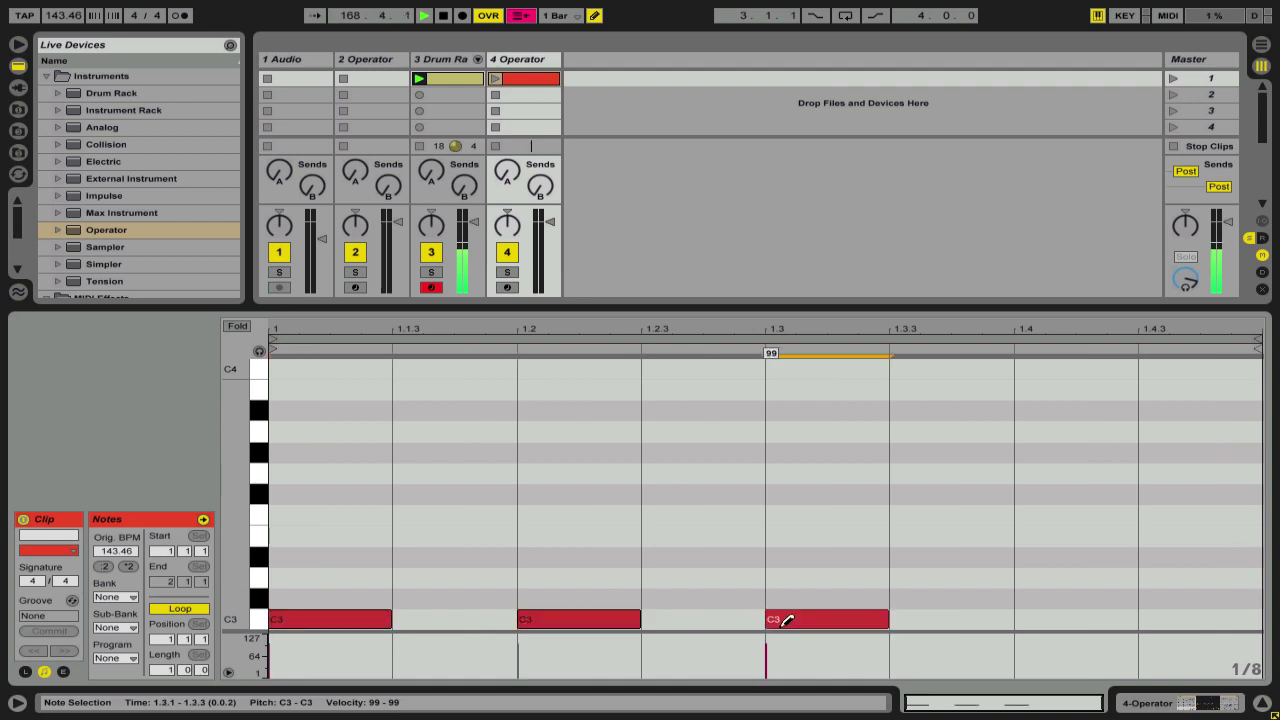
left_click(1110, 619)
key("ctrl+2")
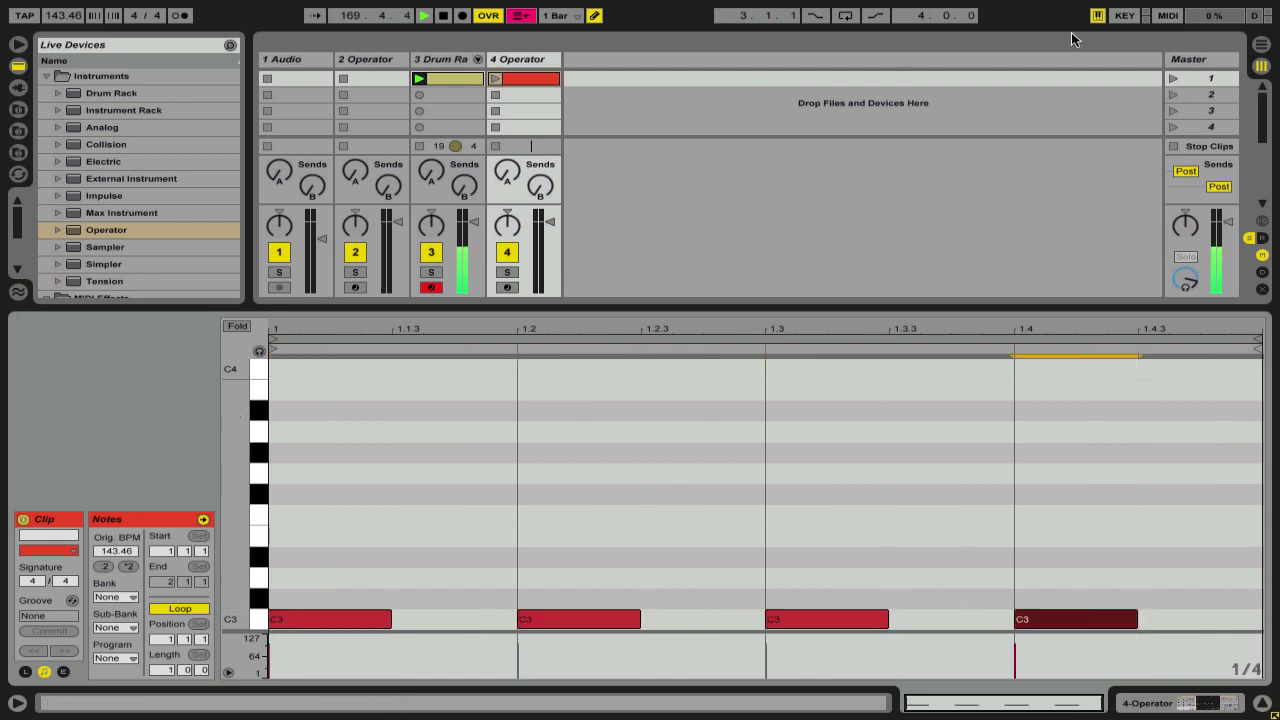
Step: Launch scene 1 and enable Operator's pitch envelope at 100 %, with Initial and Peak at +48 st and Sustain at -48 st
left_click(1174, 78)
left_click(517, 59)
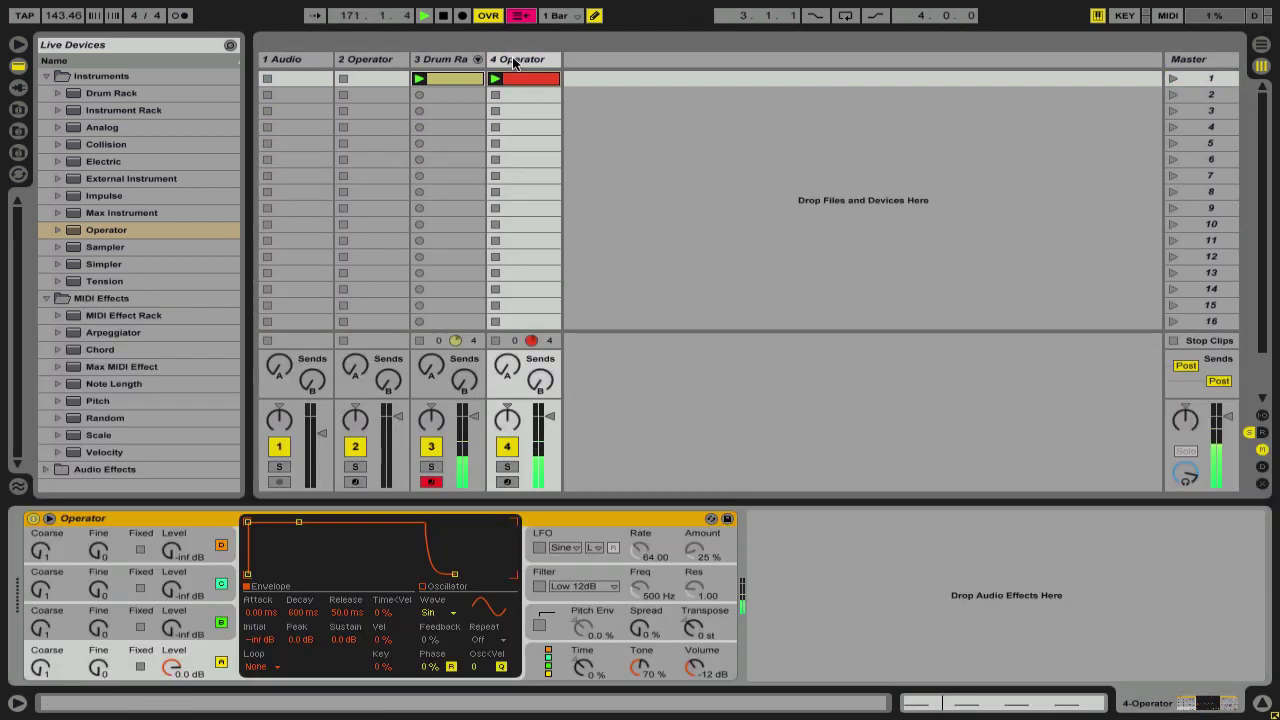
left_click(539, 624)
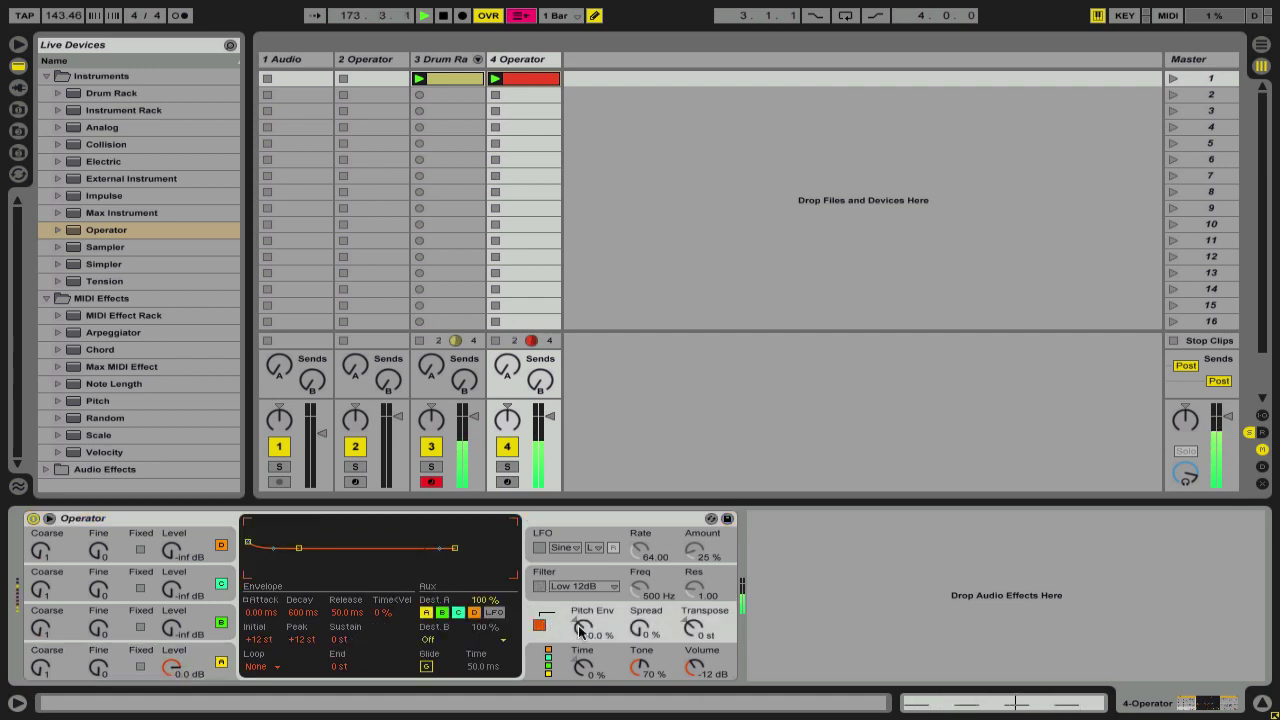
left_click_drag(303, 646, 329, 694)
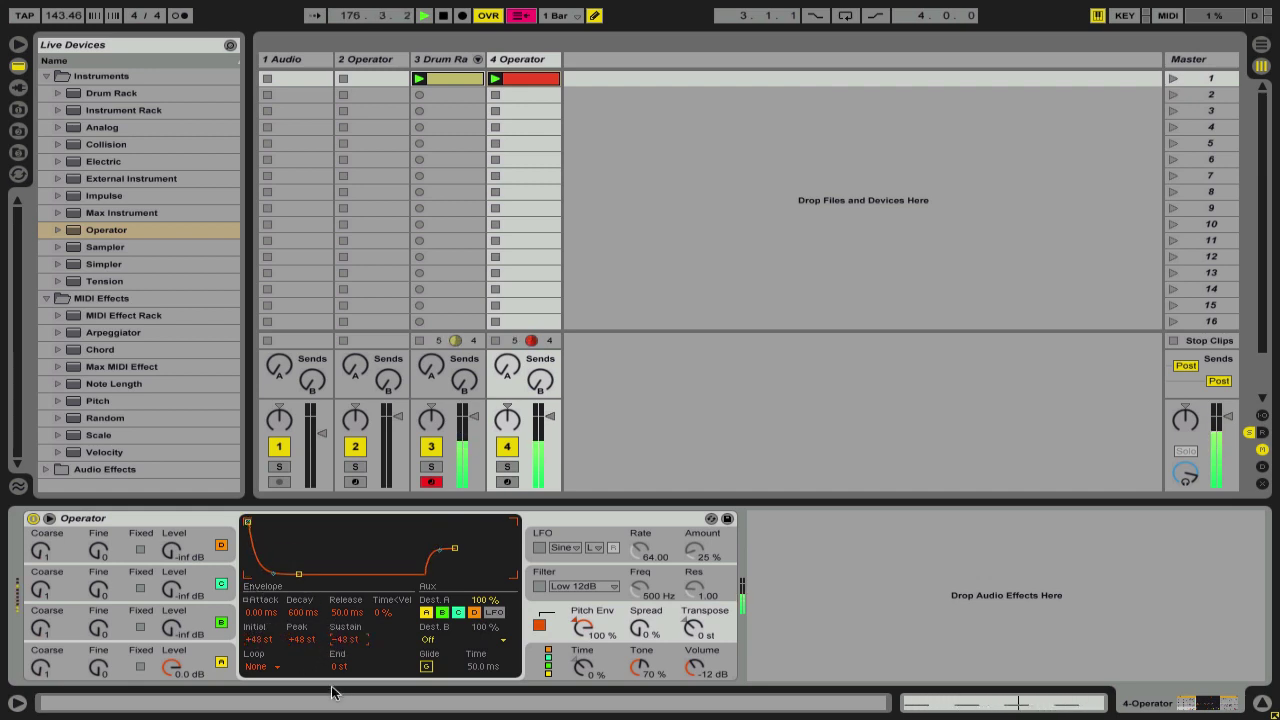
Step: Try pitch envelope decay times of 120, 20 and 40 ms in Operator and settle on 50 ms
left_click(298, 603)
left_click(300, 612)
key("Return")
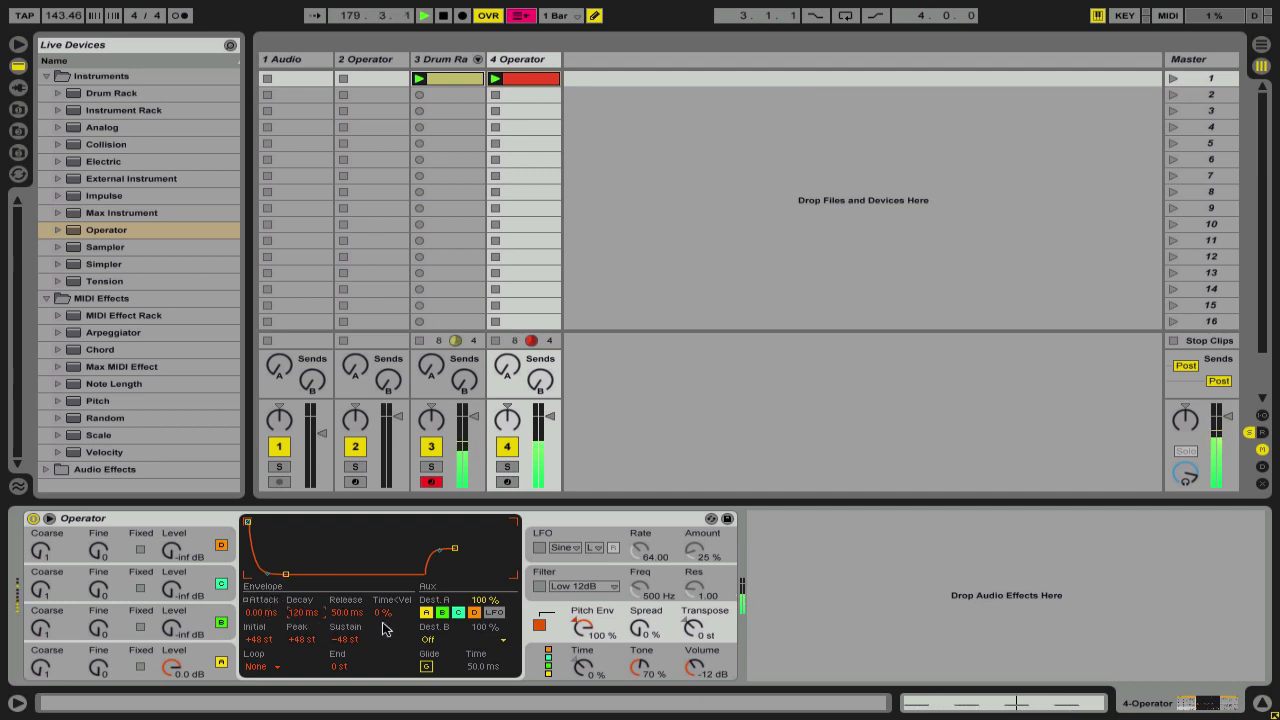
type("20")
key("Return")
type("40")
key("Return")
type("50")
key("Return")
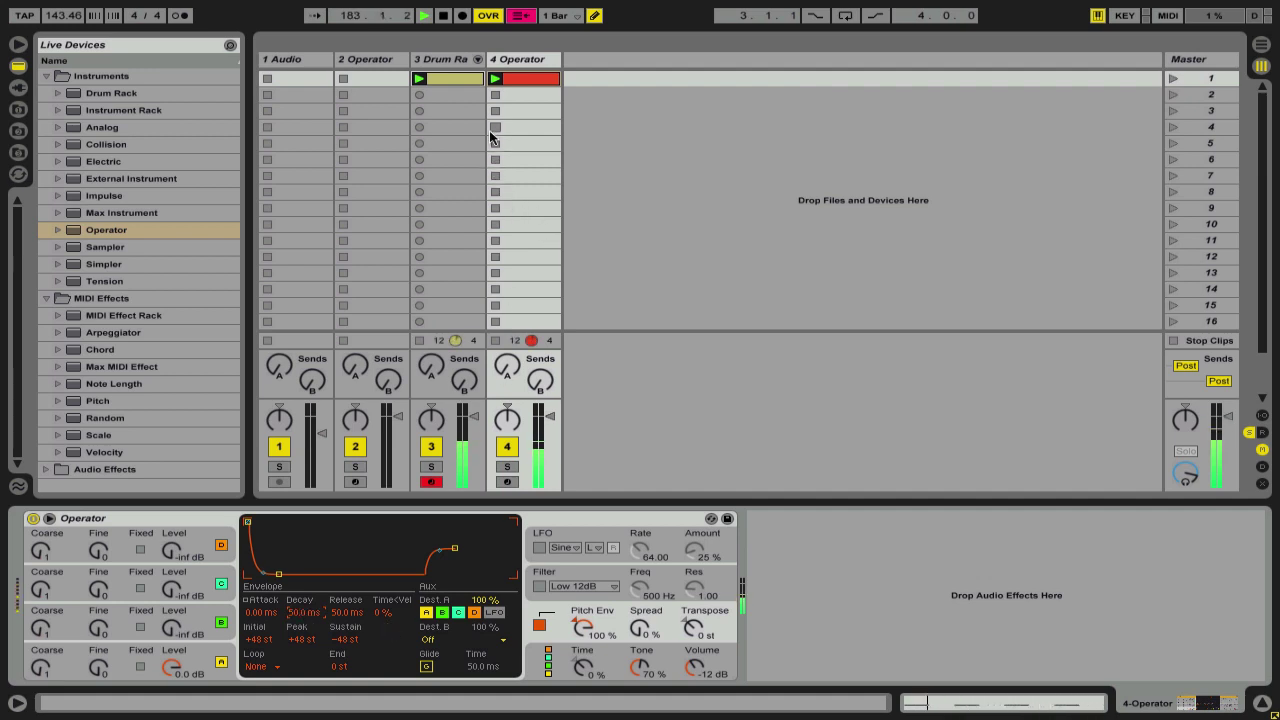
Step: Add a Reverb audio effect after Operator and set its dry/wet to 10 % and its decay time to 2.64 s
left_click(780, 555)
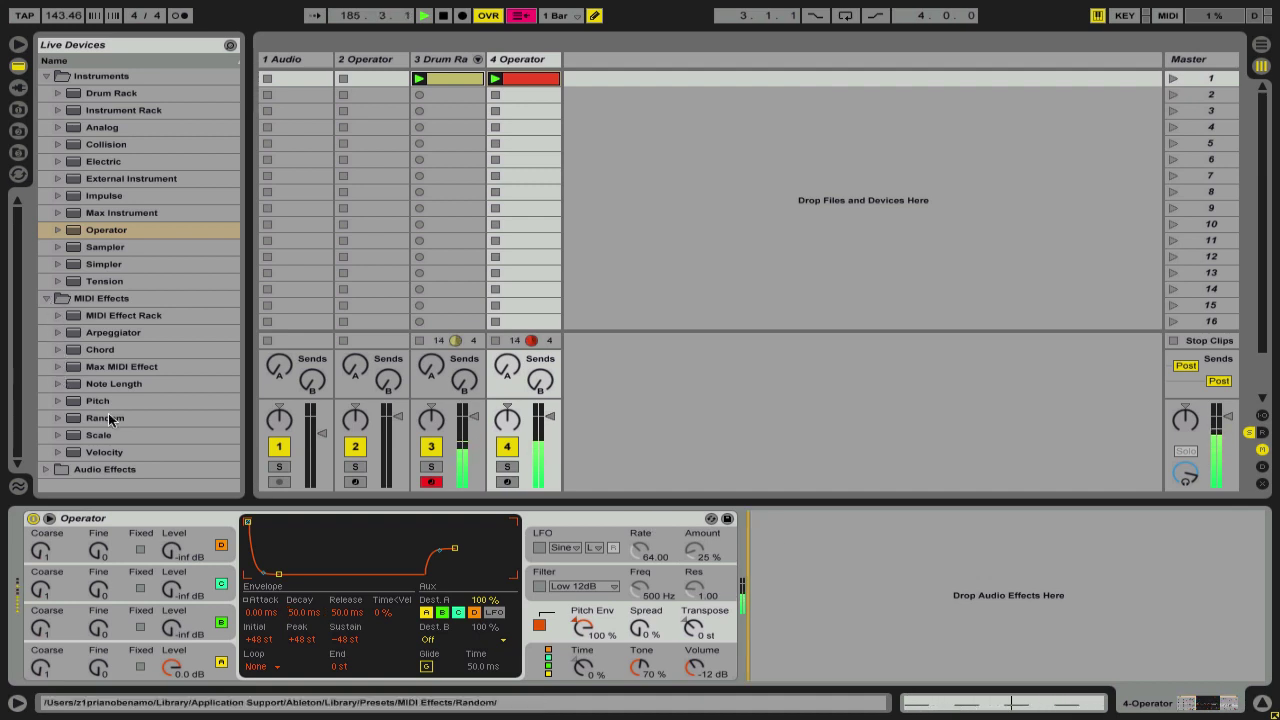
scroll(108, 413, "down", 1)
left_click(46, 470)
scroll(136, 275, "down", 5)
scroll(136, 275, "down", 8)
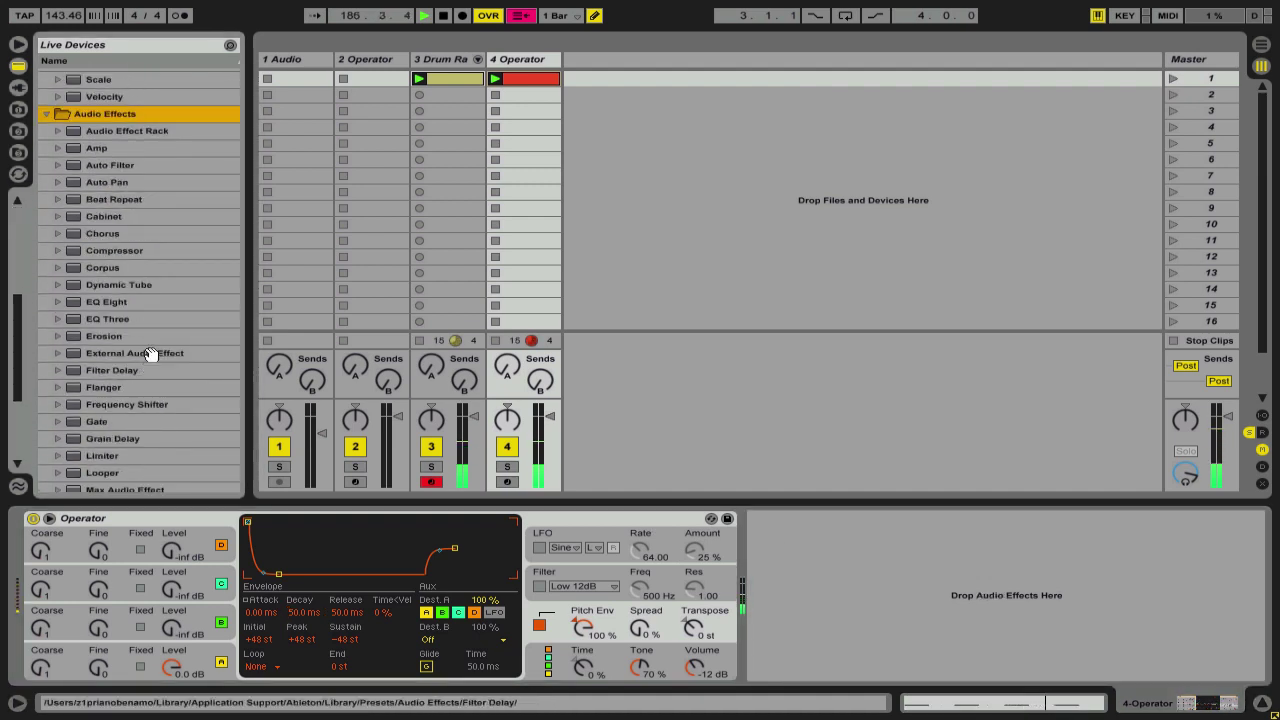
scroll(120, 420, "down", 1)
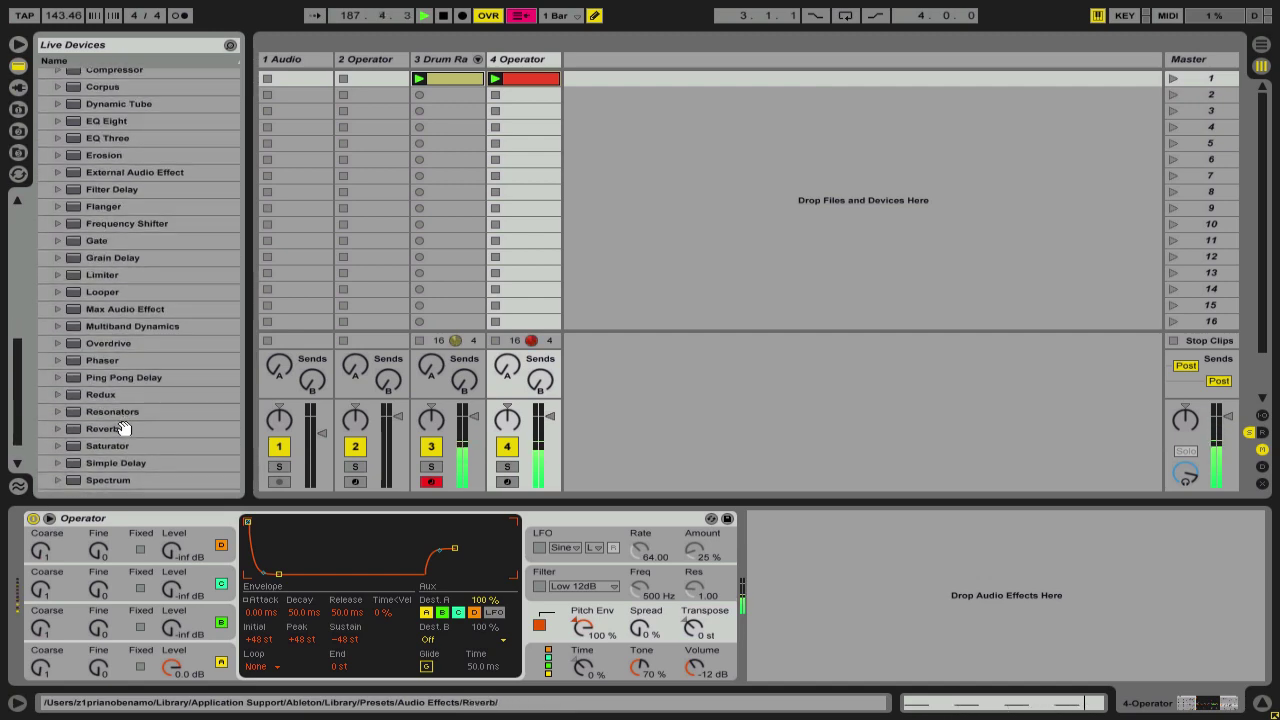
double_click(110, 428)
left_click(1207, 663)
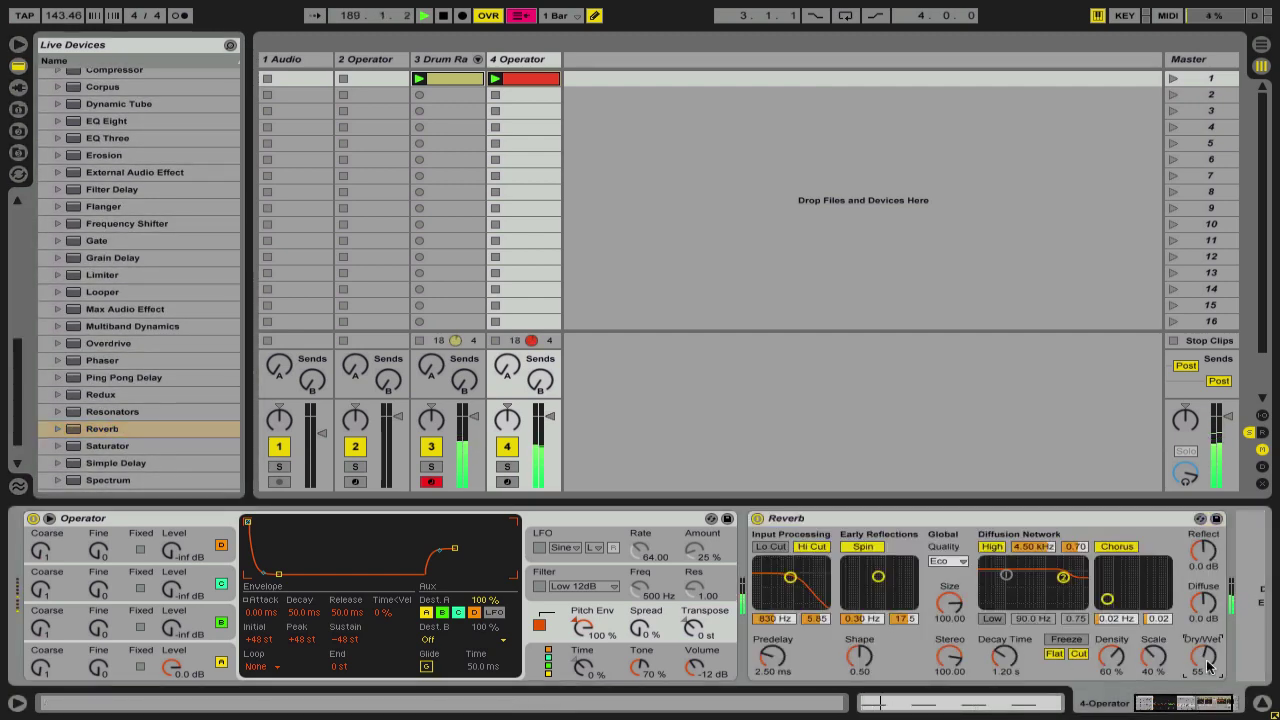
type("10")
key("Return")
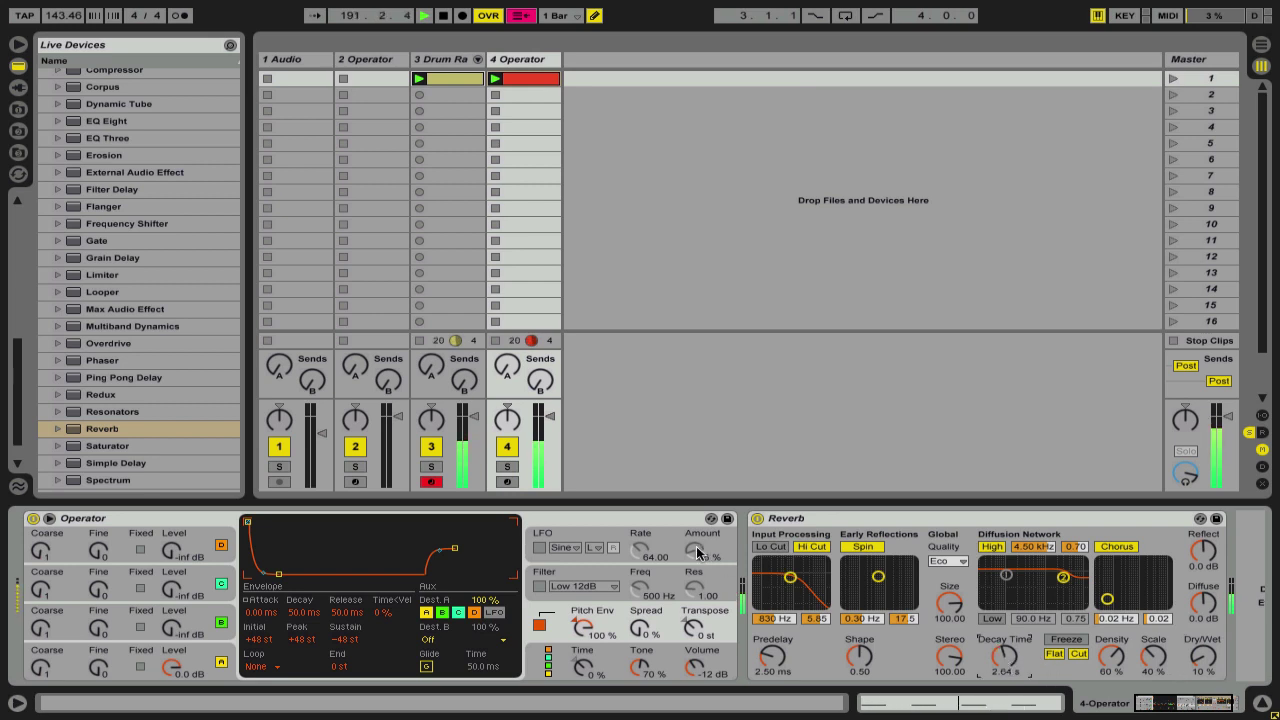
Step: Group Operator and Reverb on track 4 into an Instrument Rack and show its macro controls
left_click(676, 522)
right_click(803, 527)
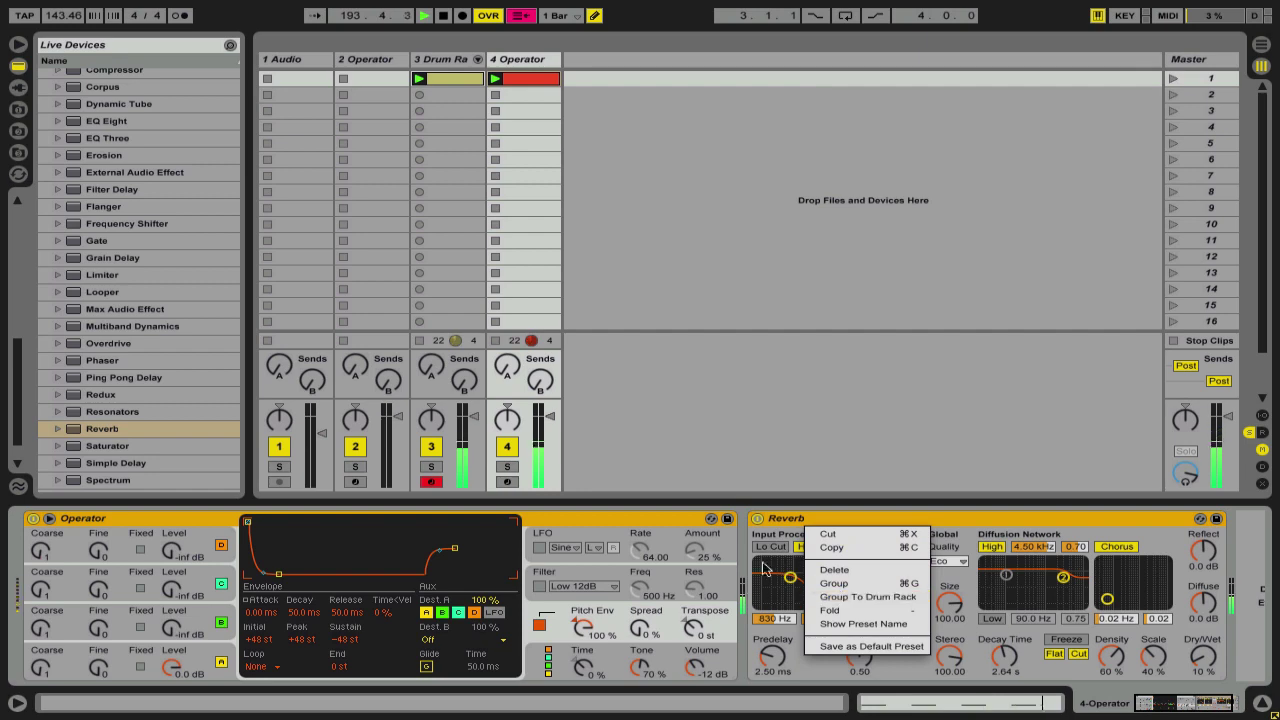
left_click(636, 530)
key("ctrl+g")
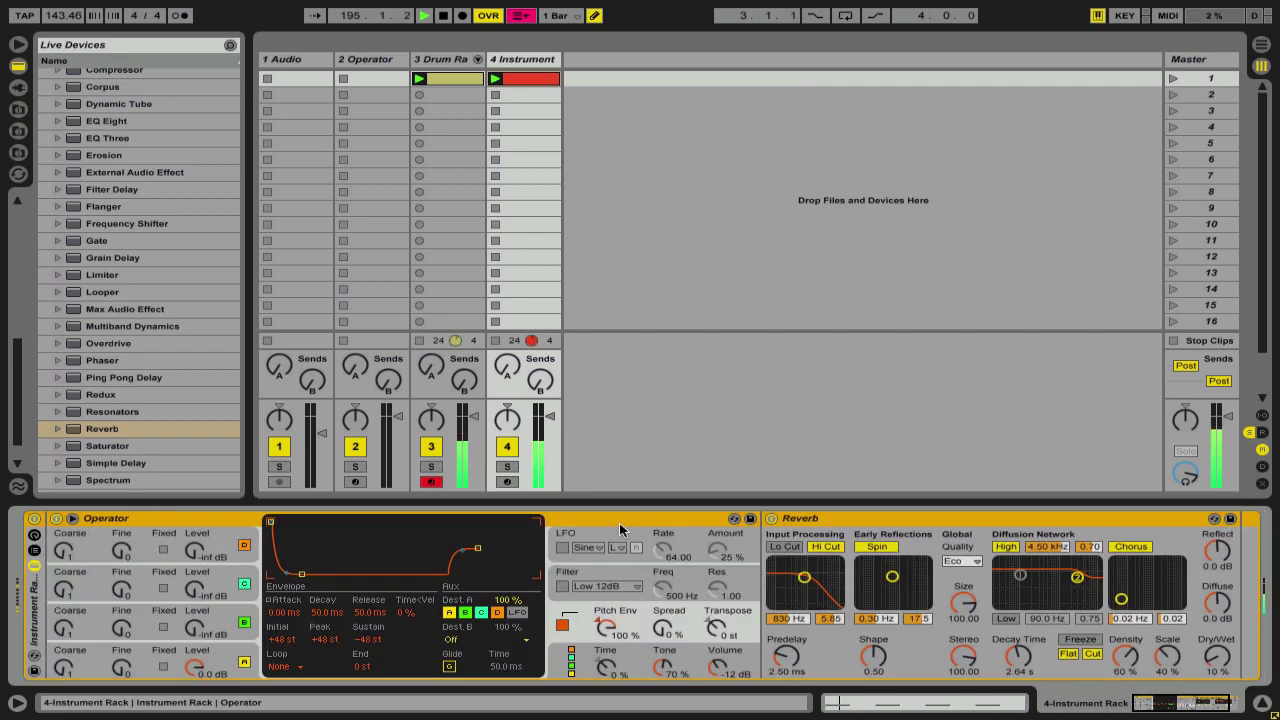
double_click(37, 598)
double_click(37, 598)
left_click(35, 549)
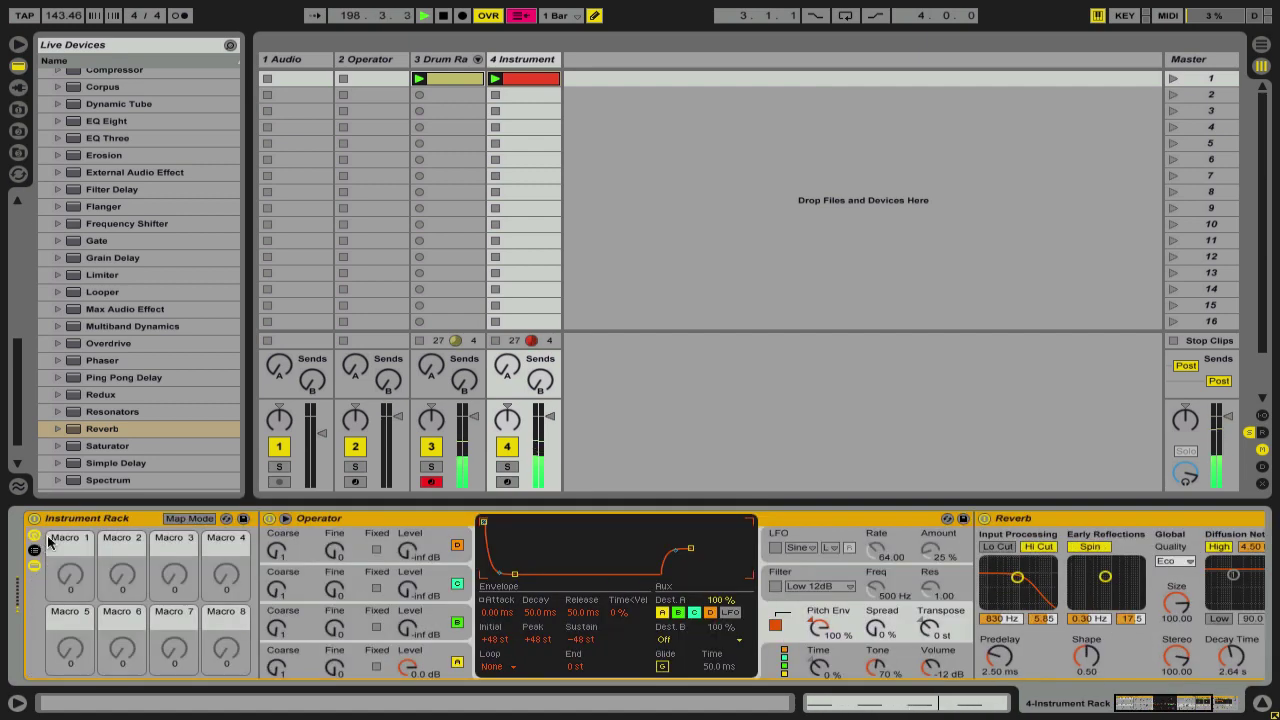
Step: Rename the new rack on track 4 as Instrument Rack!
key("ctrl+r")
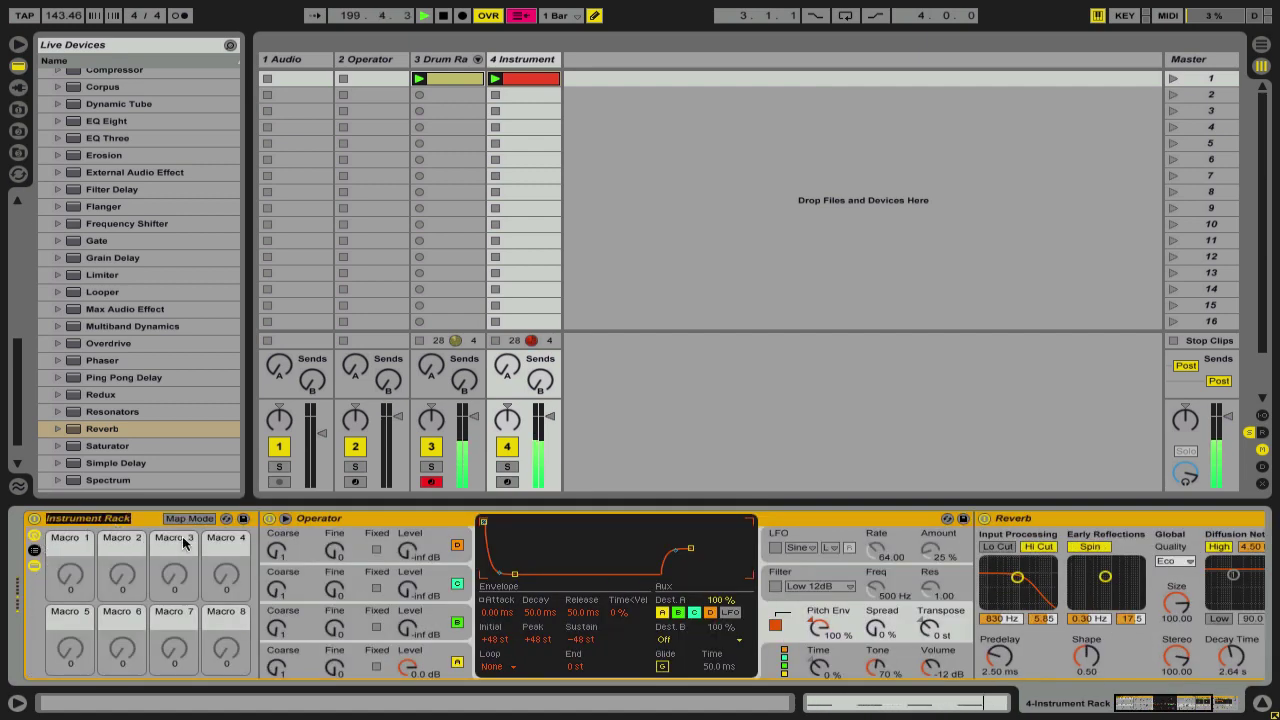
key("End")
type("!")
key("Return")
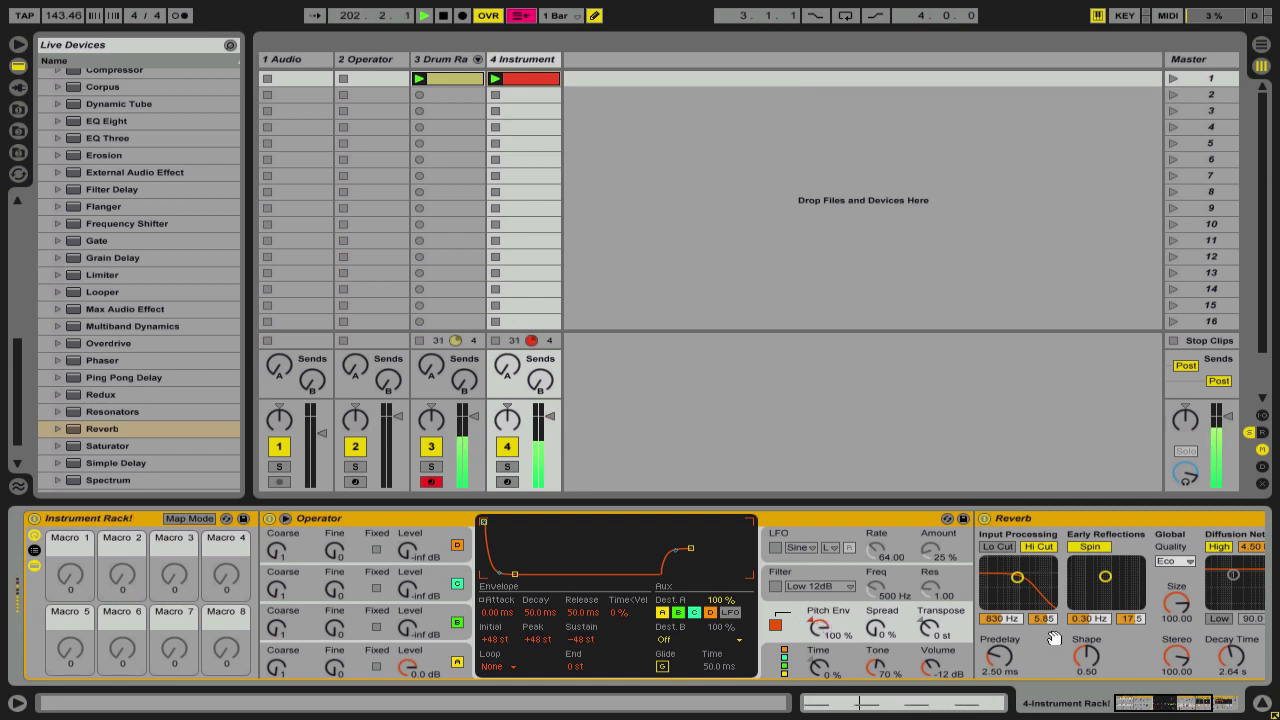
Step: Map Reverb's dry/wet to Macro 1 and Operator's pitch envelope amount to Macro 2
left_click_drag(1038, 636, 748, 619)
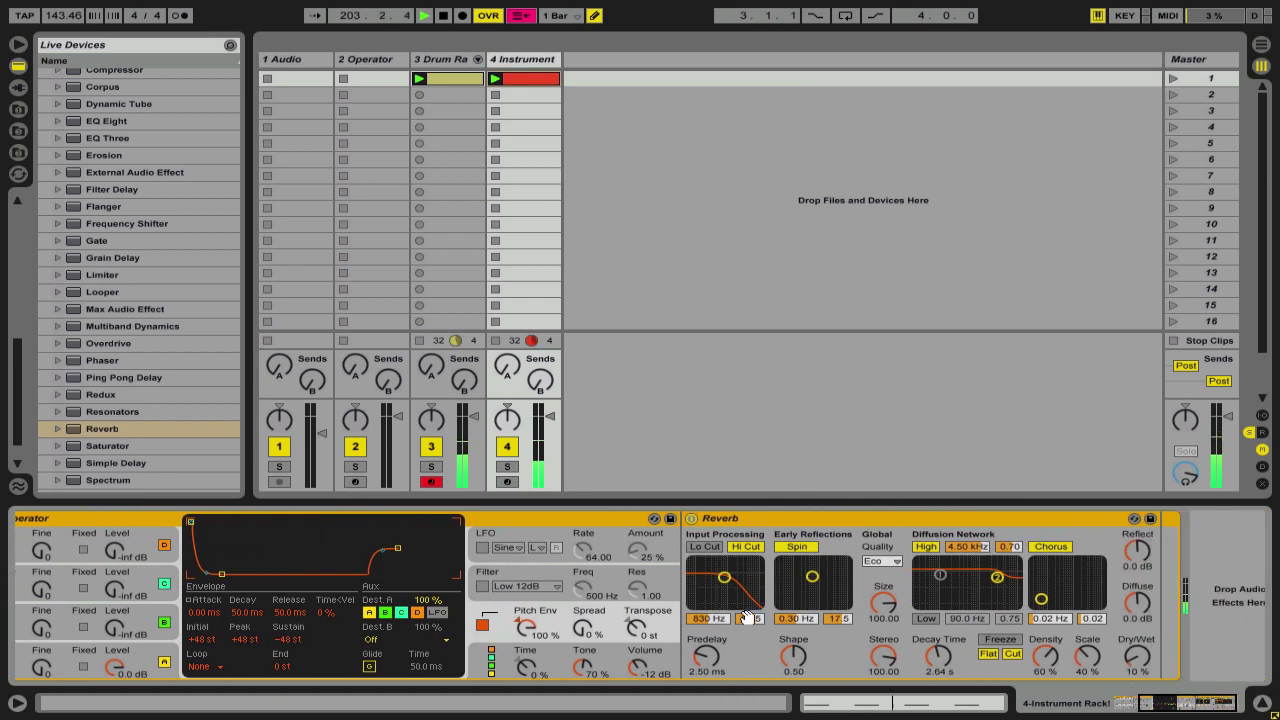
right_click(1132, 655)
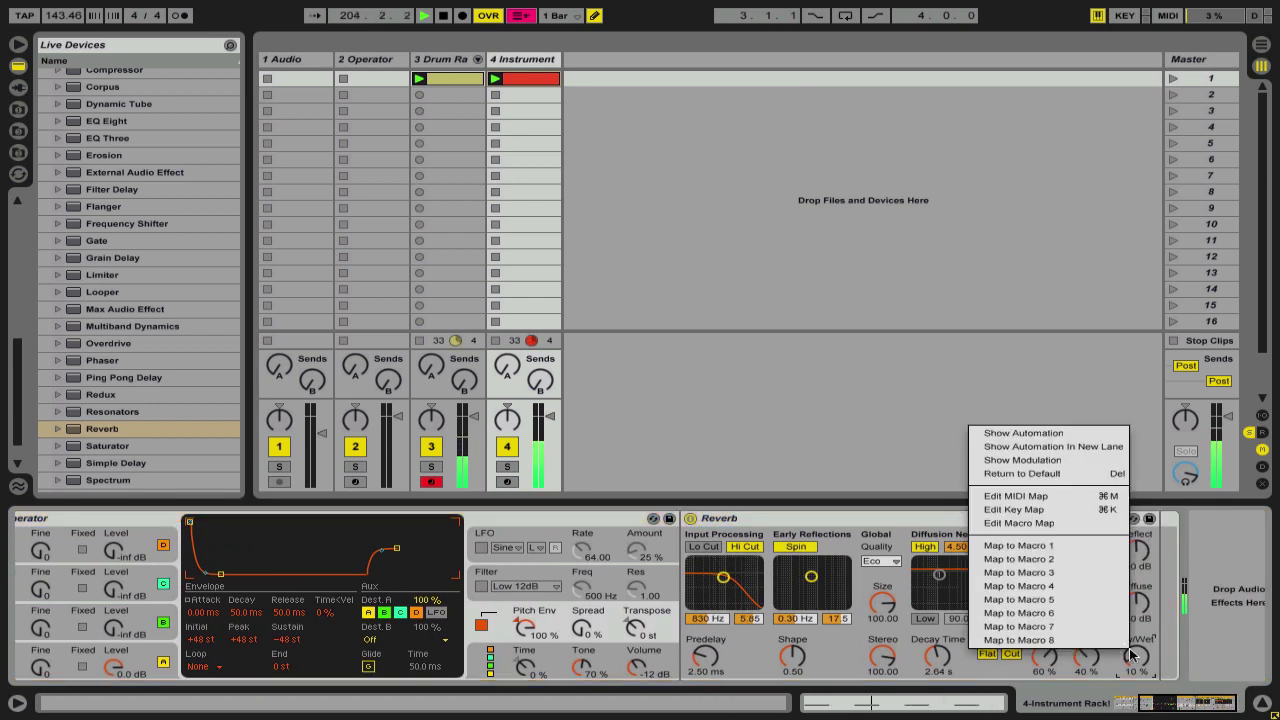
left_click(1080, 548)
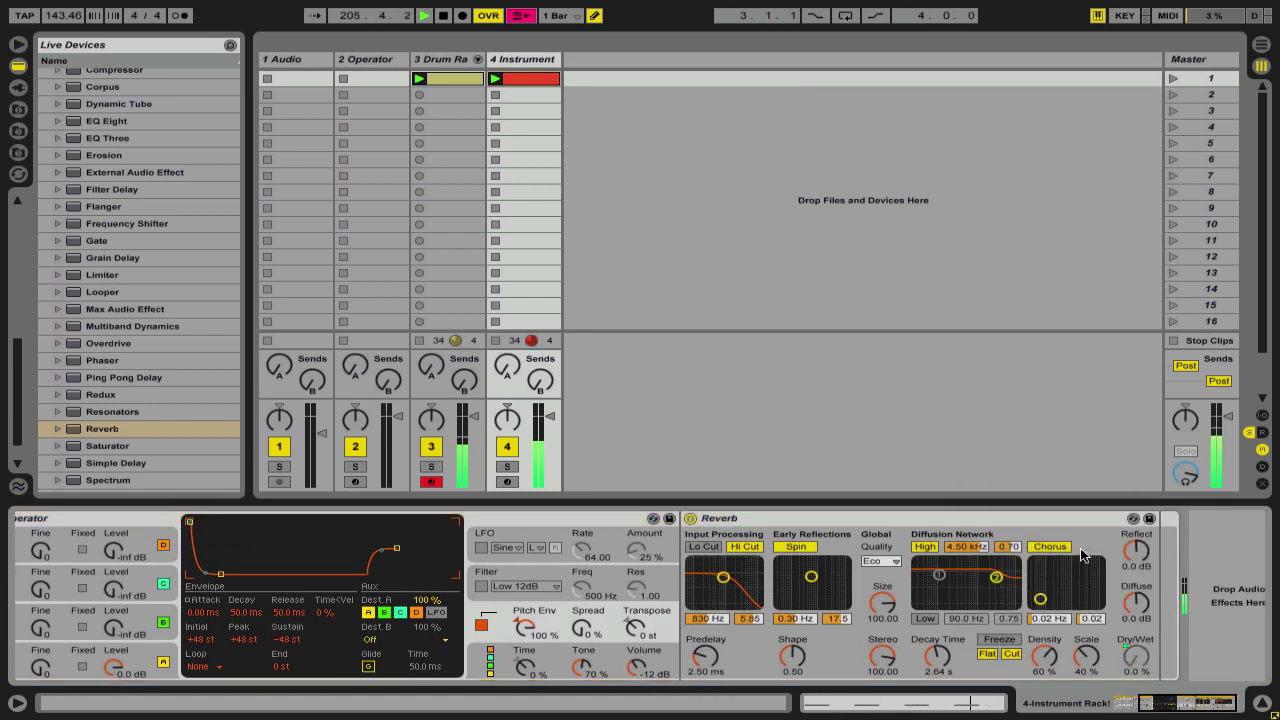
right_click(522, 630)
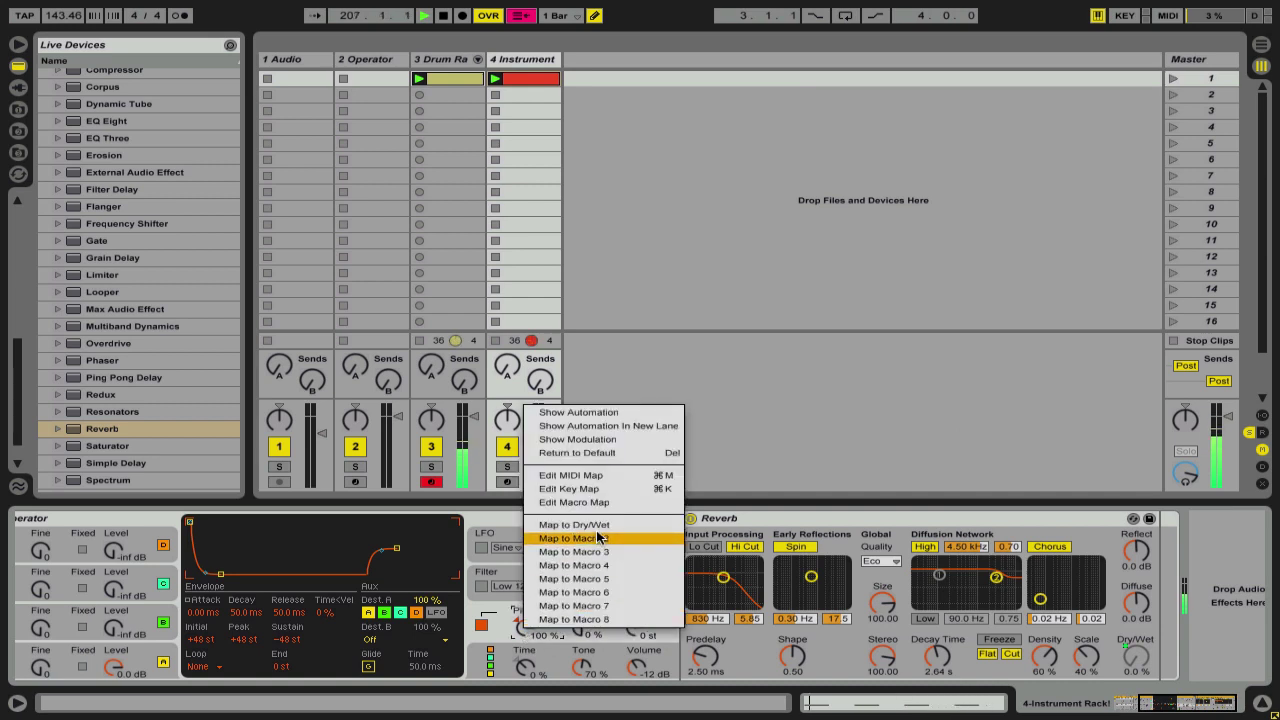
left_click(590, 538)
left_click_drag(431, 615, 757, 609)
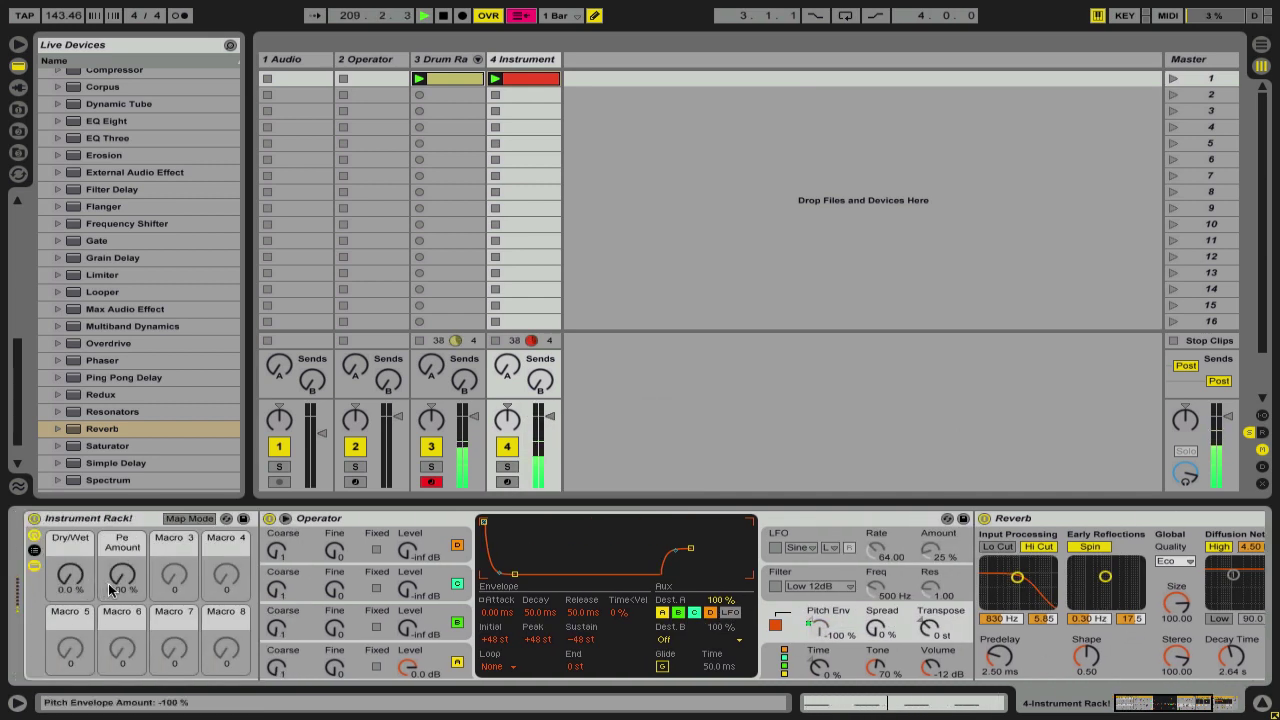
Step: Try out the rack's two mapped macros, setting Pe Amount to 100 % and Dry/Wet to 10 %
left_click_drag(116, 588, 122, 545)
left_click_drag(60, 574, 68, 636)
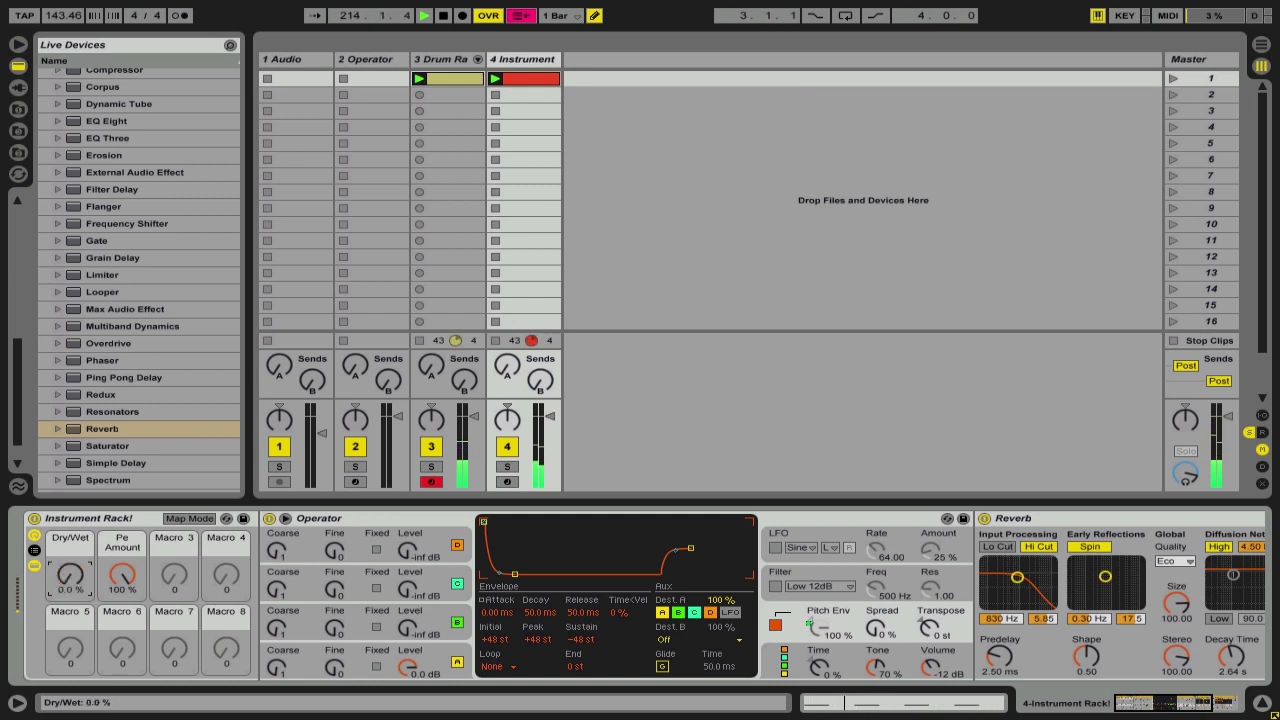
type("10")
key("Return")
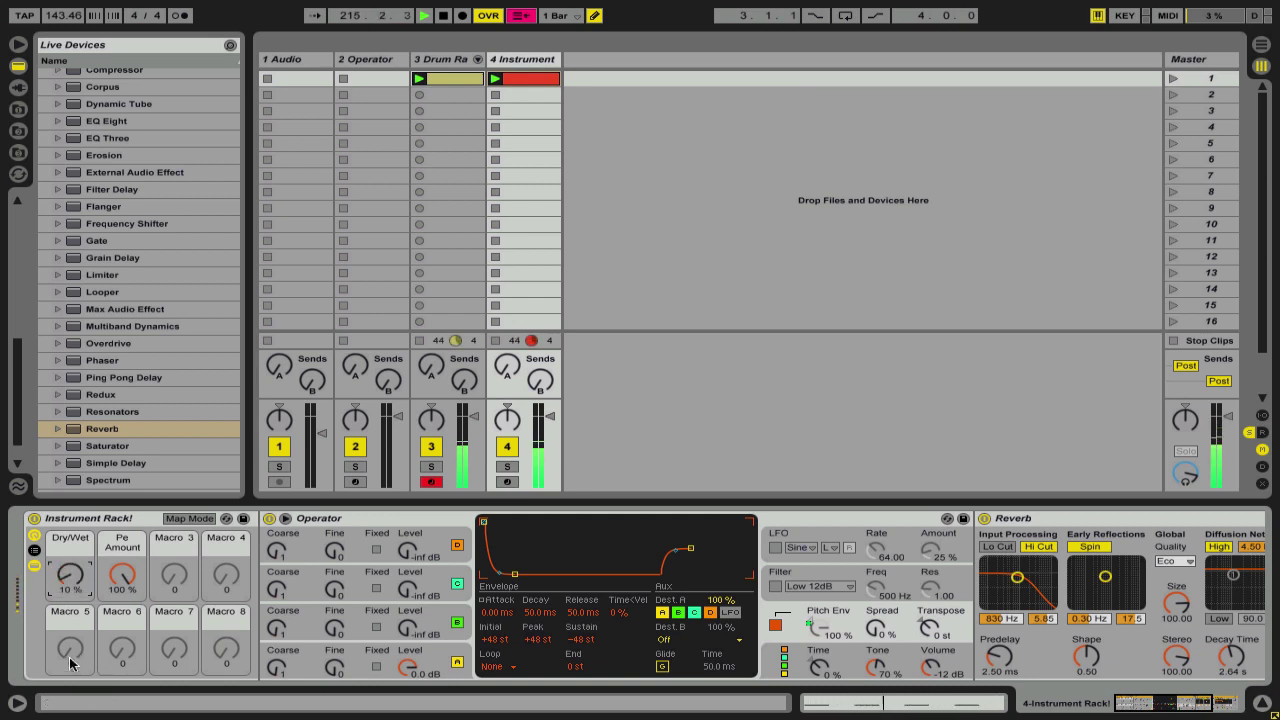
left_click_drag(122, 575, 123, 462)
Step: Set the pitch envelope's Sustain in Operator to -12 st and try the Pe Amount macro, keeping it at 100 %
left_click(577, 641)
left_click_drag(575, 640, 576, 637)
type("-12")
key("Return")
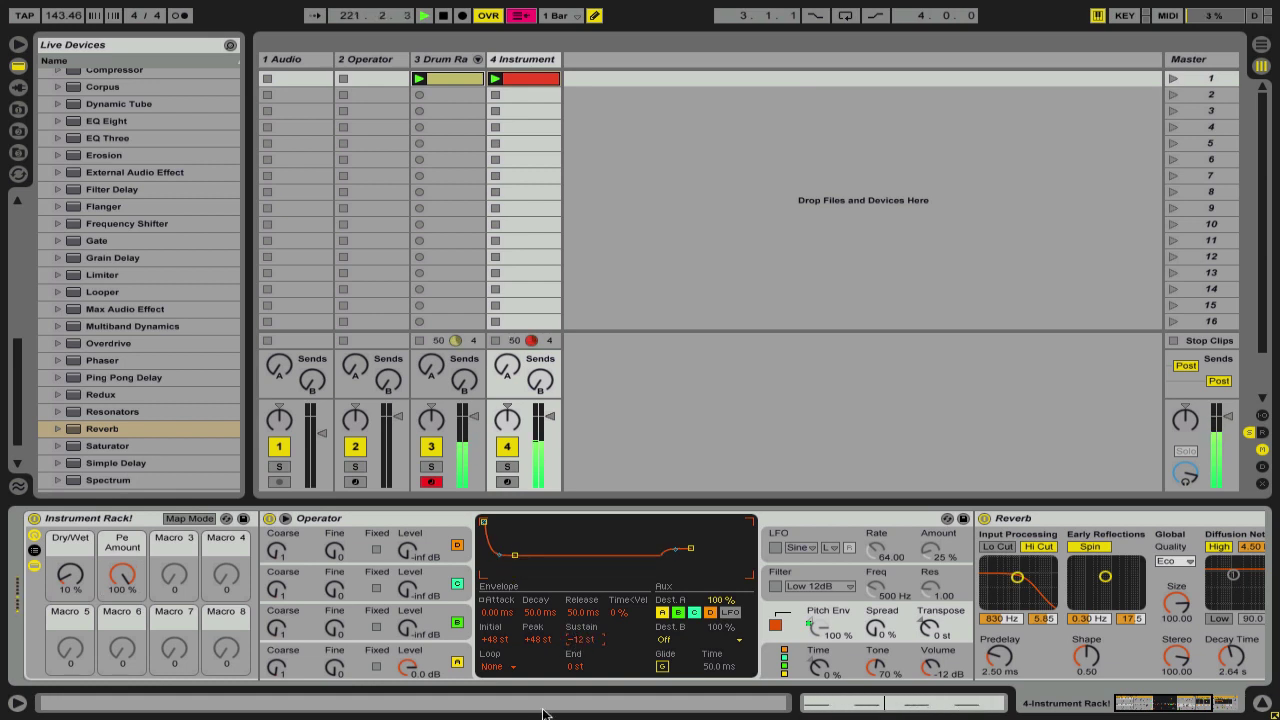
mouse_move(122, 575)
left_mouse_down()
mouse_move(122, 630)
mouse_move(122, 577)
left_mouse_up()
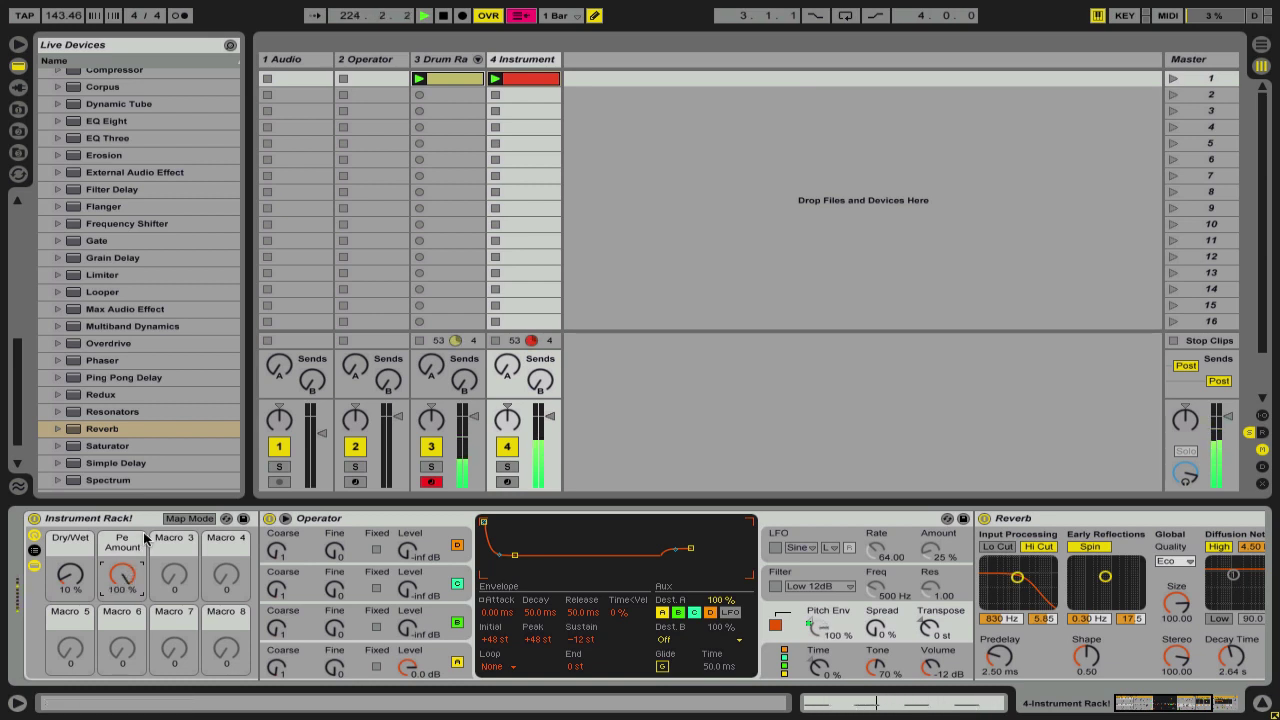
Step: Stop playback and review the device racks on the drum, Operator and instrument tracks
left_click(456, 60)
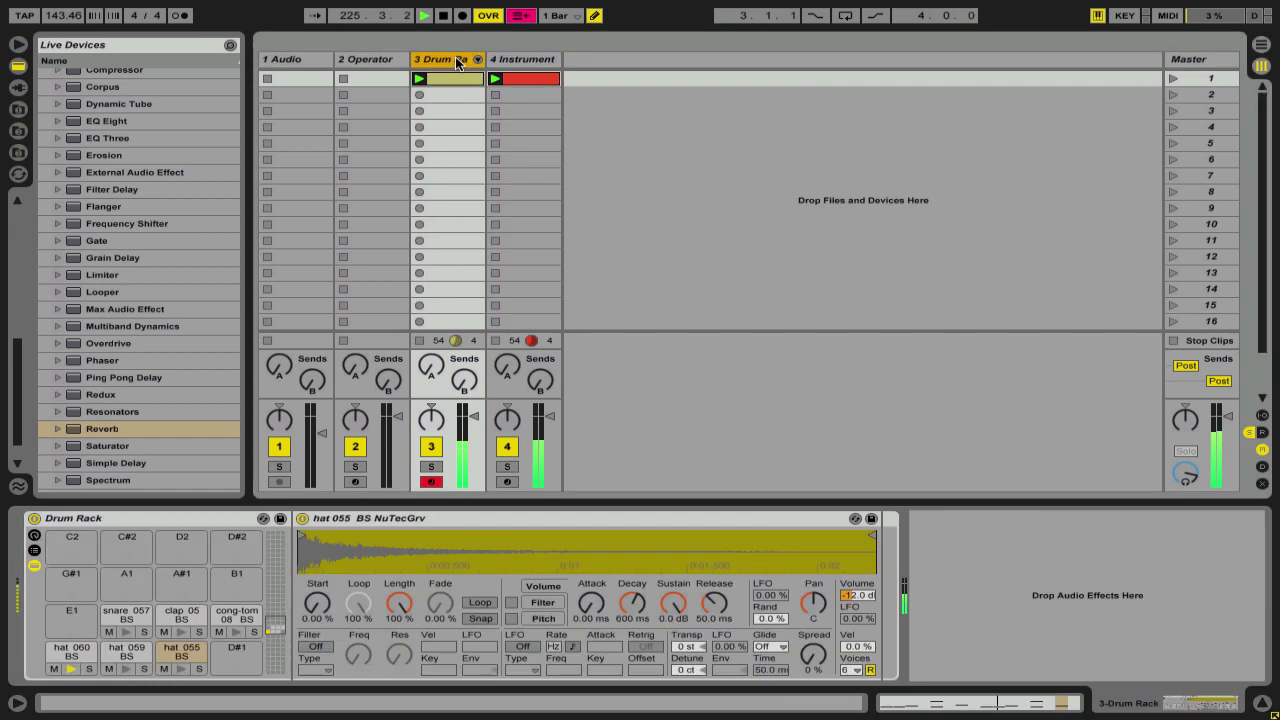
left_click(386, 60)
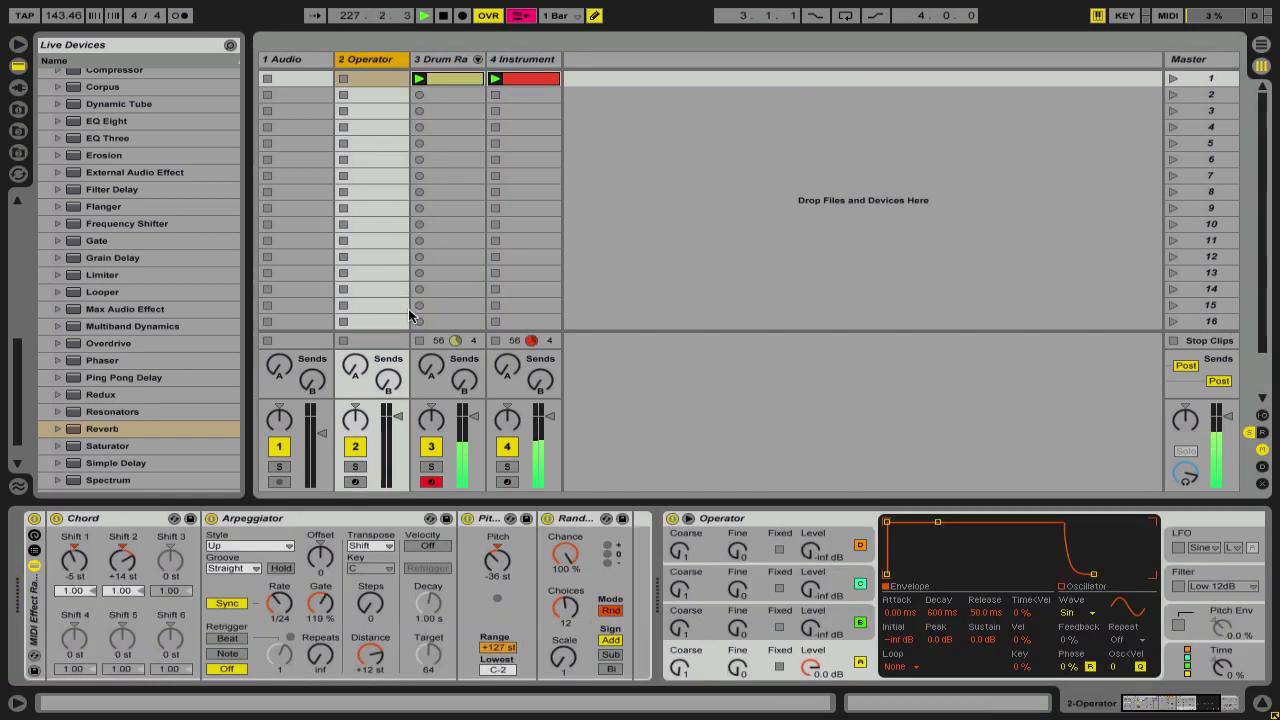
key("space")
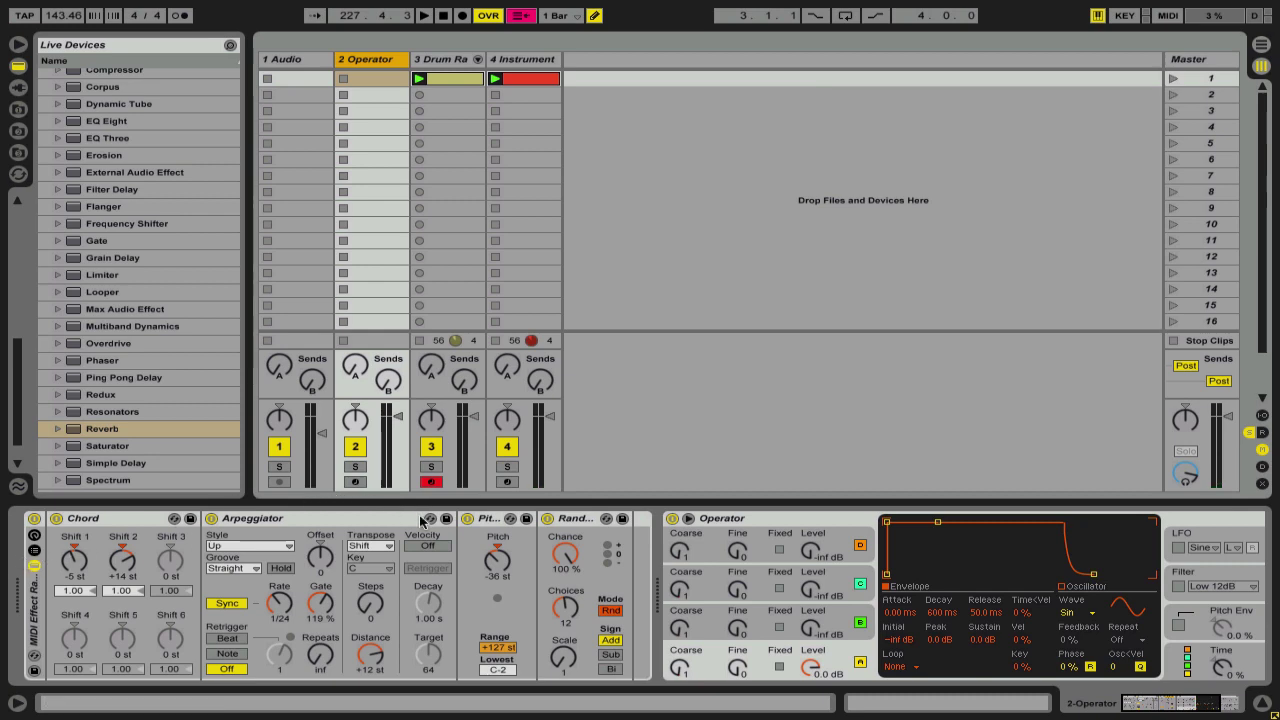
left_click(530, 66)
key("super+Tab")
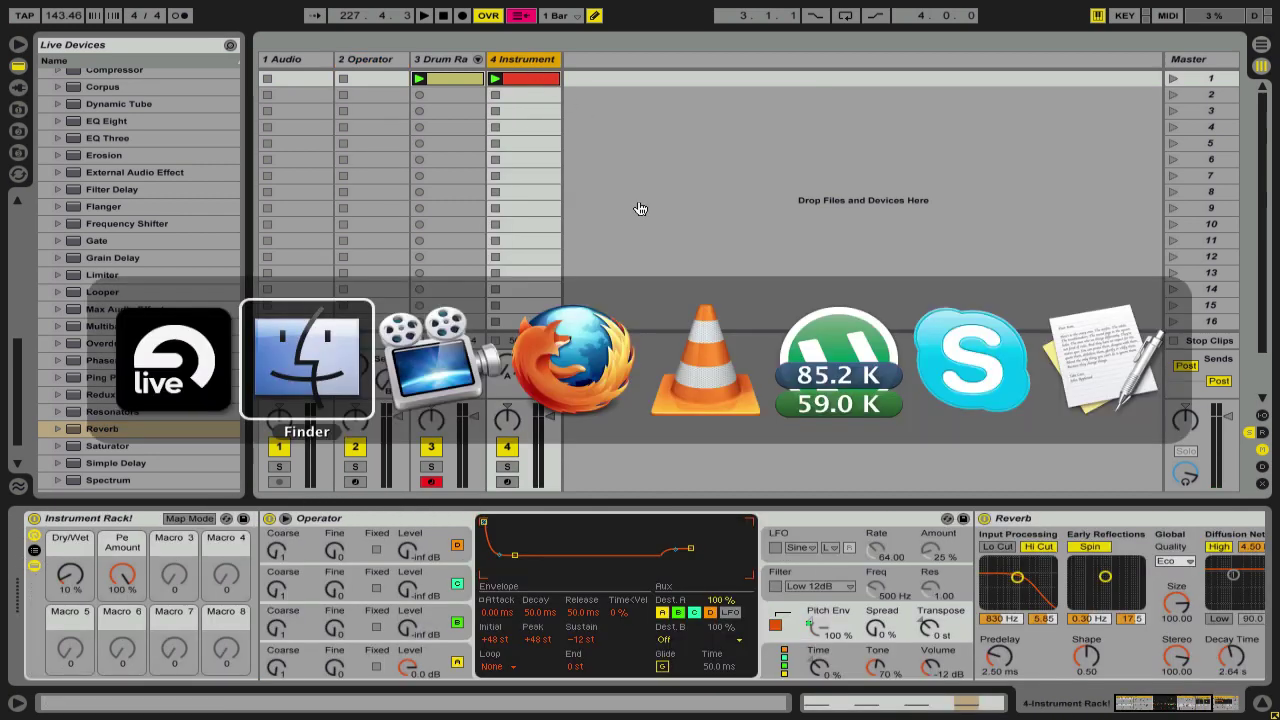
key("super+Tab")
key("super+shift+Tab")
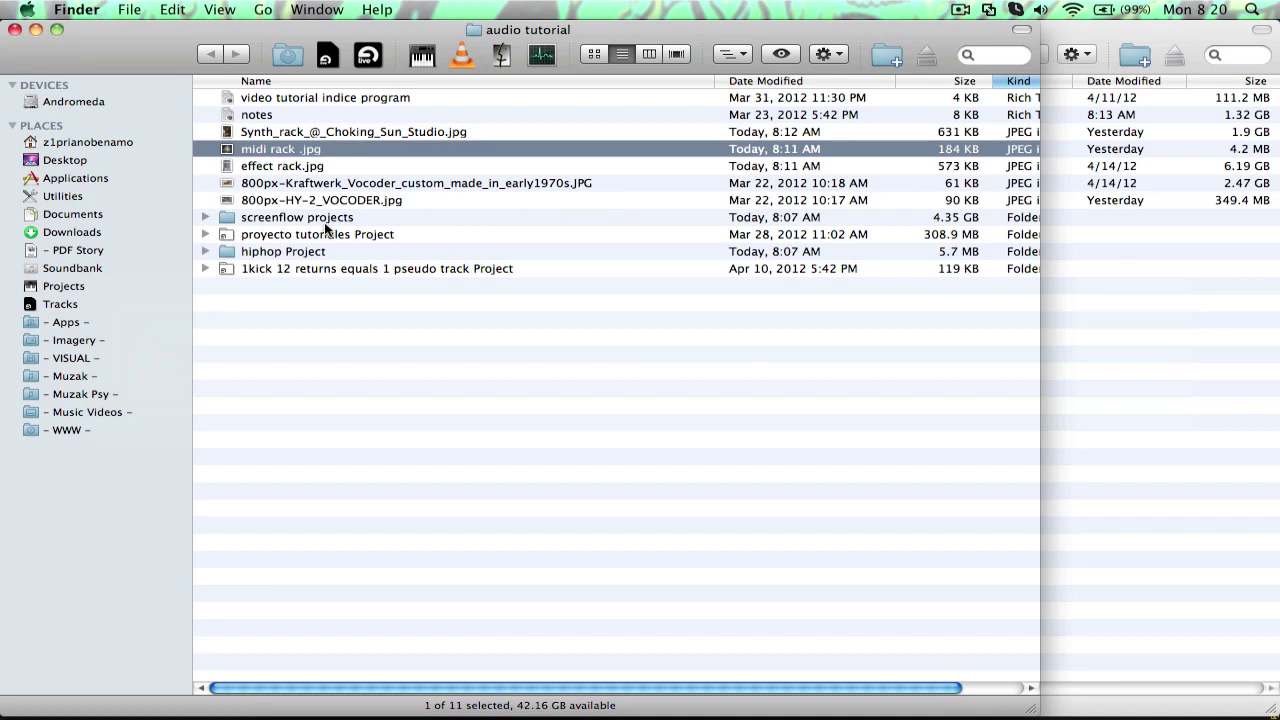
left_click(322, 133)
key("space")
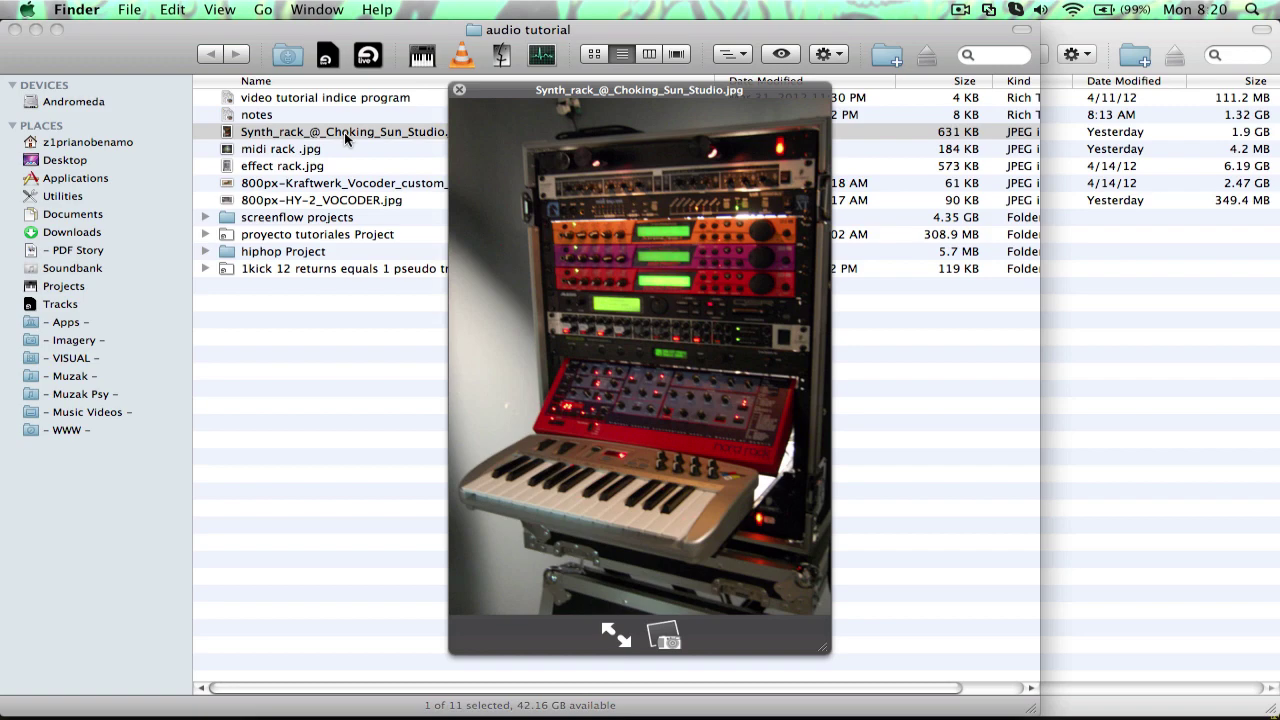
Step: Close the image preview and return to the Session view in Ableton Live
key("space")
key("super+Tab")
key("super+Tab")
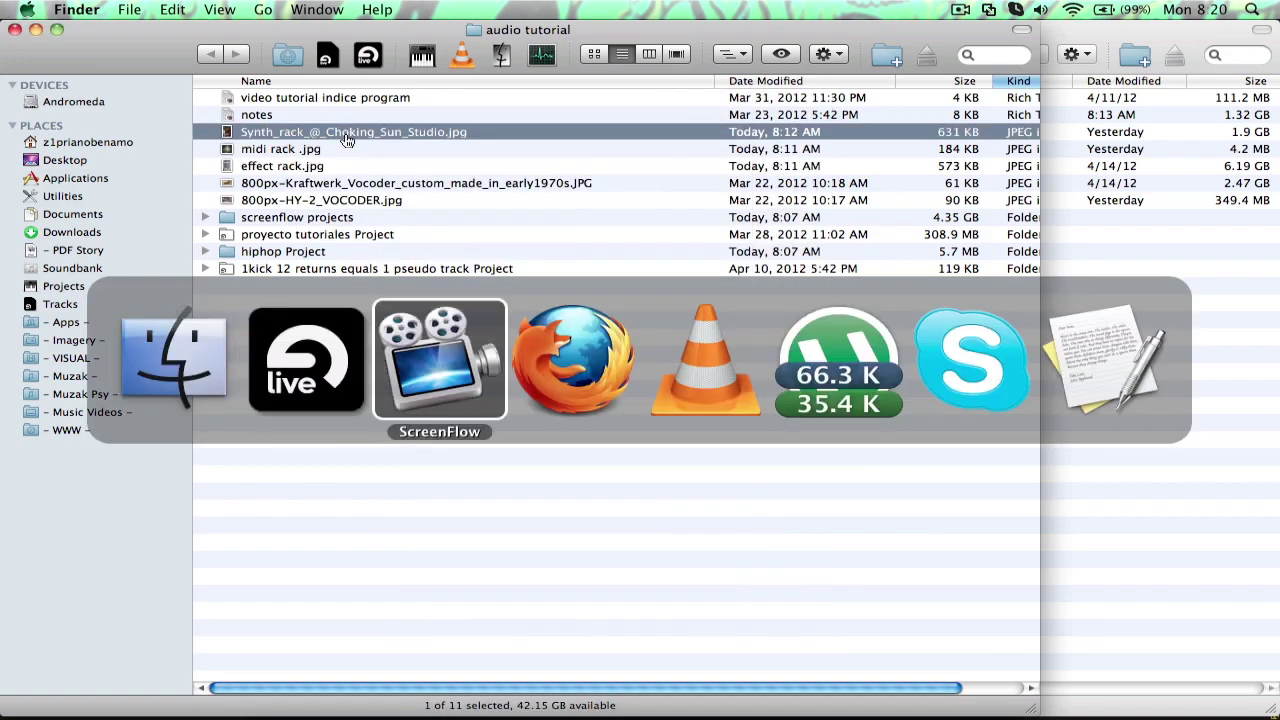
key("super+Tab")
key("super+Tab")
key("super+Tab")
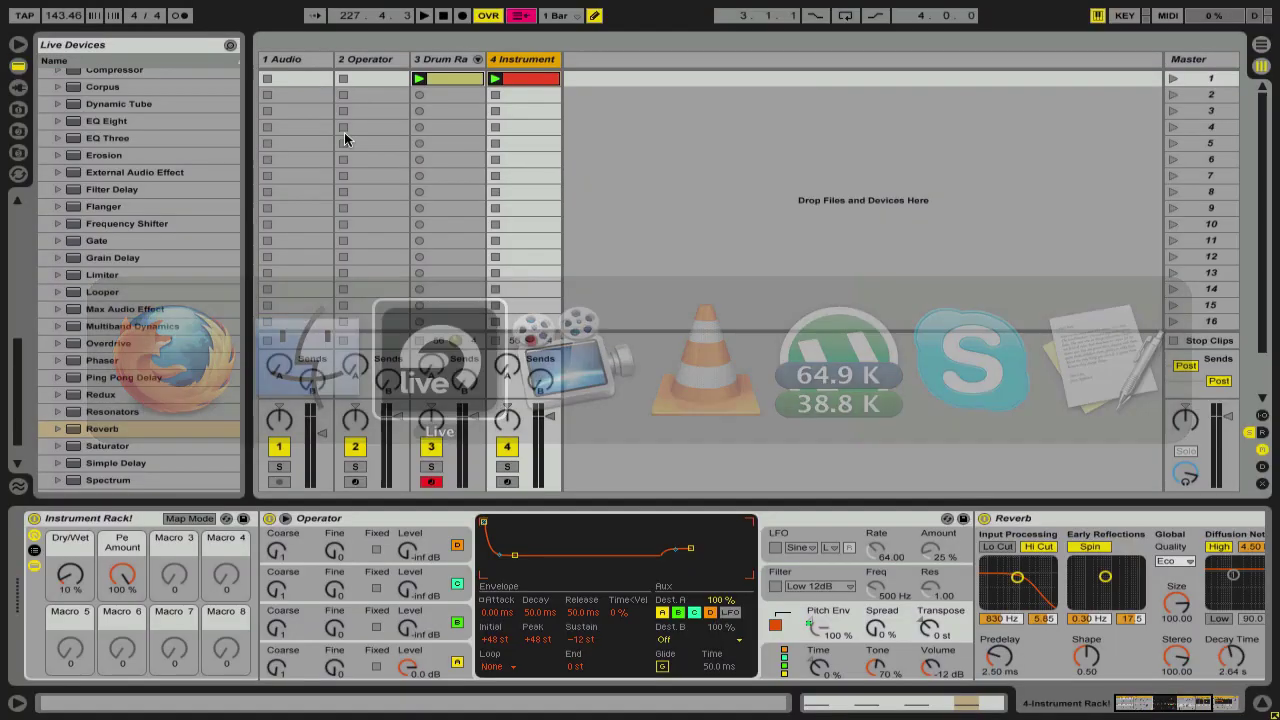
key("Tab")
key("Tab")
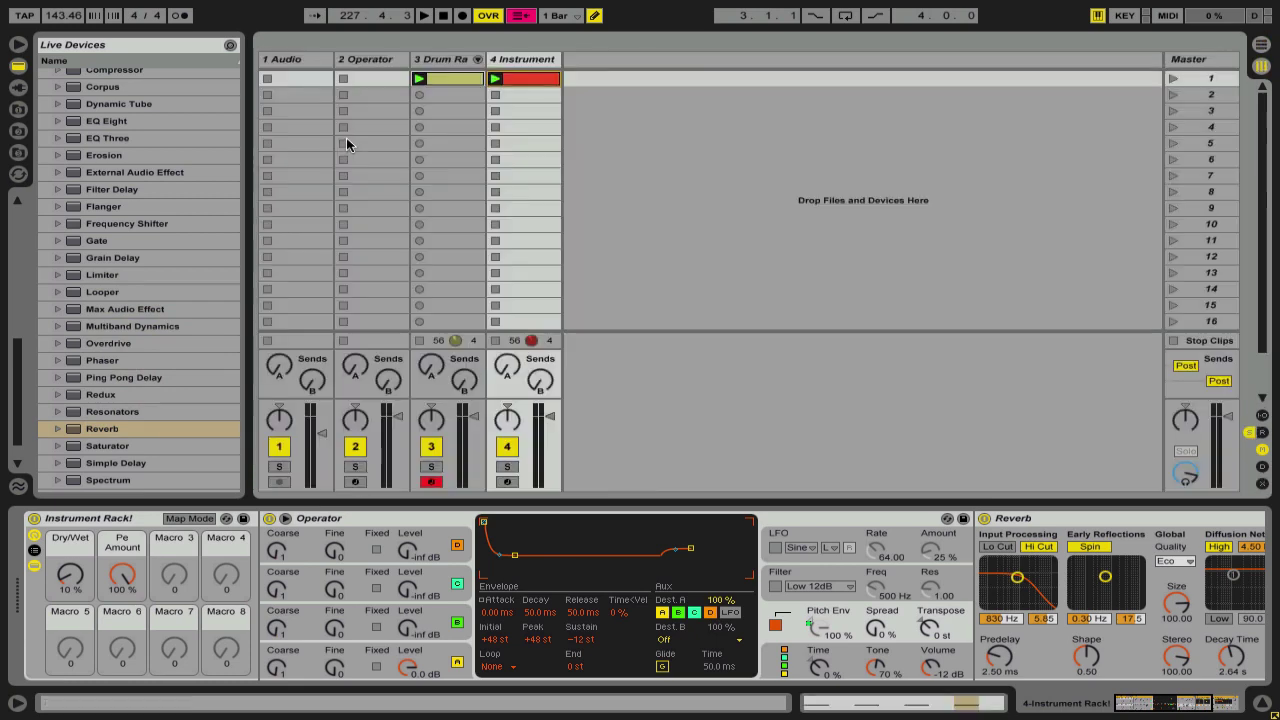
Step: Show the chain list of the MIDI Effect Rack on track 2 and create two additional chains
left_click(367, 61)
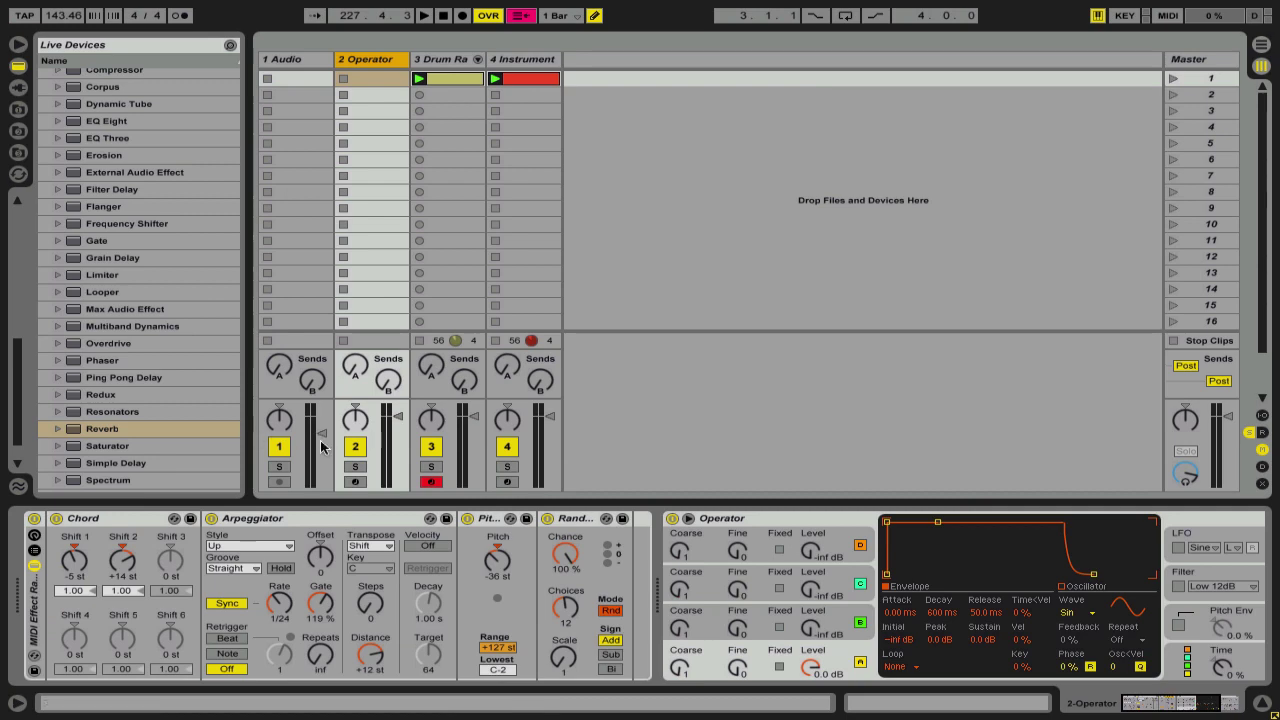
left_click(35, 551)
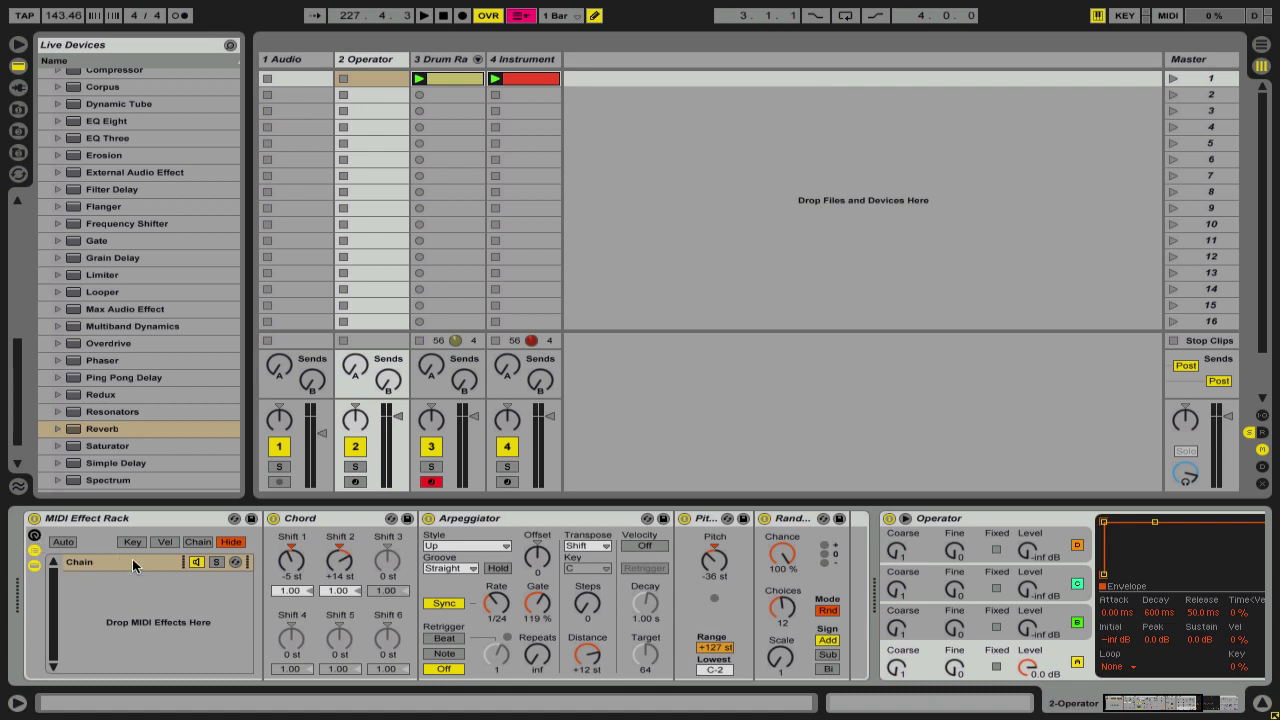
right_click(104, 577)
left_click(169, 600)
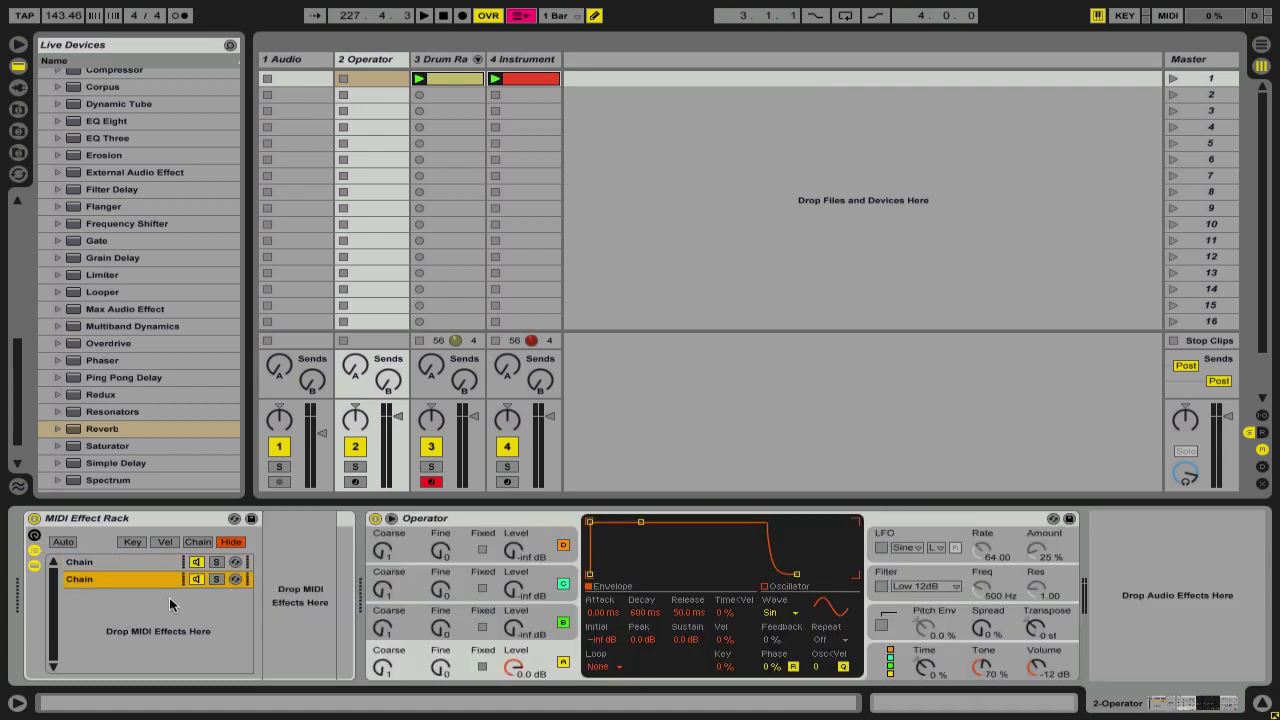
right_click(113, 610)
left_click(123, 627)
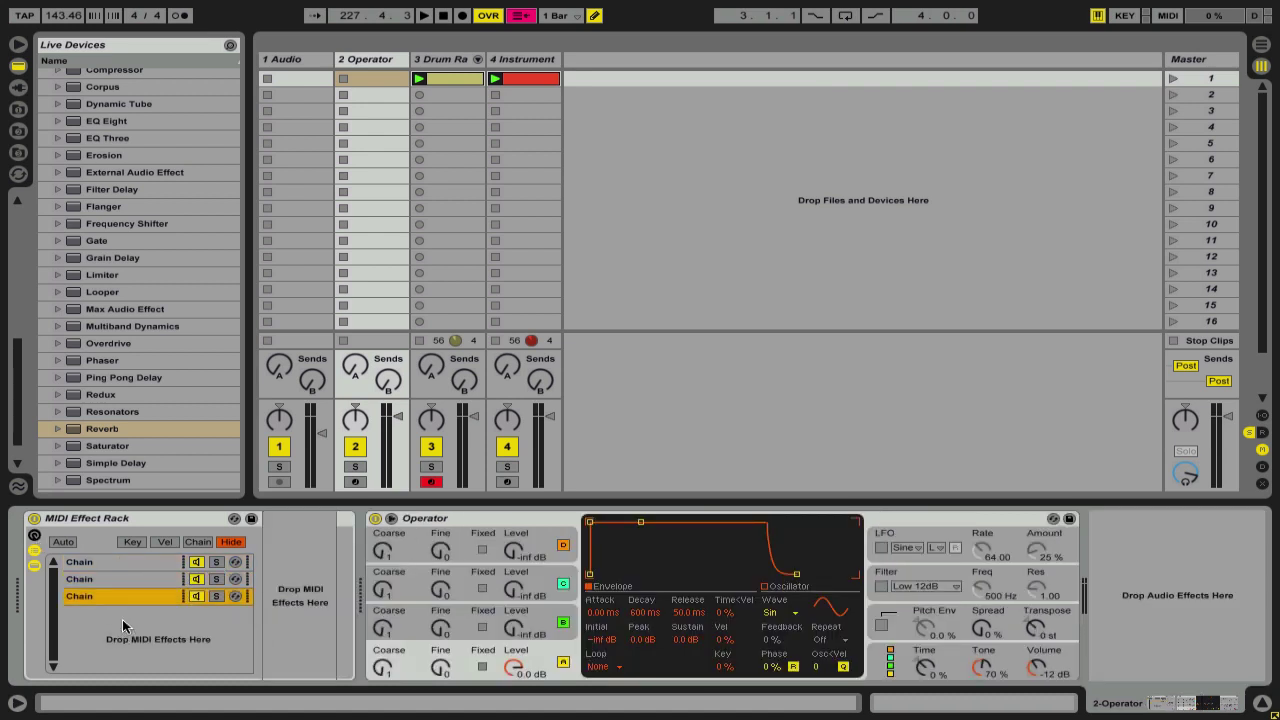
Step: Move the Pitch and Random devices from the first chain into the second and delete the empty third chain
left_click(137, 563)
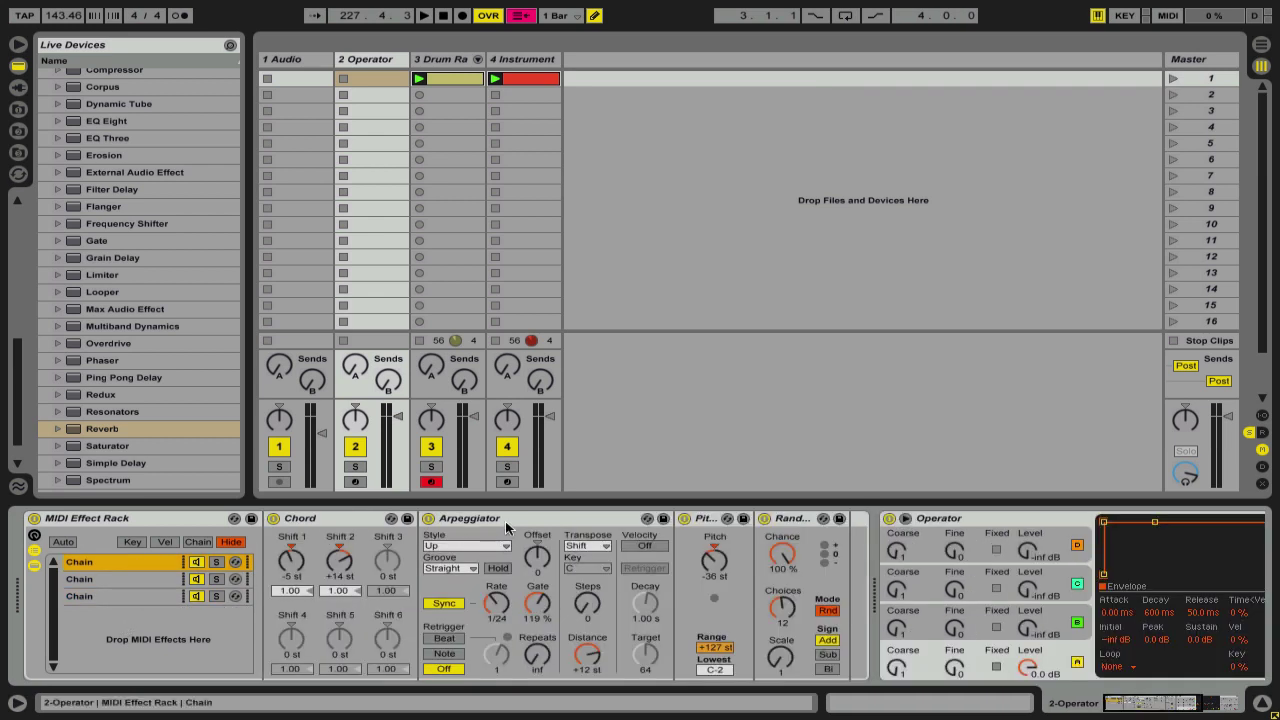
left_click(444, 533)
left_click_drag(441, 527, 86, 586)
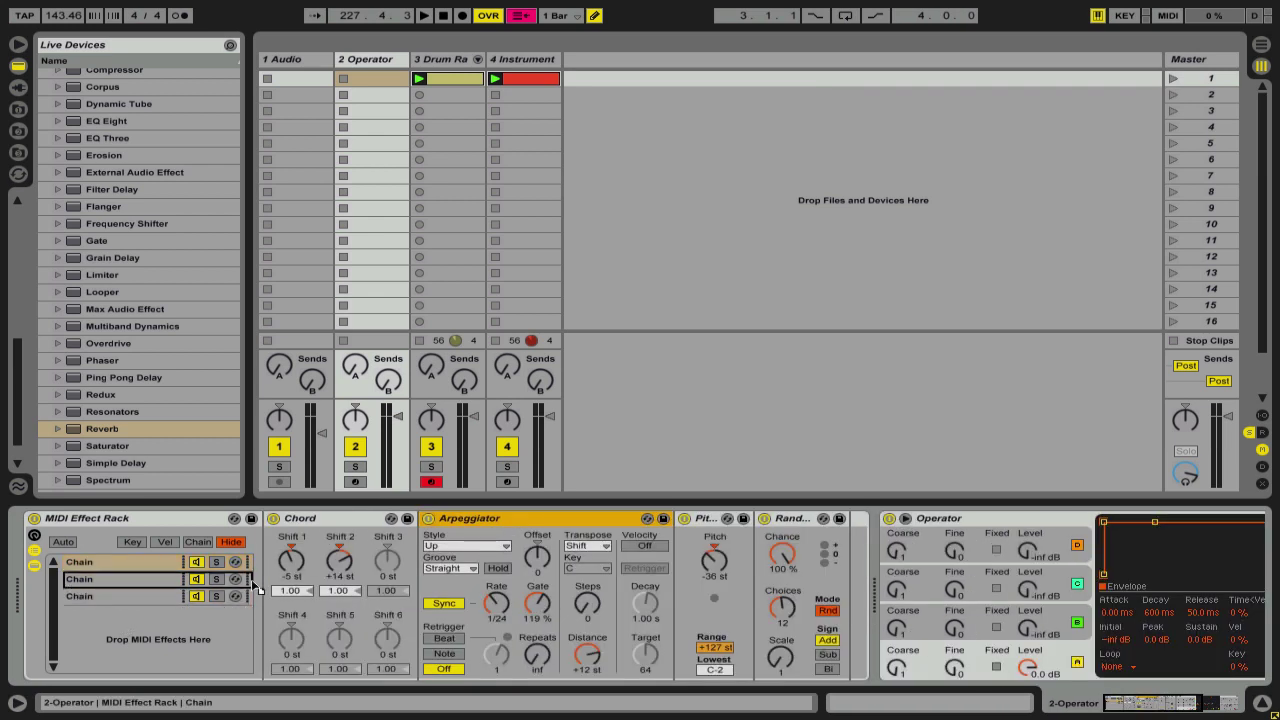
left_click_drag(252, 581, 503, 522)
left_click_drag(698, 523, 78, 579)
left_click(108, 593)
key("Delete")
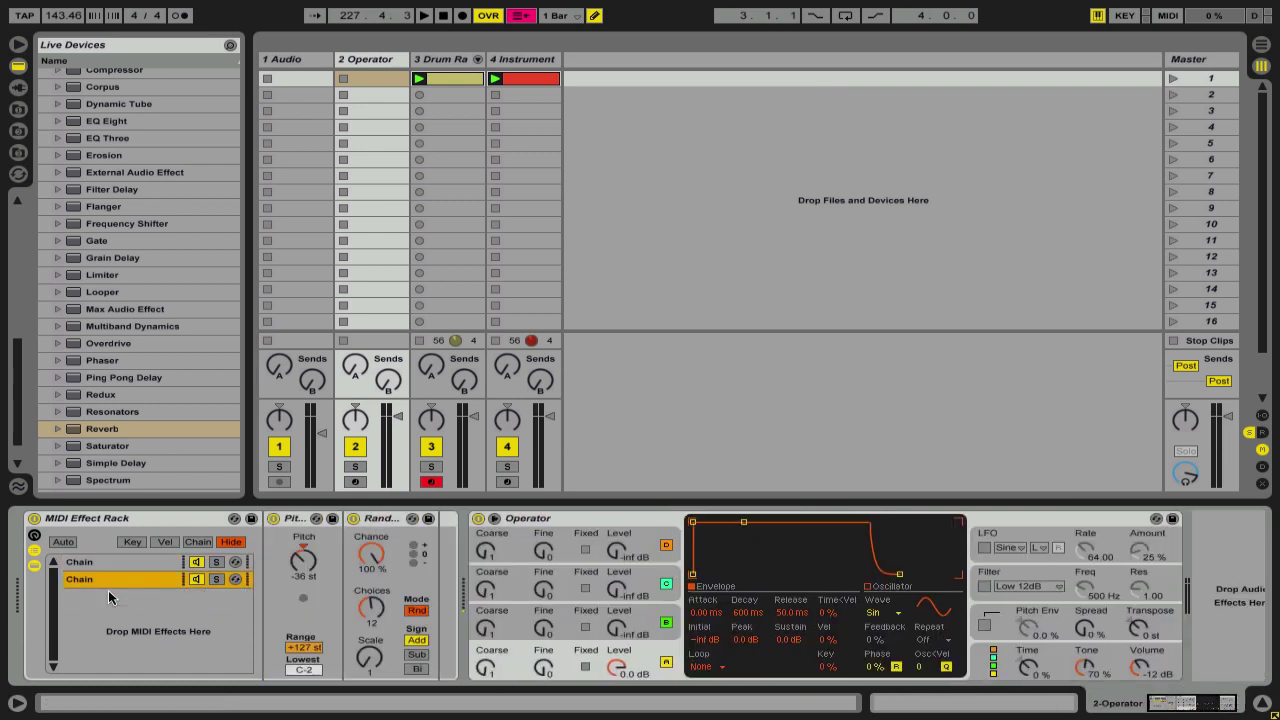
Step: Set the rack's chain select zones to about 0–8 for the first chain and about 8–16 for the second
left_click(198, 542)
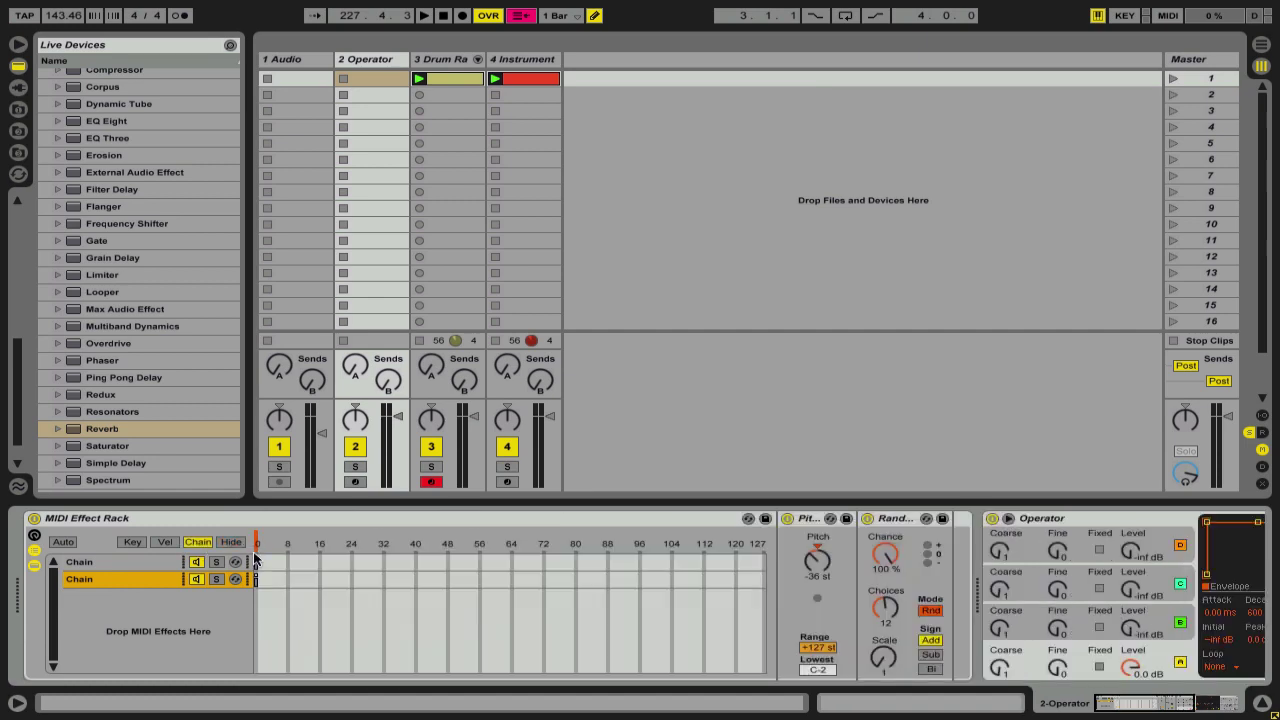
left_click_drag(257, 562, 320, 582)
right_click(301, 581)
left_click(320, 612)
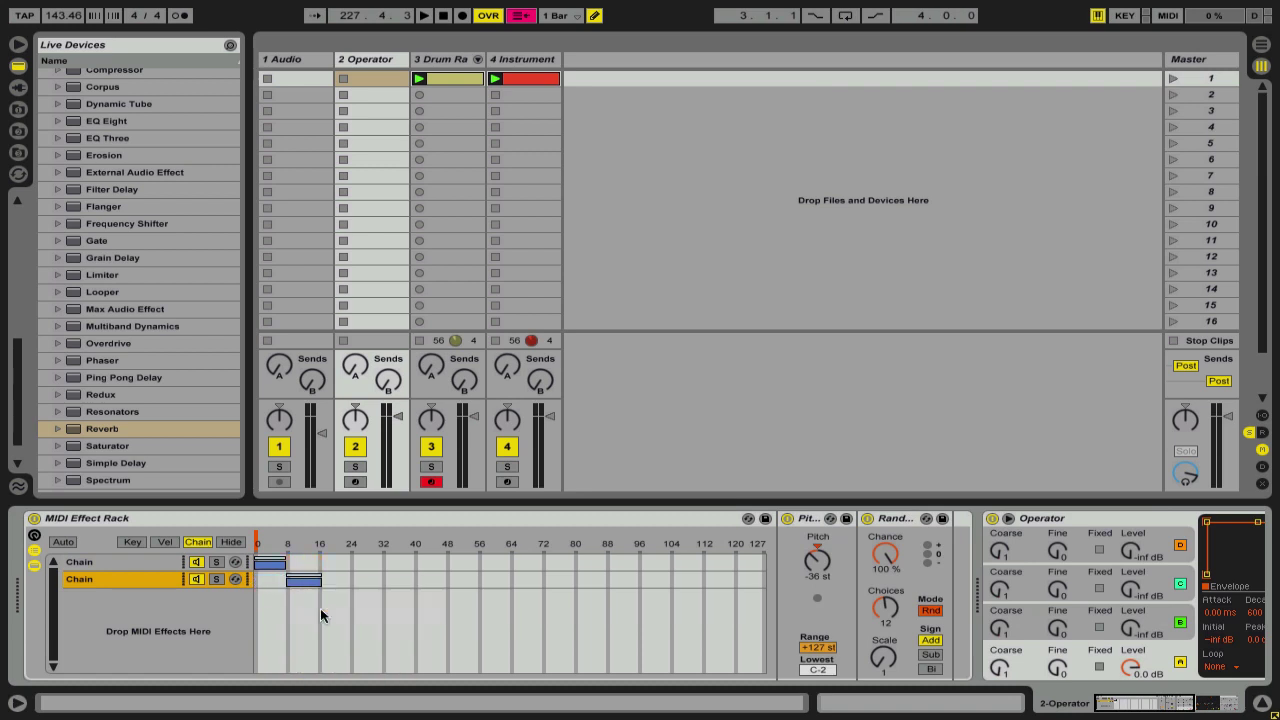
Step: Create a clip in track 2's first slot, enable note preview, widen the grid to 1/2 and draw a one-bar D3 note
double_click(359, 76)
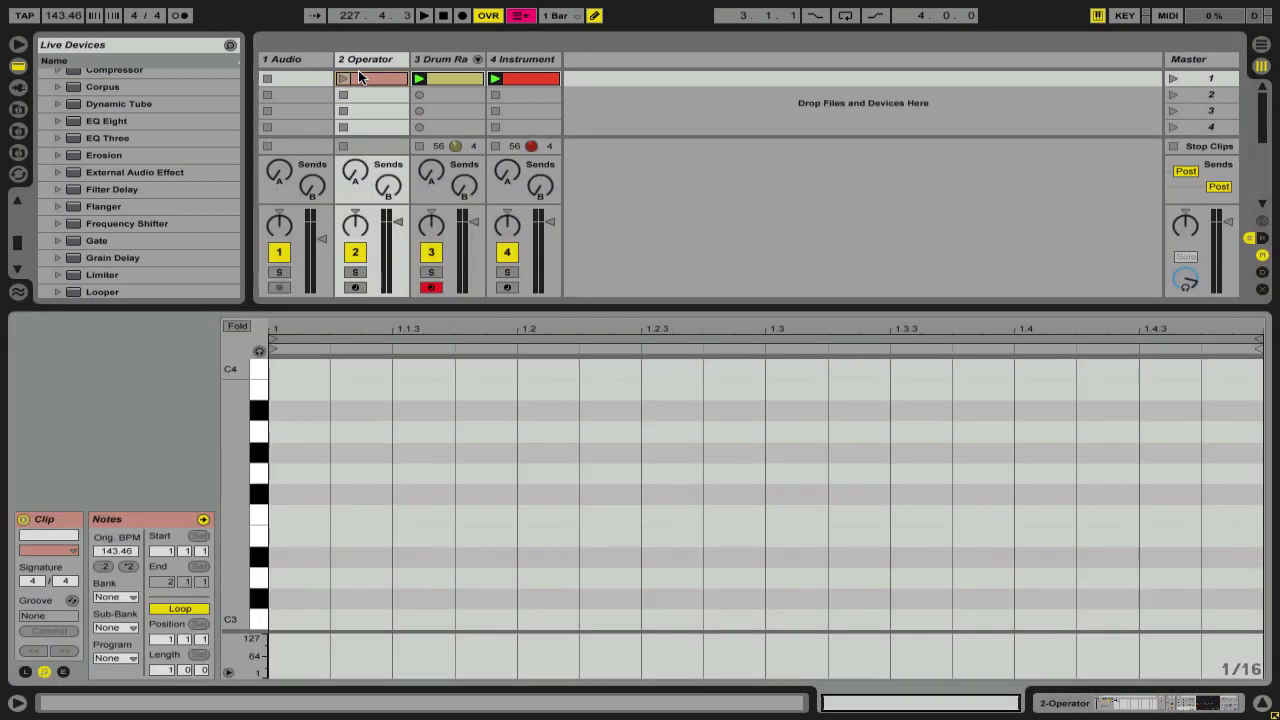
left_click(260, 350)
key("ctrl+2")
key("ctrl+2")
key("ctrl+2")
left_click(380, 578)
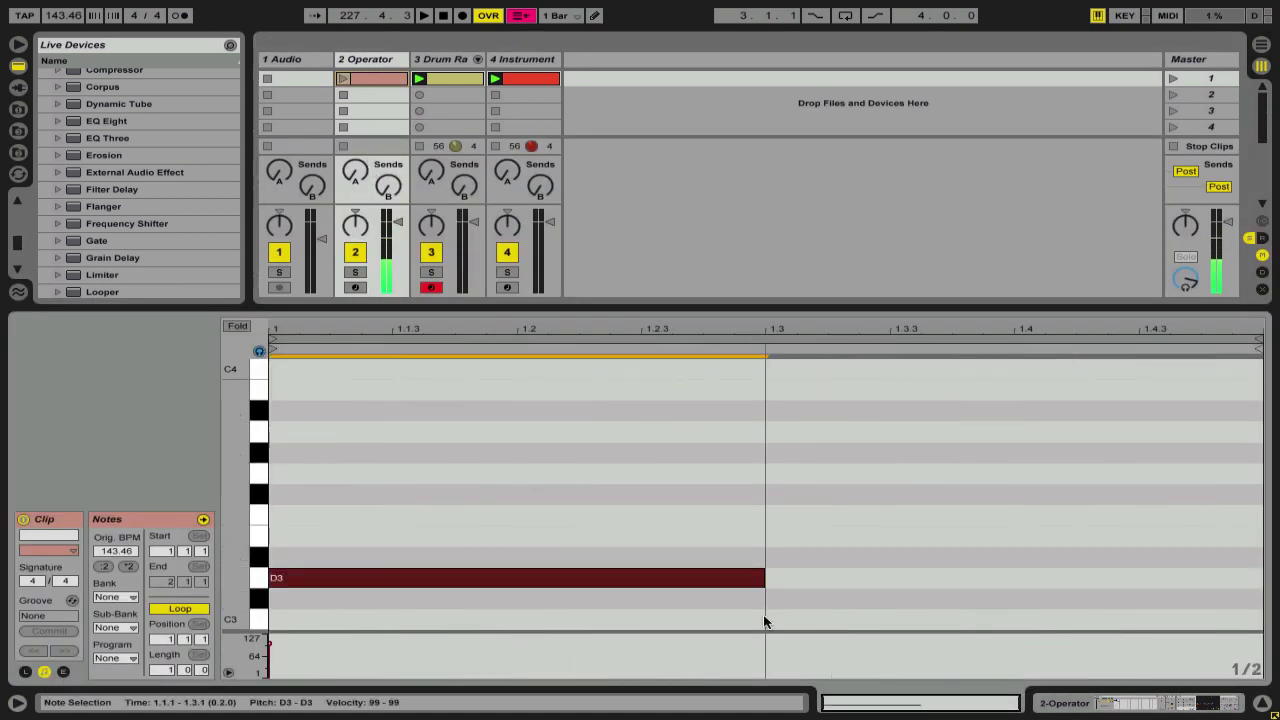
left_click_drag(764, 580, 1262, 580)
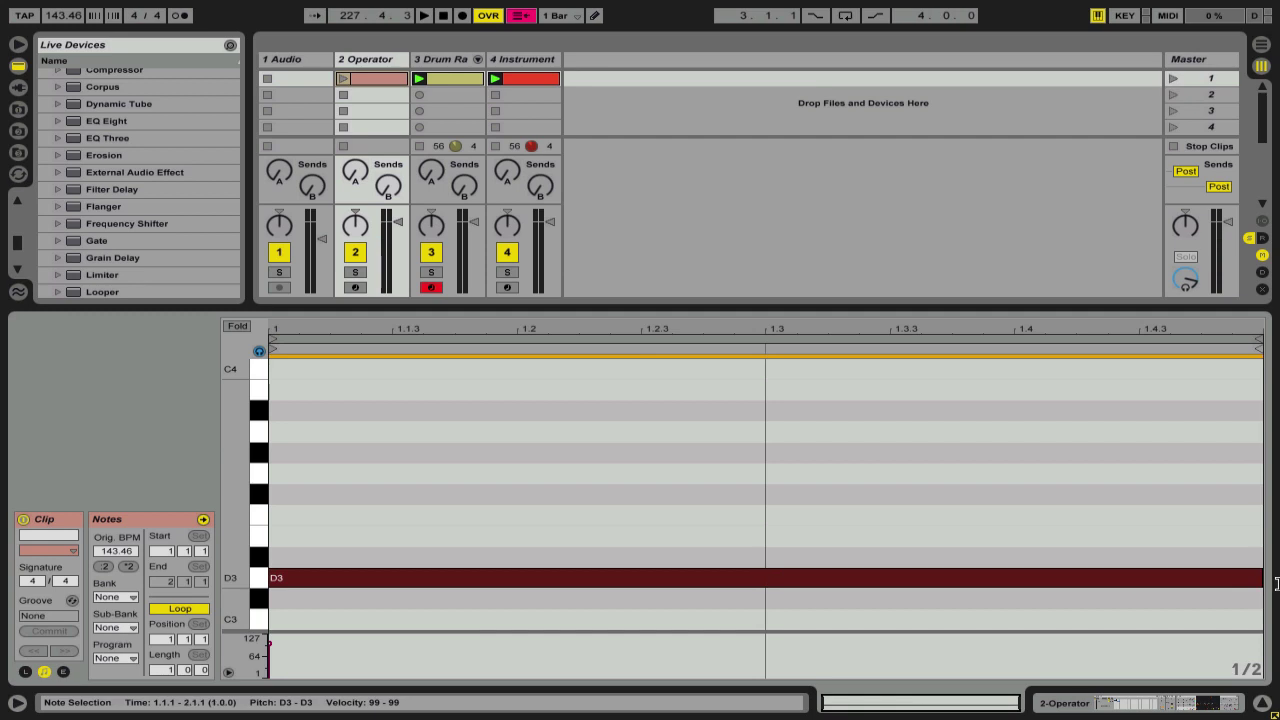
Step: Launch scene 1 and delete the stray clip recorded in the second slot of the Drum Rack track
left_click(1178, 78)
left_click(419, 95)
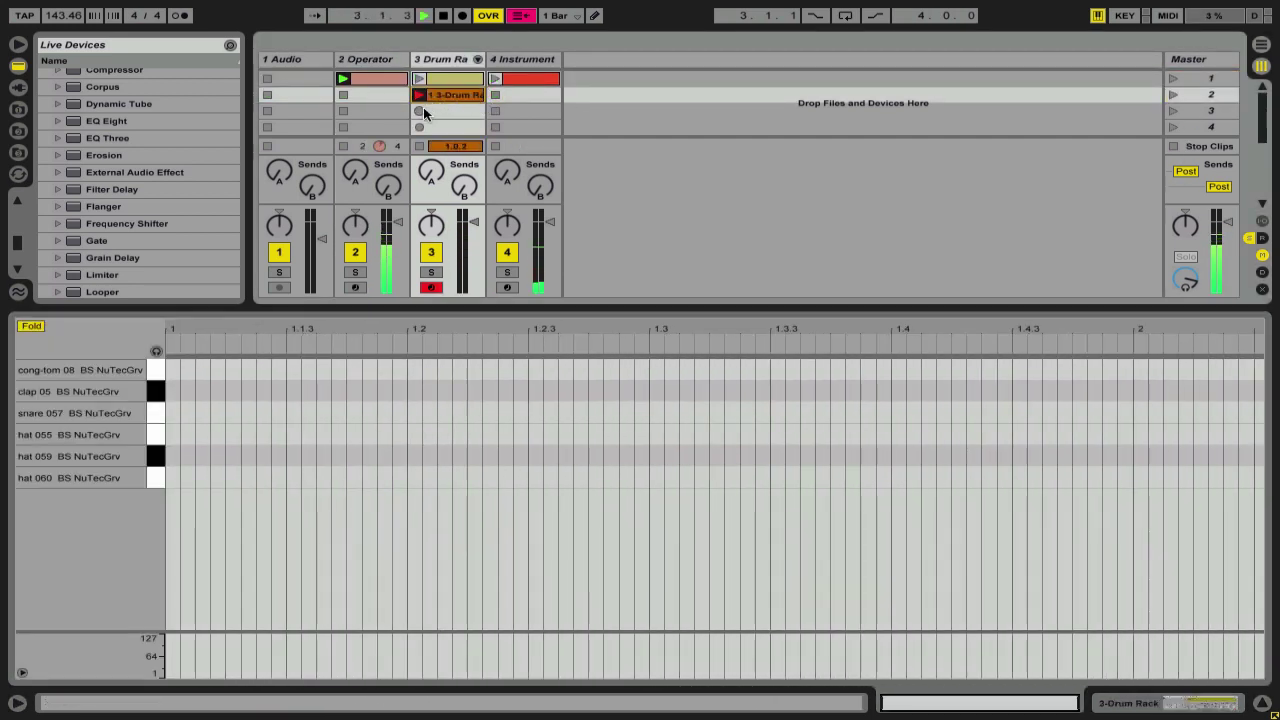
key("Delete")
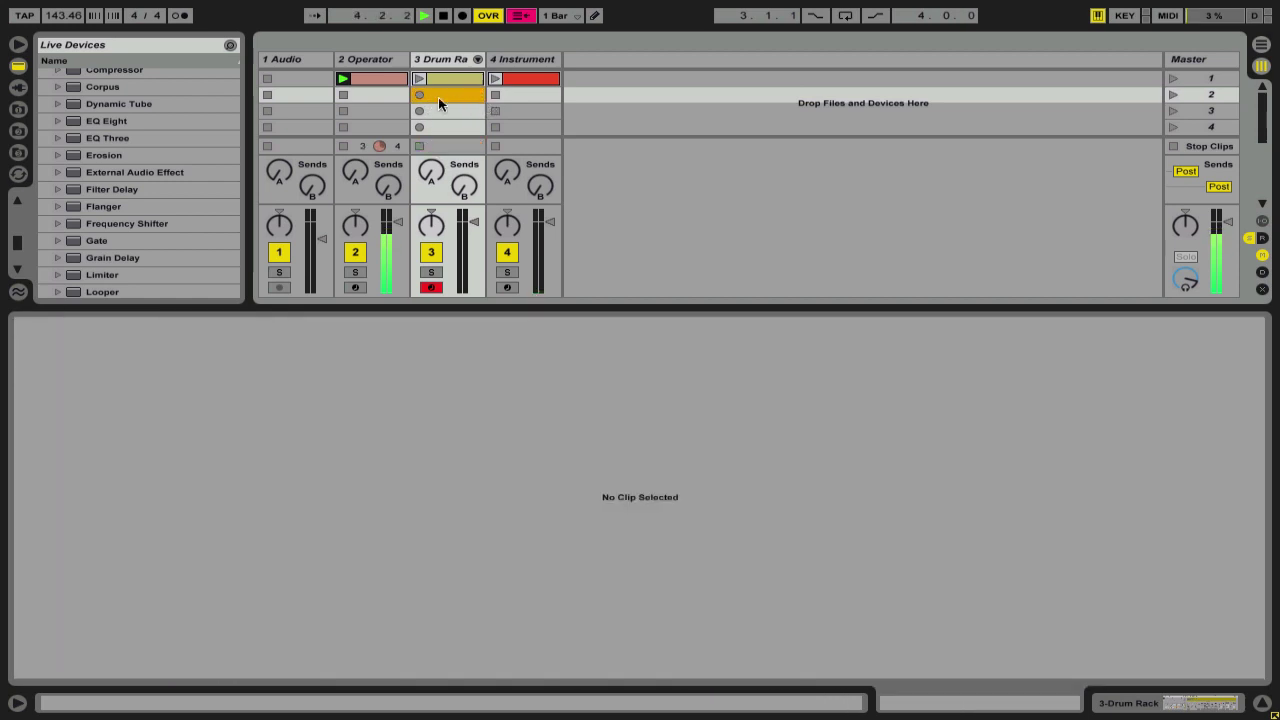
Step: Show track 2's MIDI Effect Rack, compare its two chains and move the chain selector to about 12 to audition the second
double_click(381, 80)
double_click(376, 62)
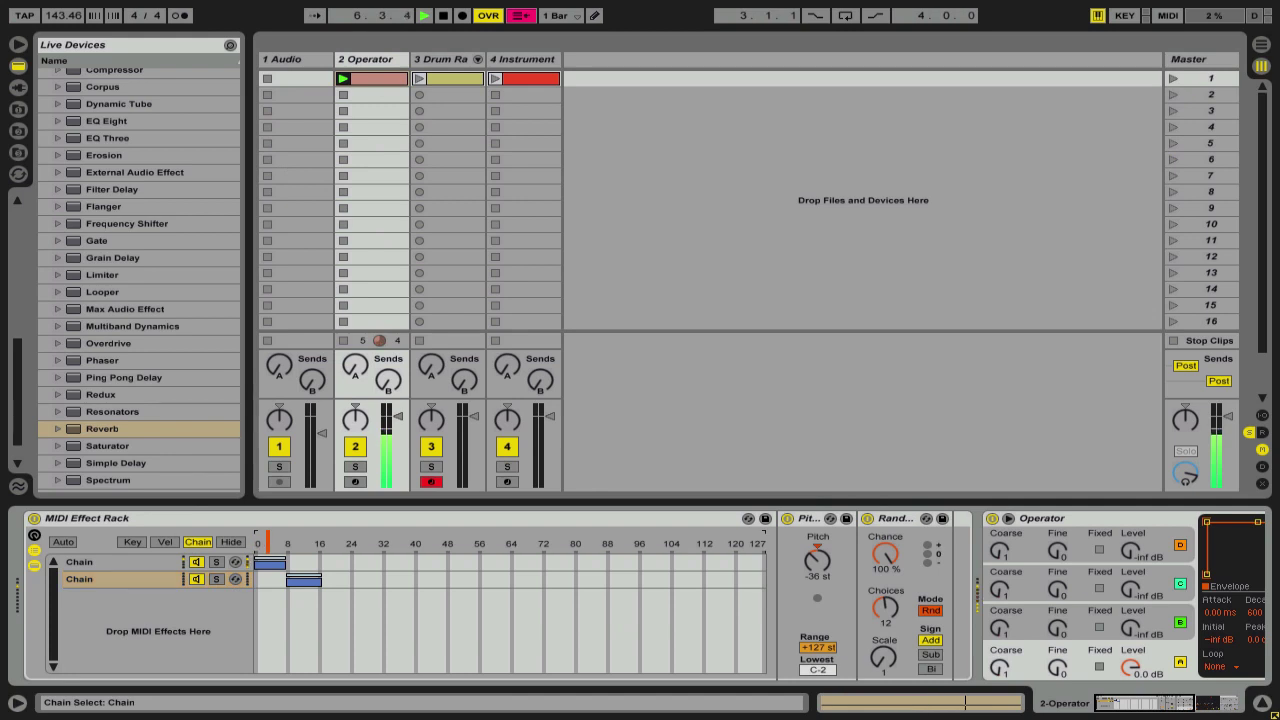
left_click(166, 563)
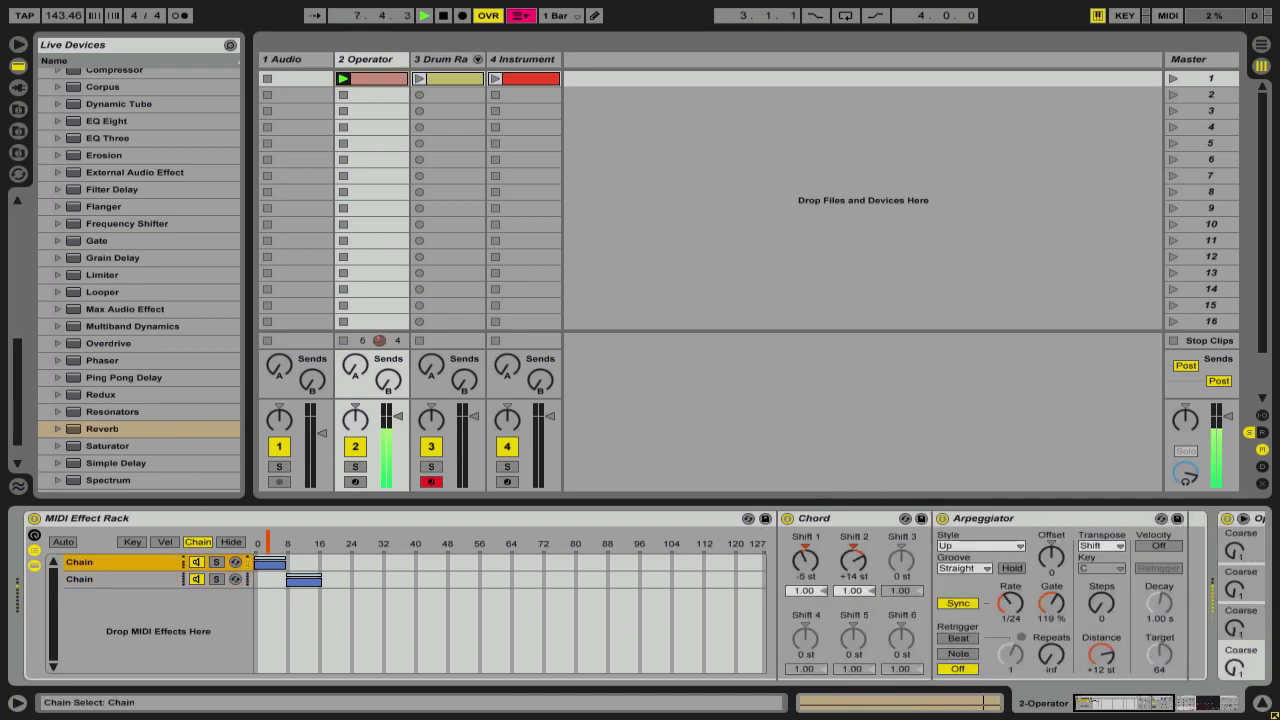
left_click(303, 548)
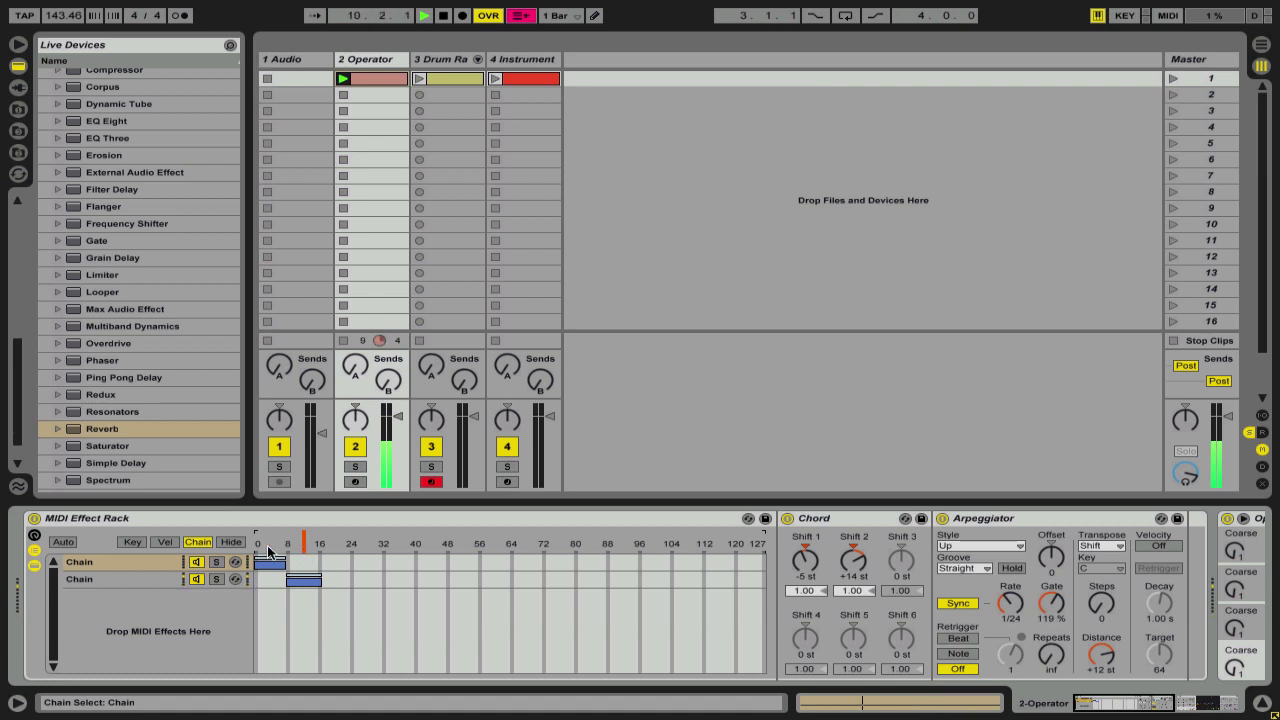
left_click(135, 575)
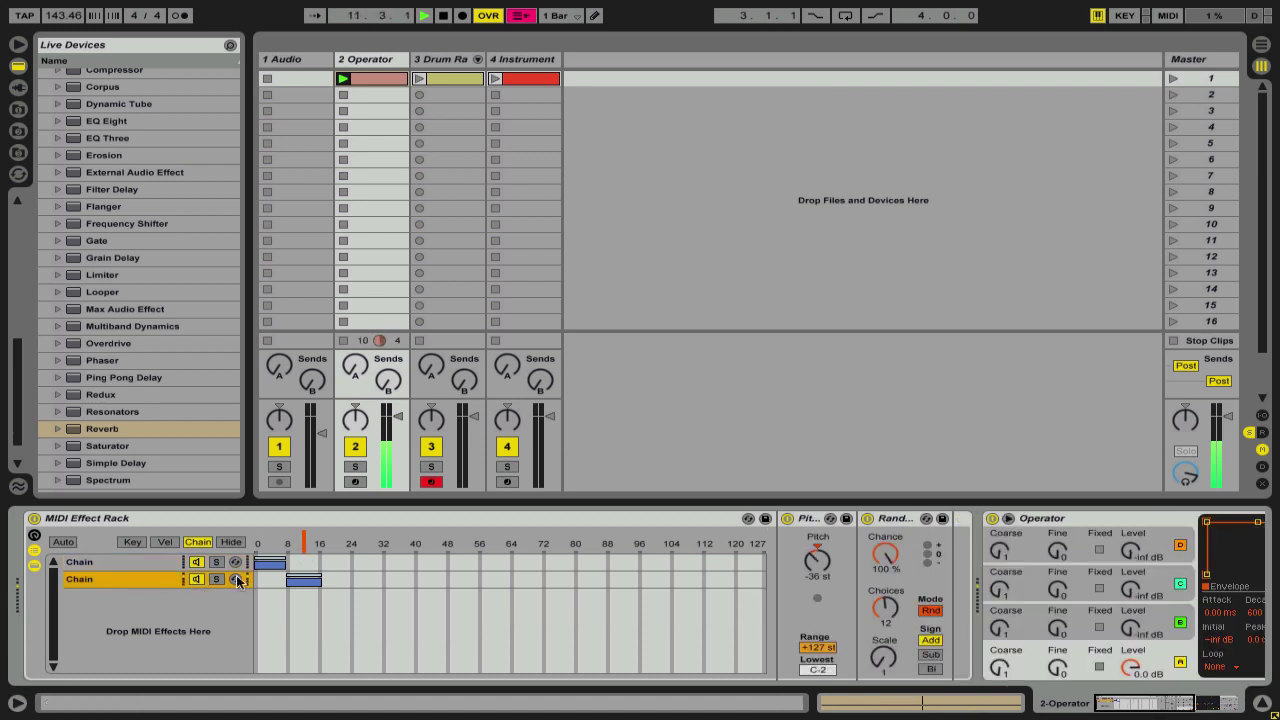
Step: Copy the Arpeggiator from the first chain into the second chain, ahead of the Pitch device
left_click_drag(974, 610, 990, 565)
left_click_drag(534, 572, 745, 572)
left_click(119, 562)
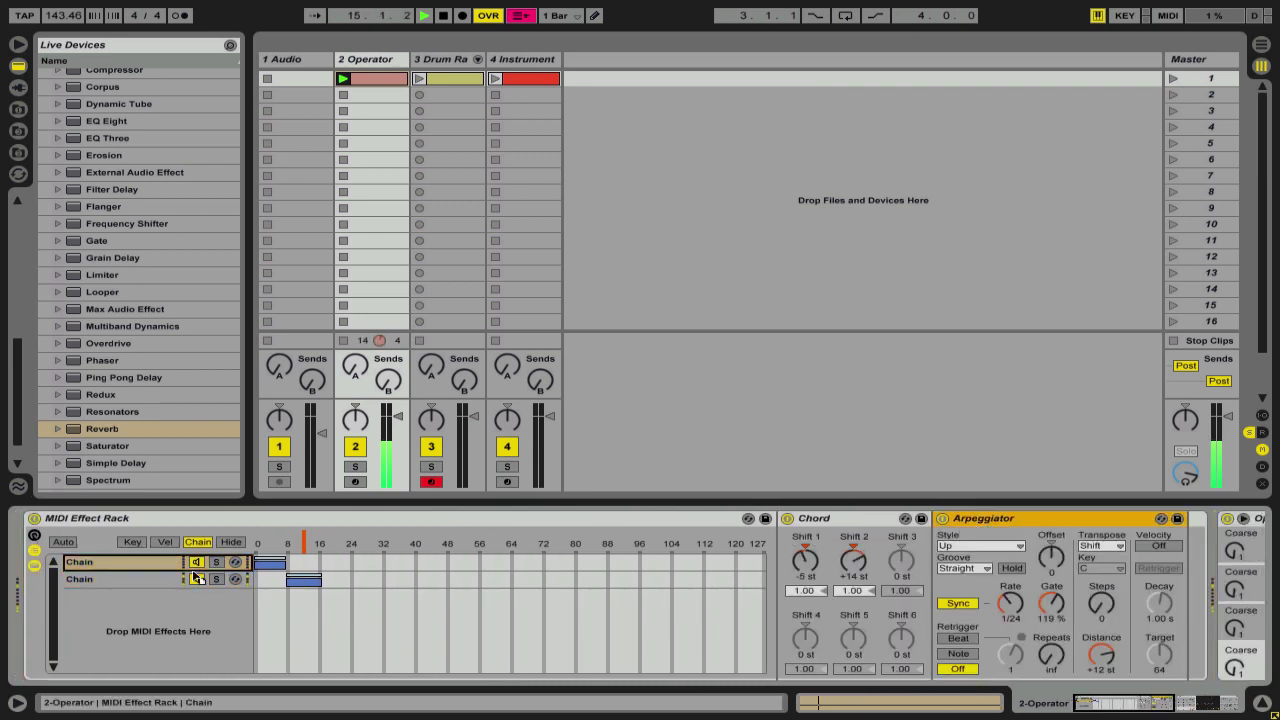
left_click(145, 580)
left_click_drag(141, 580, 812, 563)
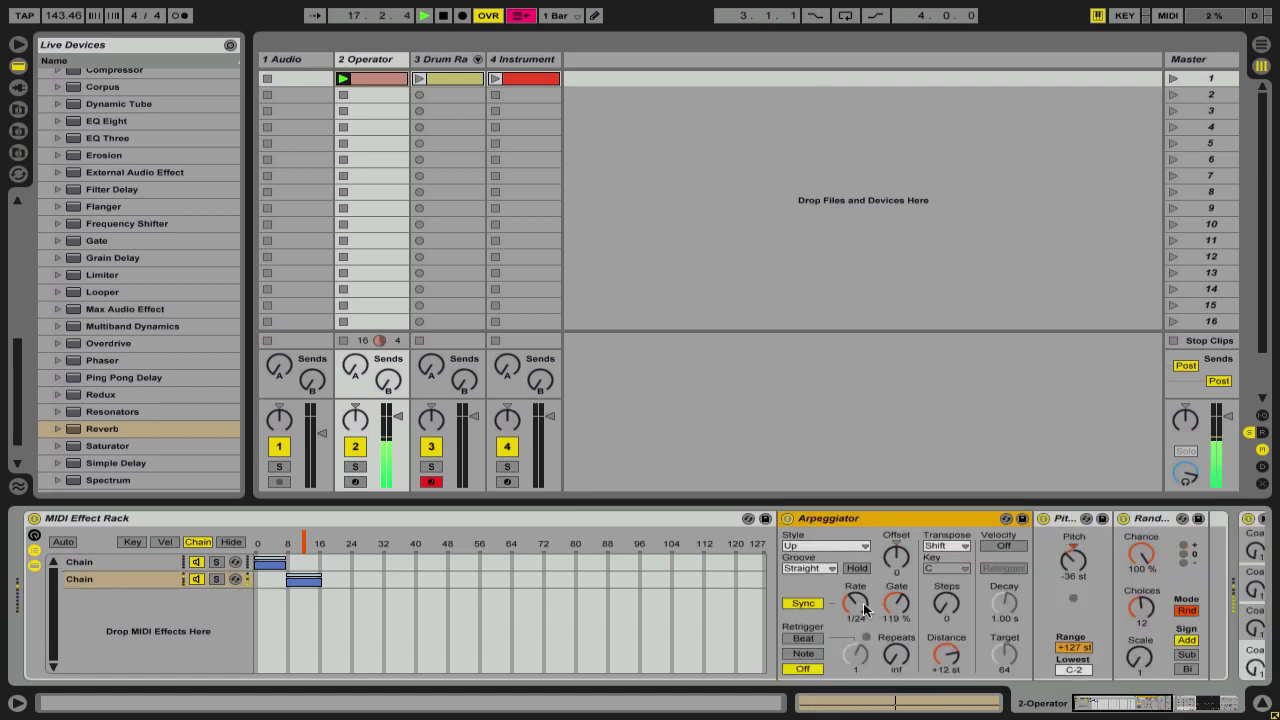
Step: Set the second chain's Arpeggiator to rate 1/12 and gate 75 %, its Pitch to -5 st, and the chain selector to about 4
left_click_drag(865, 610, 865, 598)
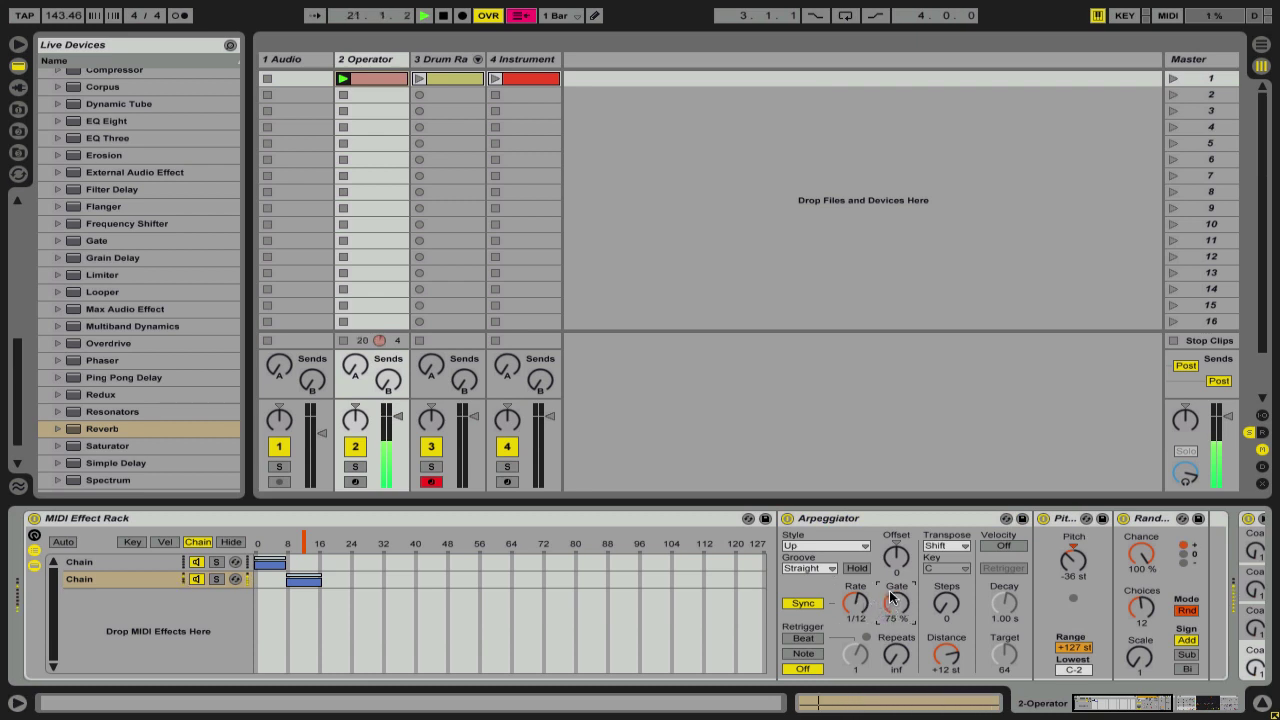
scroll(891, 597, "right", 5)
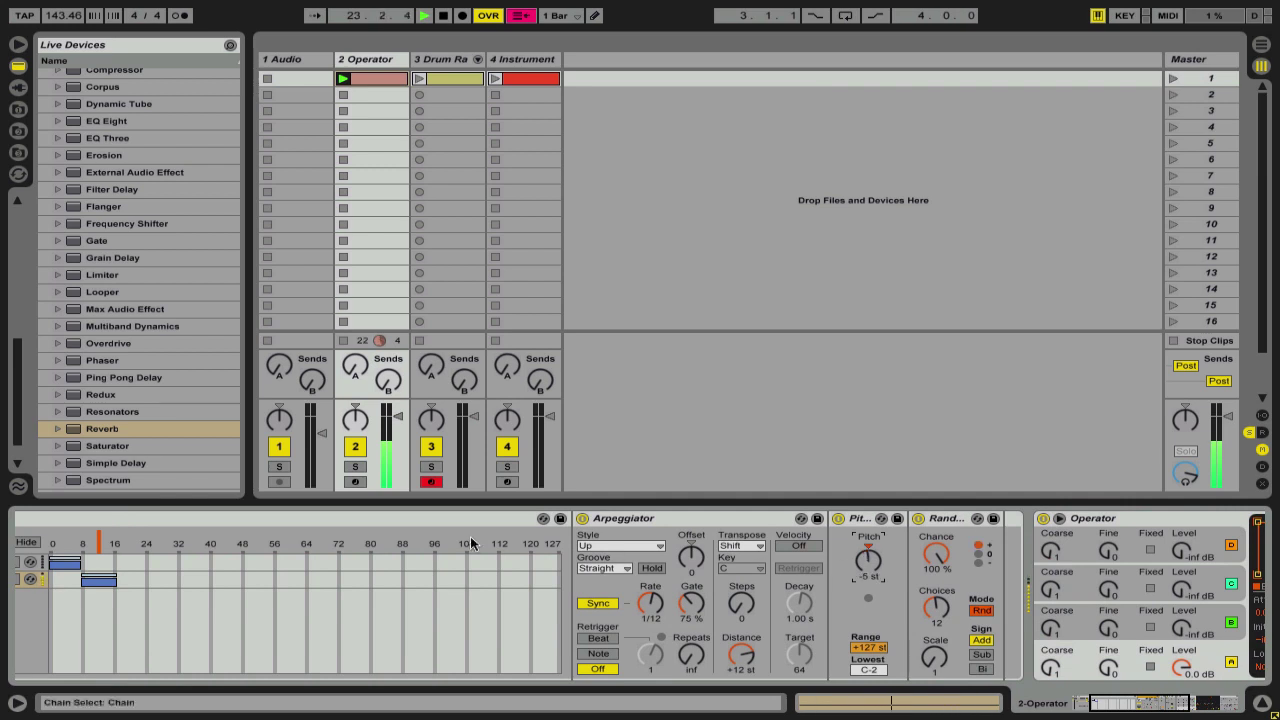
scroll(470, 536, "left", 5)
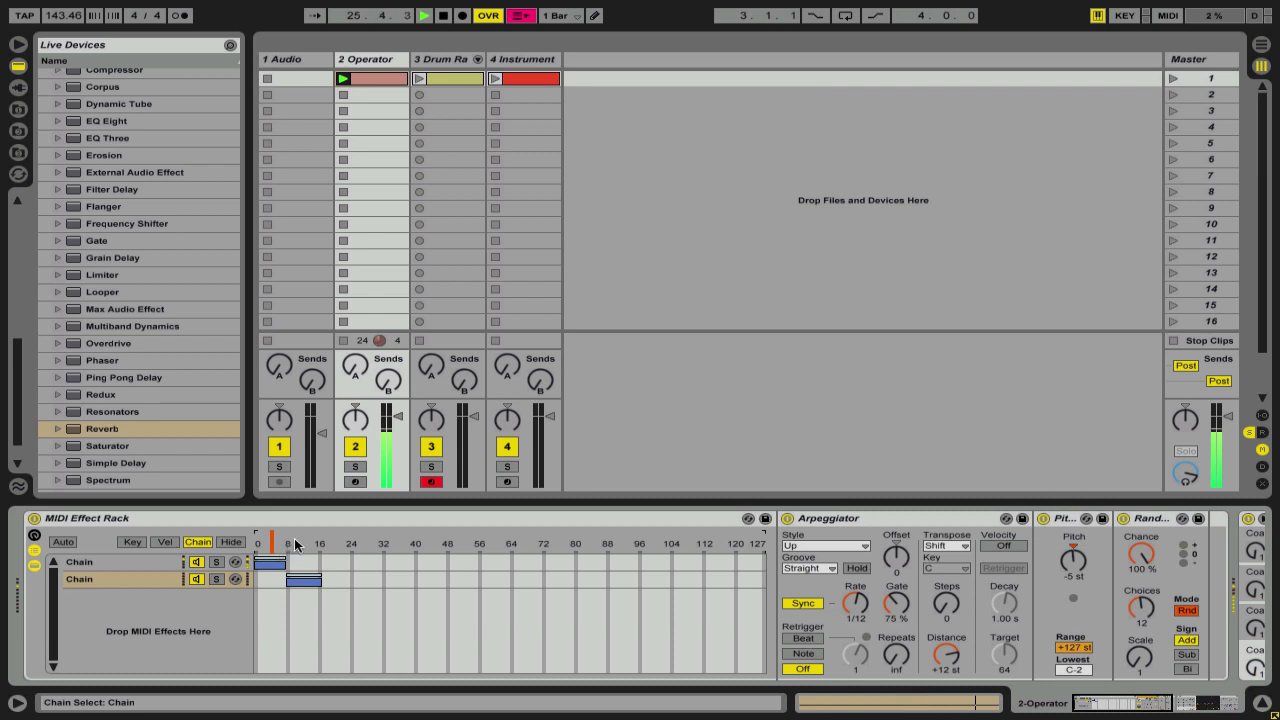
Step: Duplicate the D3 note in track 2's clip to extend the loop to two bars
double_click(361, 78)
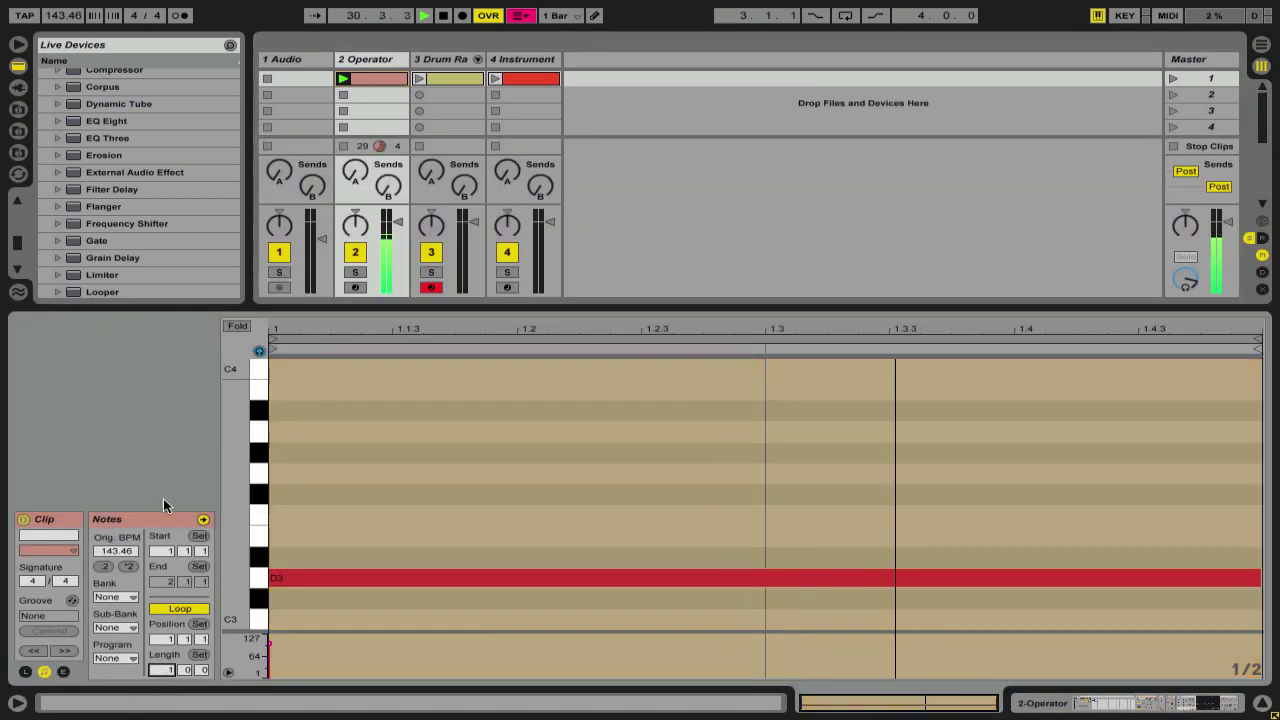
left_click(625, 580)
key("ctrl+d")
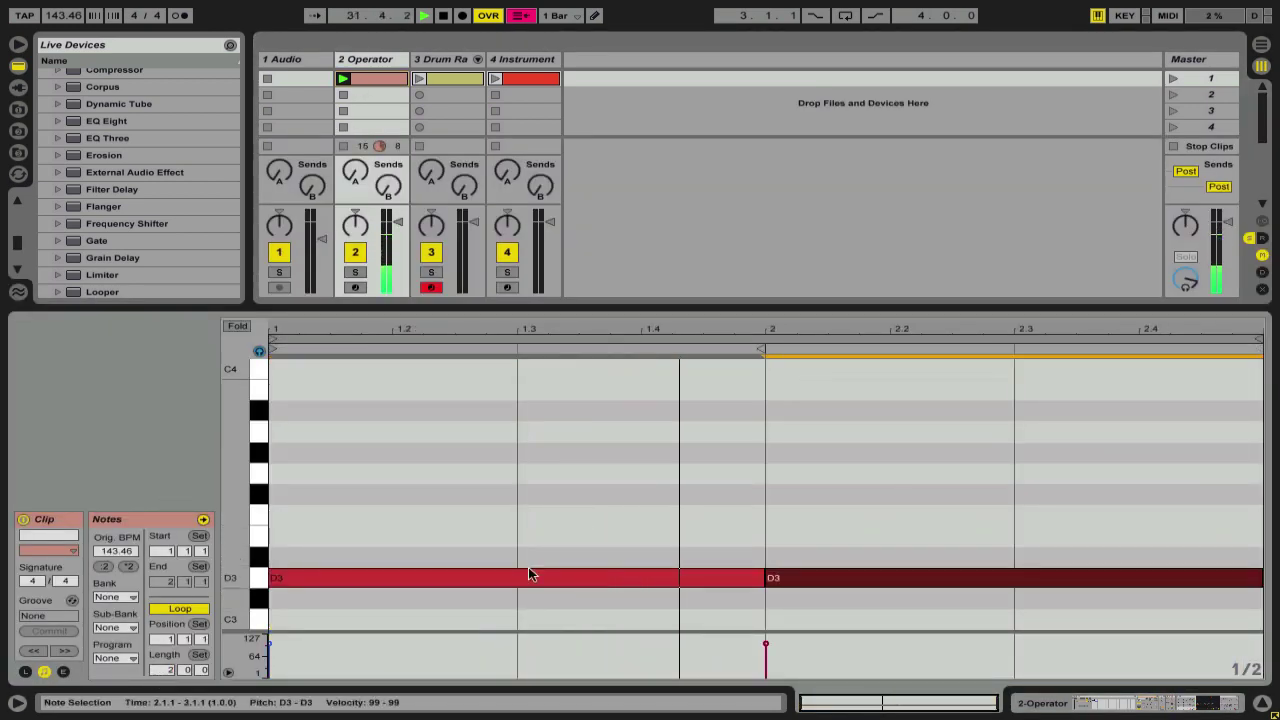
Step: Show the clip's modulation envelope for the MIDI Effect Rack's chain selector
left_click(63, 671)
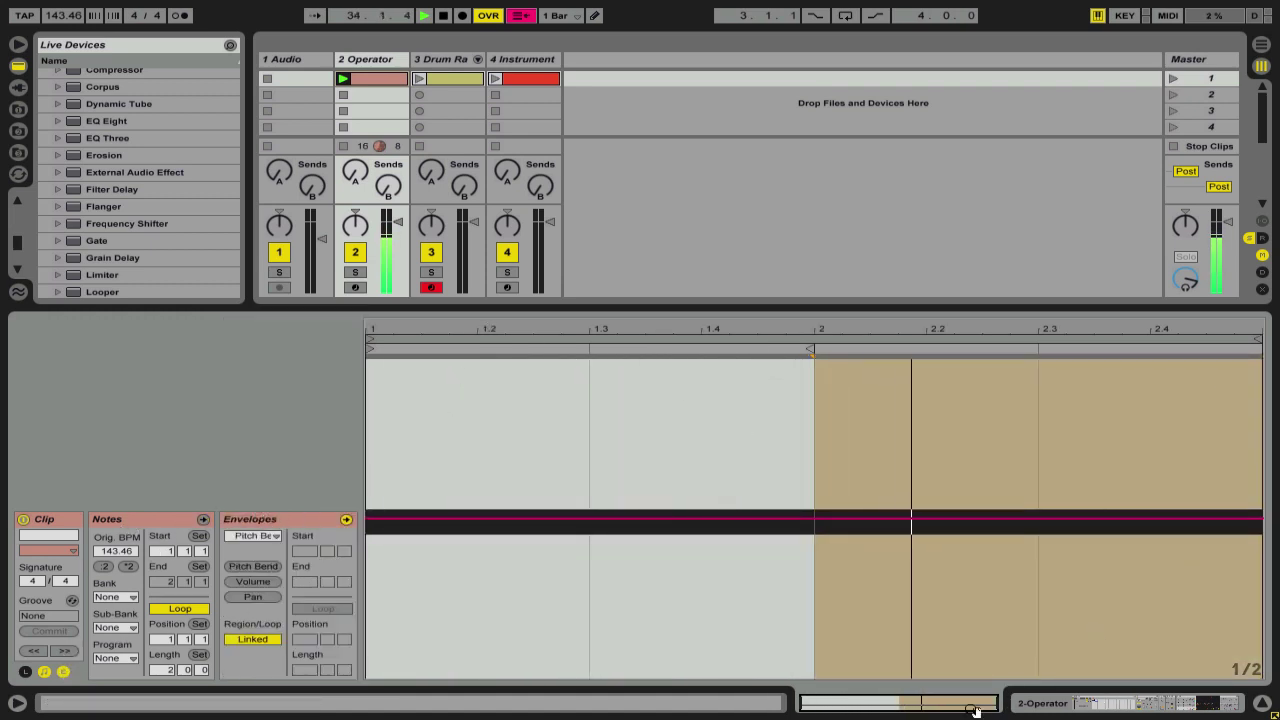
key("shift+Tab")
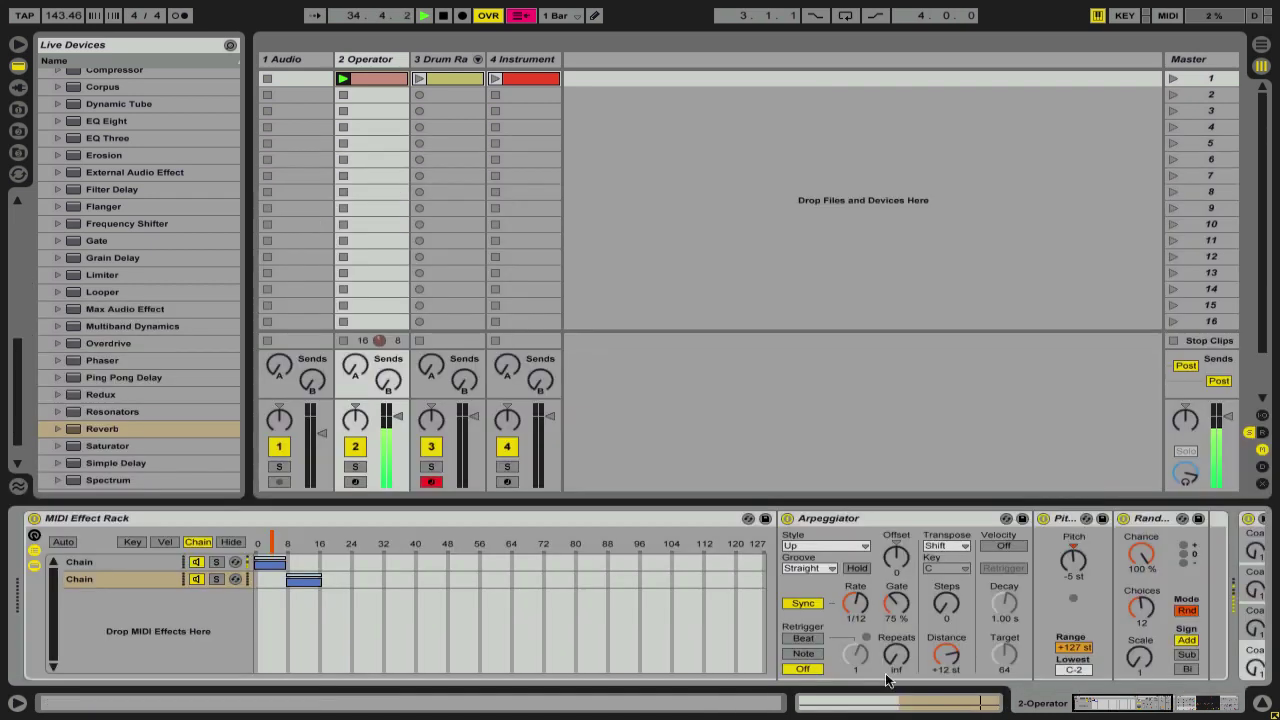
right_click(267, 549)
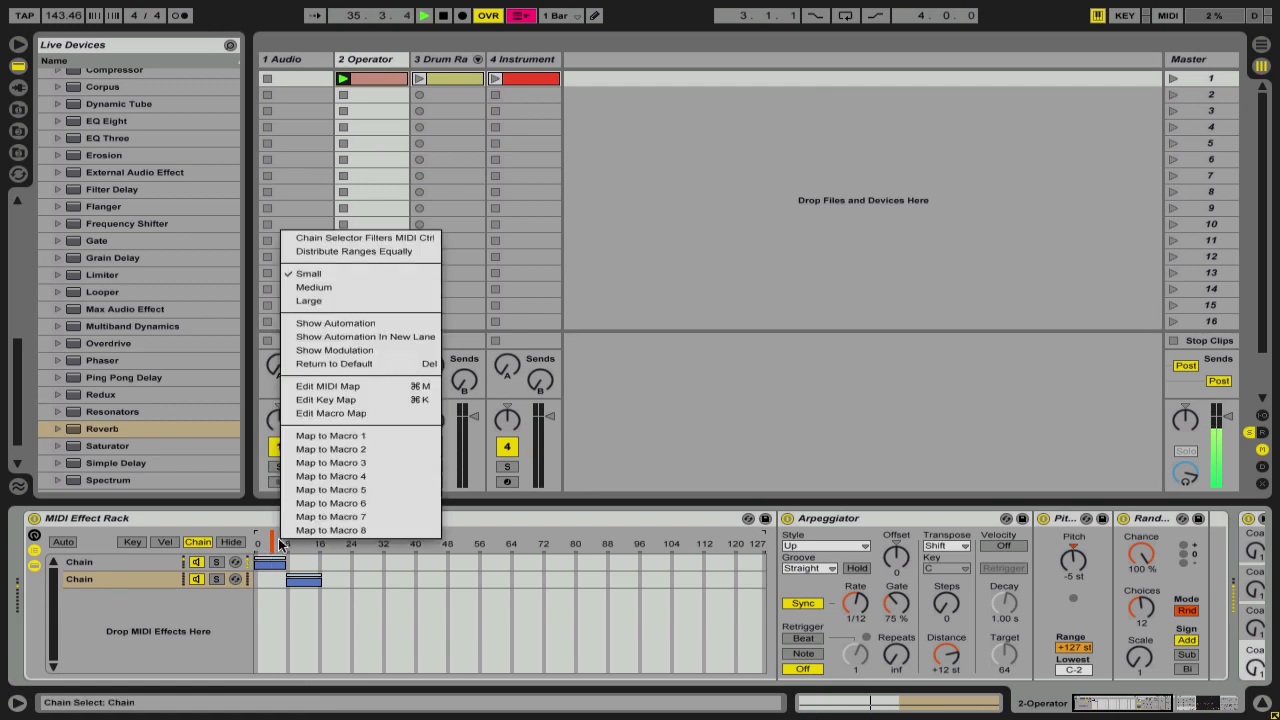
left_click(341, 337)
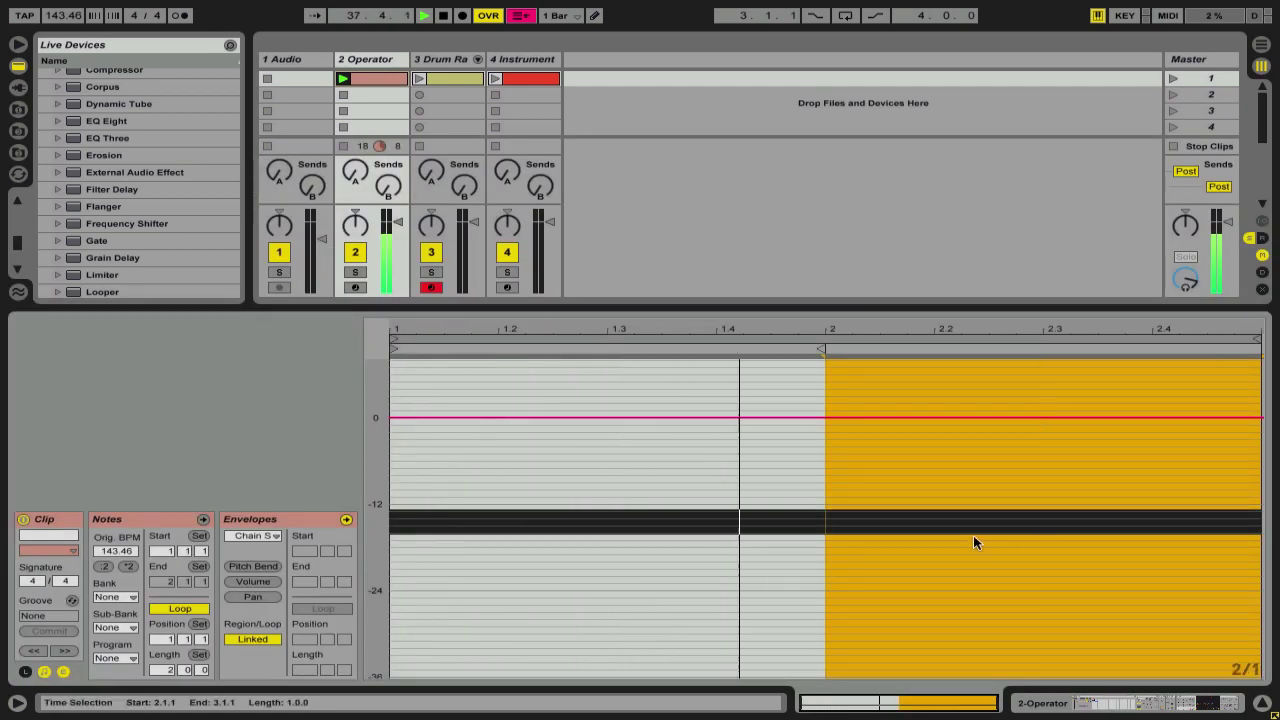
Step: Try drawing negative chain selector modulation, starting at about -15, across the clip's second bar
key("b")
left_click(966, 522)
key("b")
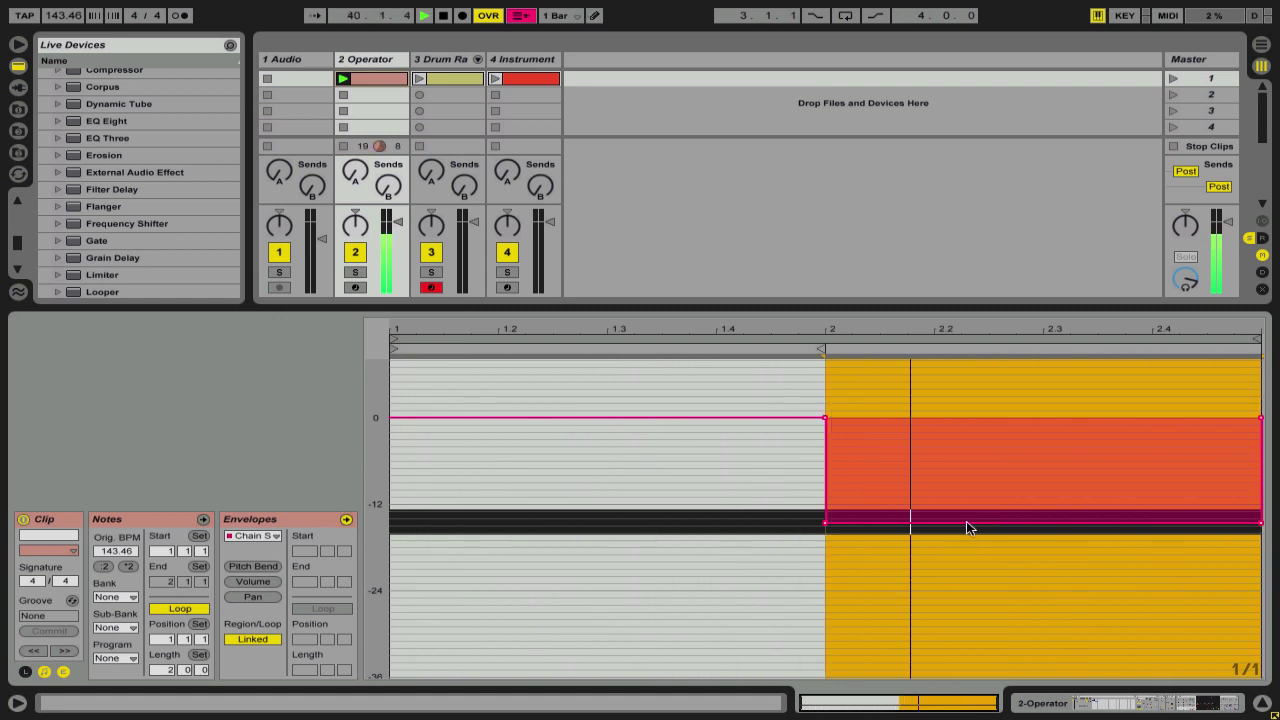
key("b")
left_click(1002, 602)
key("b")
Step: Draw the chain selector's modulation at about +9 across the whole second bar of the clip
scroll(898, 450, "up", 5)
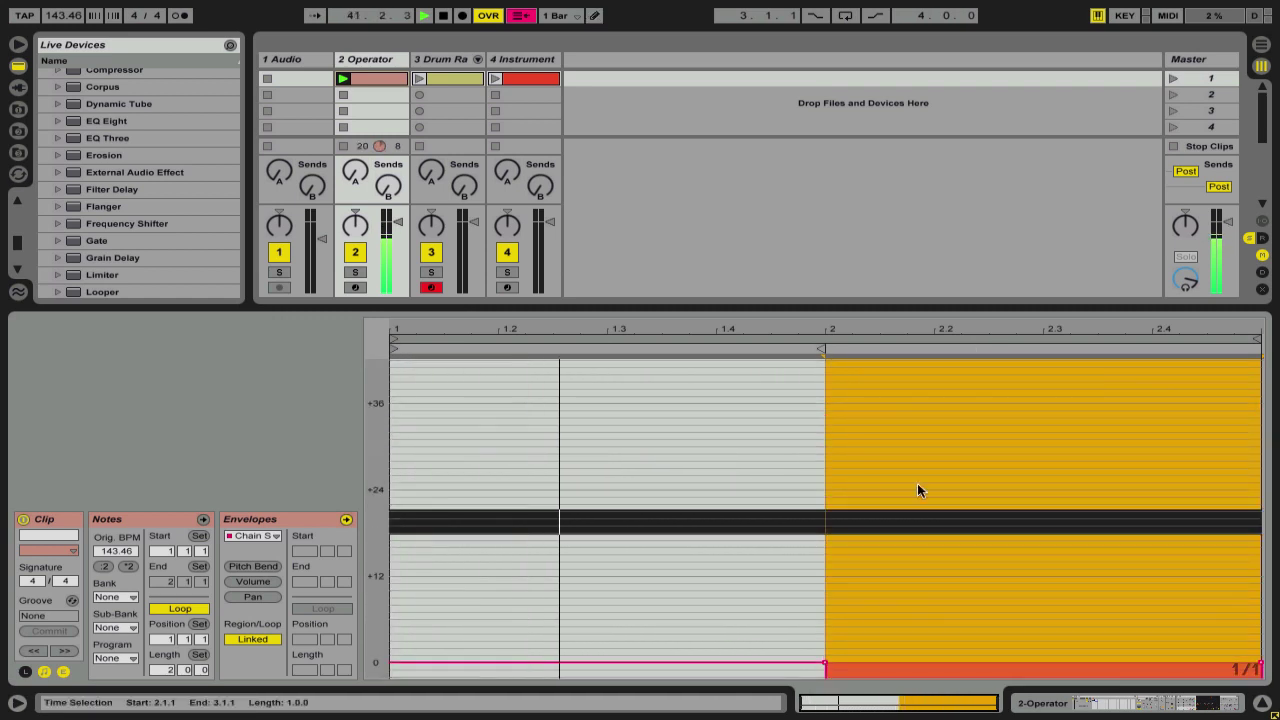
mouse_move(917, 490)
left_mouse_down()
mouse_move(917, 394)
mouse_move(908, 484)
left_mouse_up()
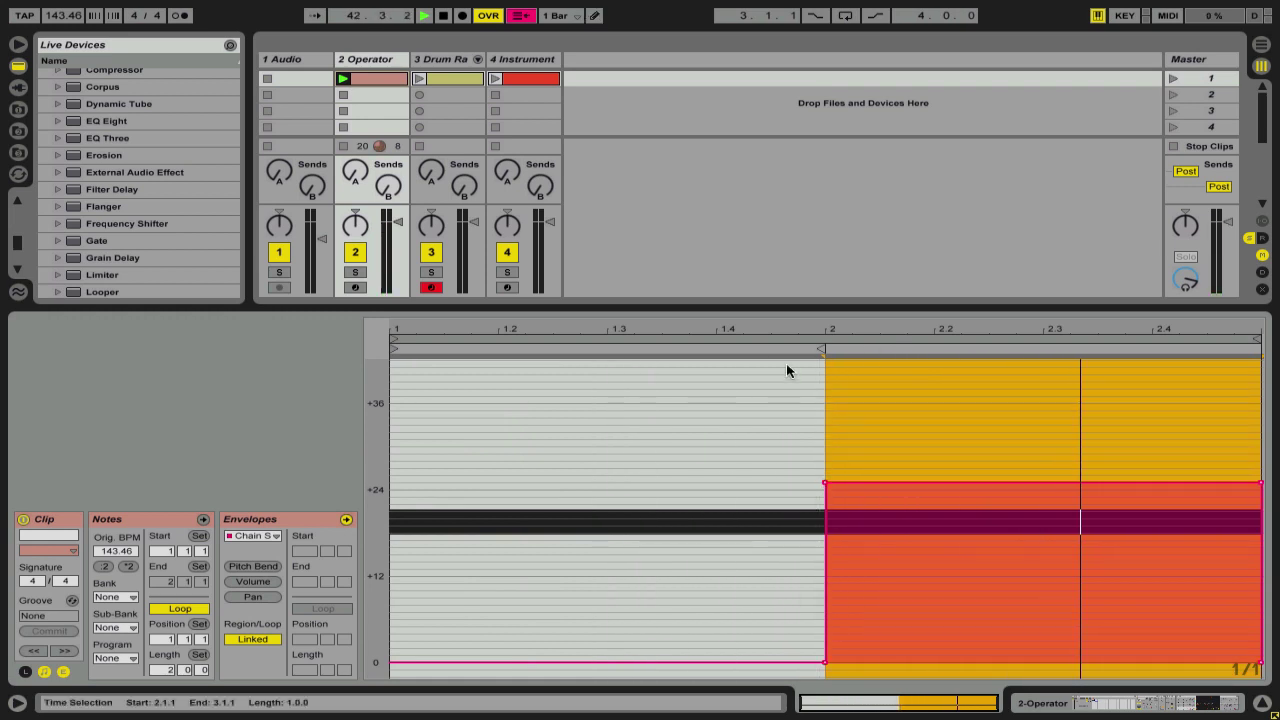
key("b")
left_click(896, 536)
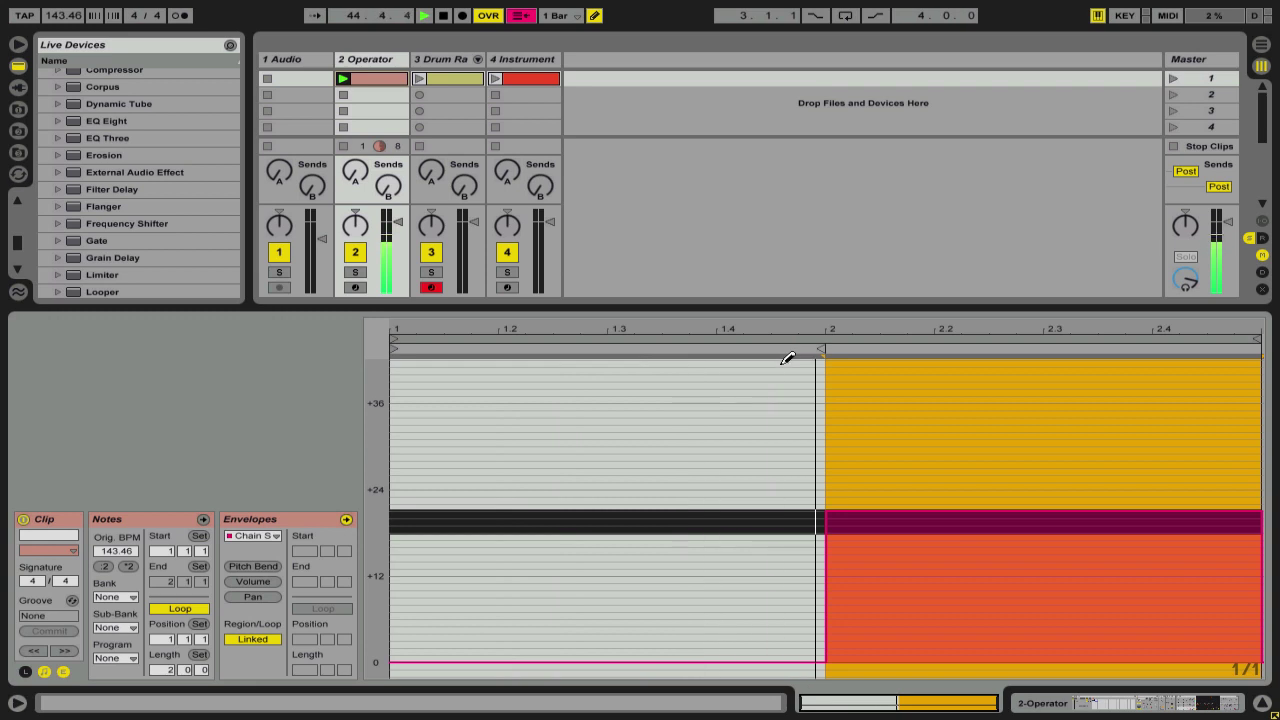
left_click(949, 596)
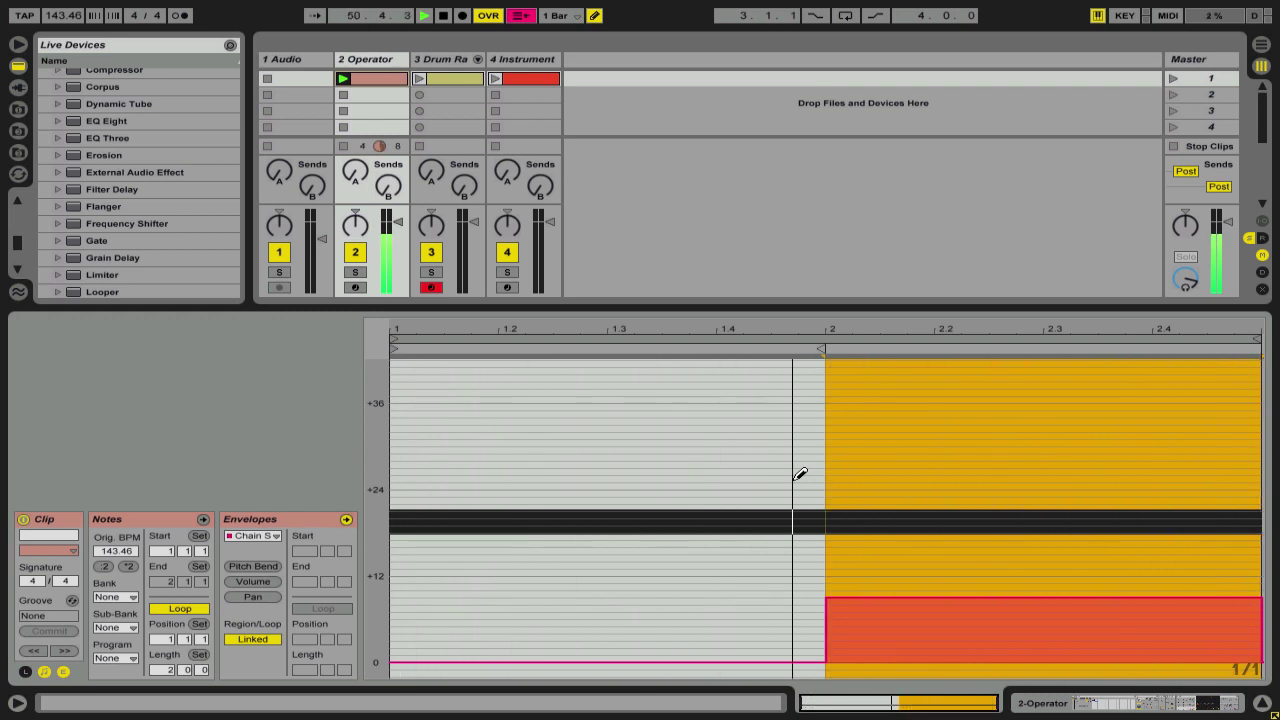
key("b")
Step: Play scene 1, set the first MIDI chain's Arpeggiator to rate 1/16 and gate 59 %, and stop playback
left_click(1176, 79)
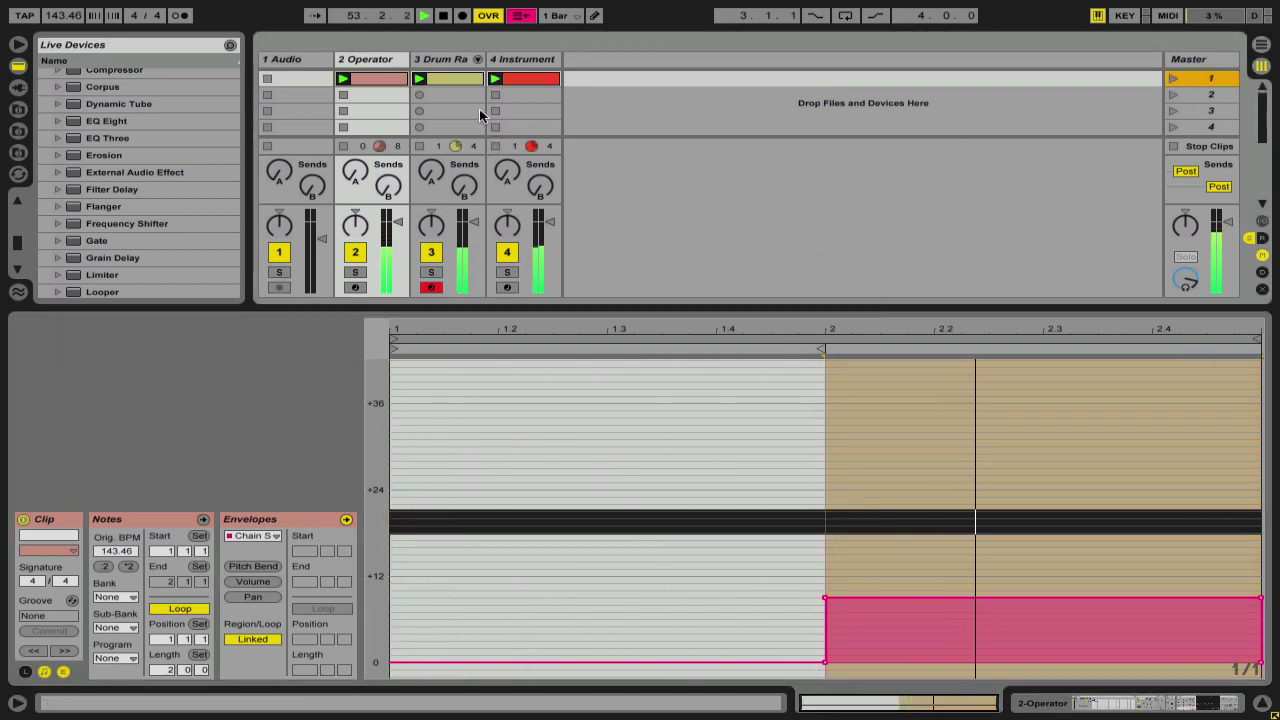
left_click(453, 62)
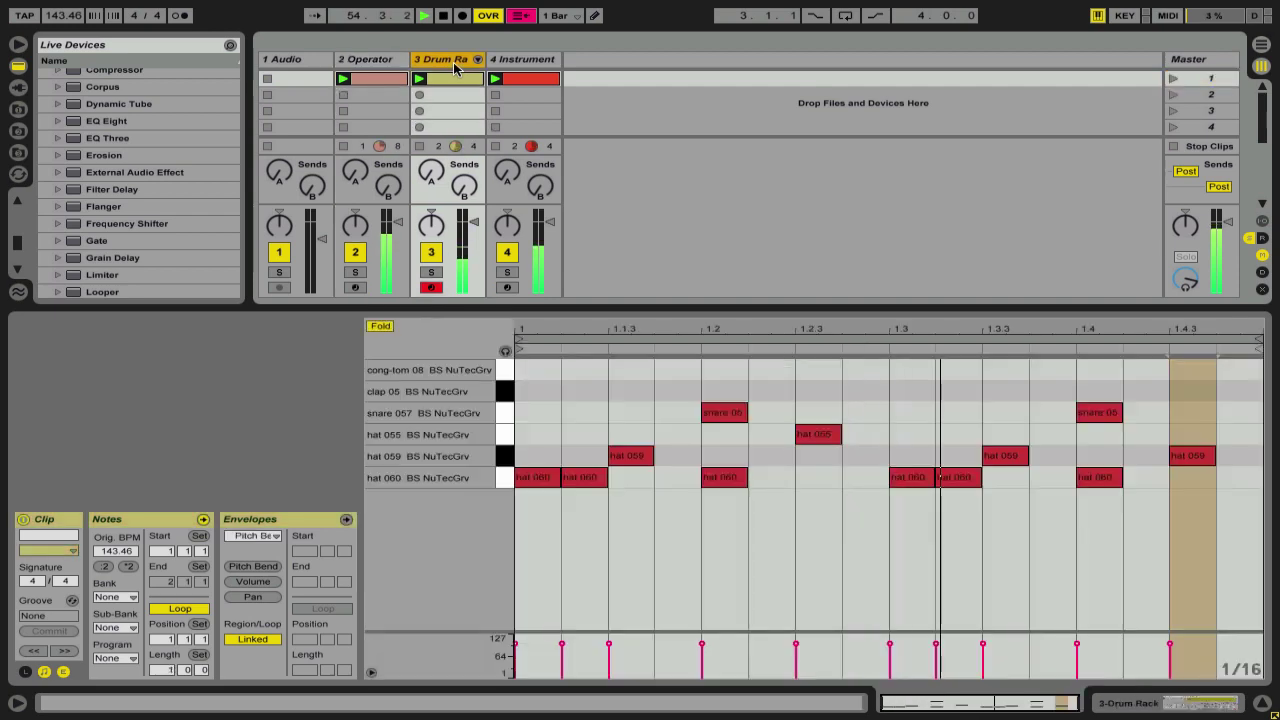
double_click(340, 60)
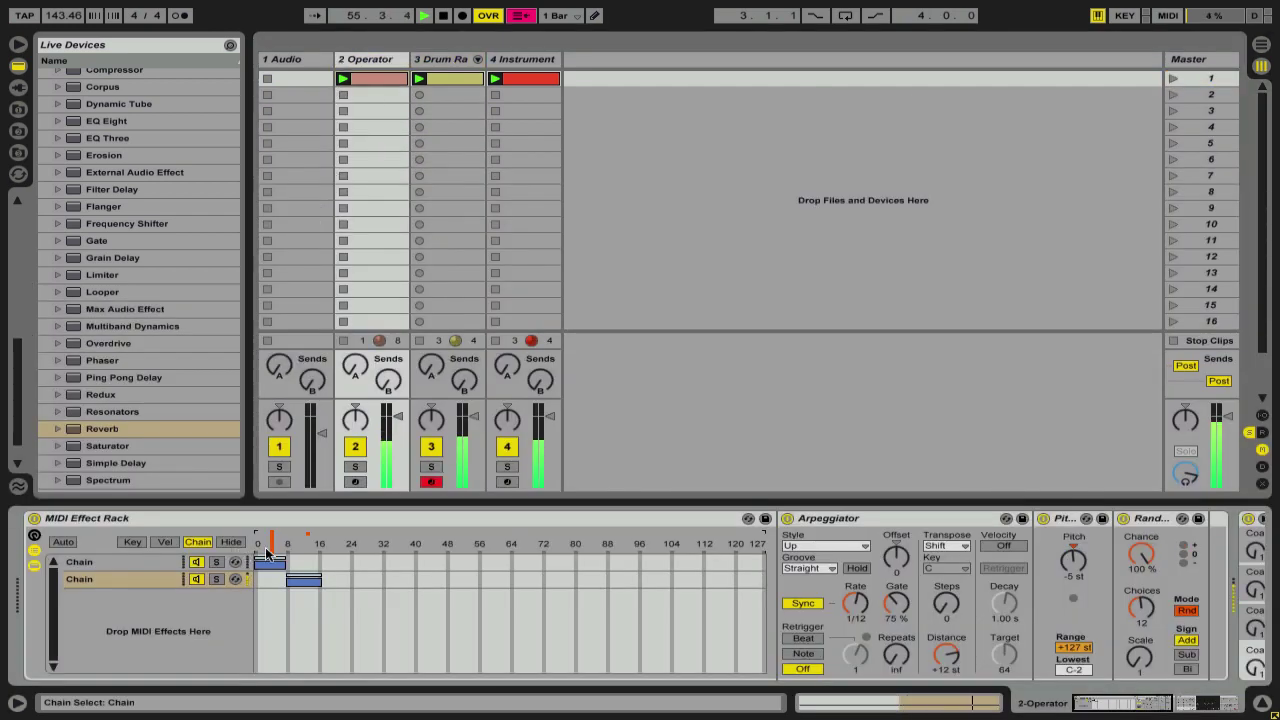
left_click(161, 562)
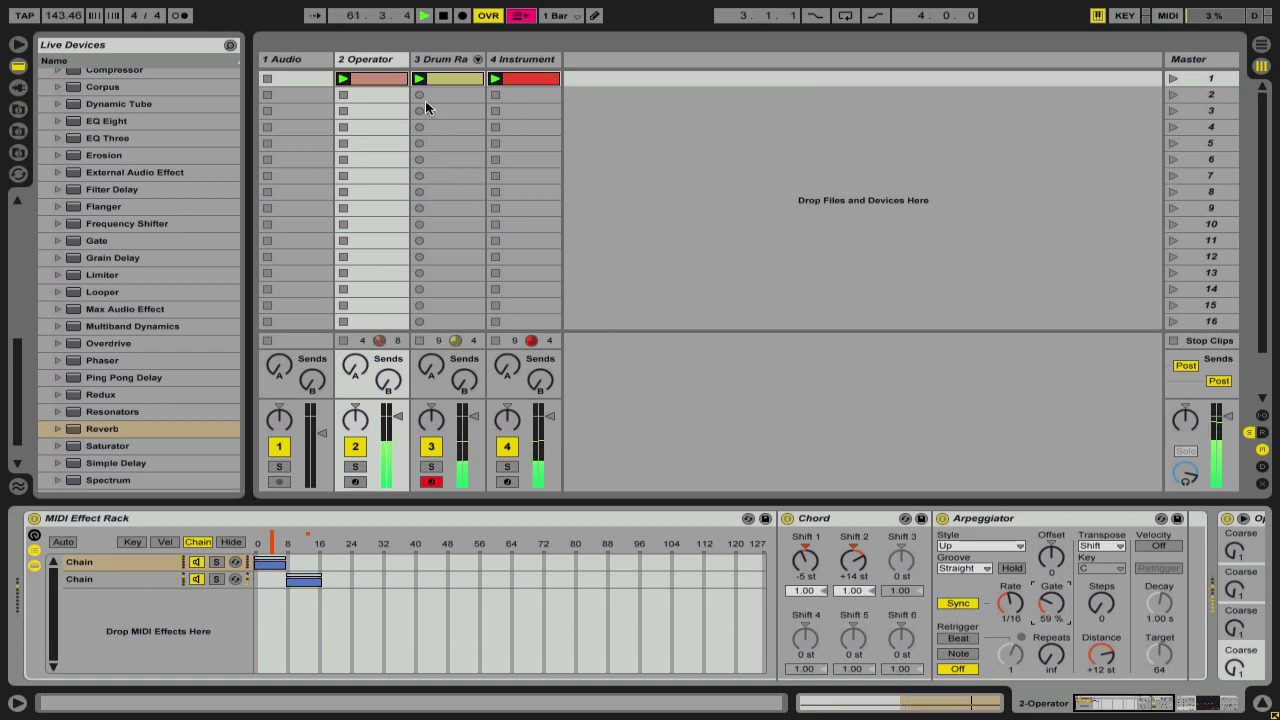
key("space")
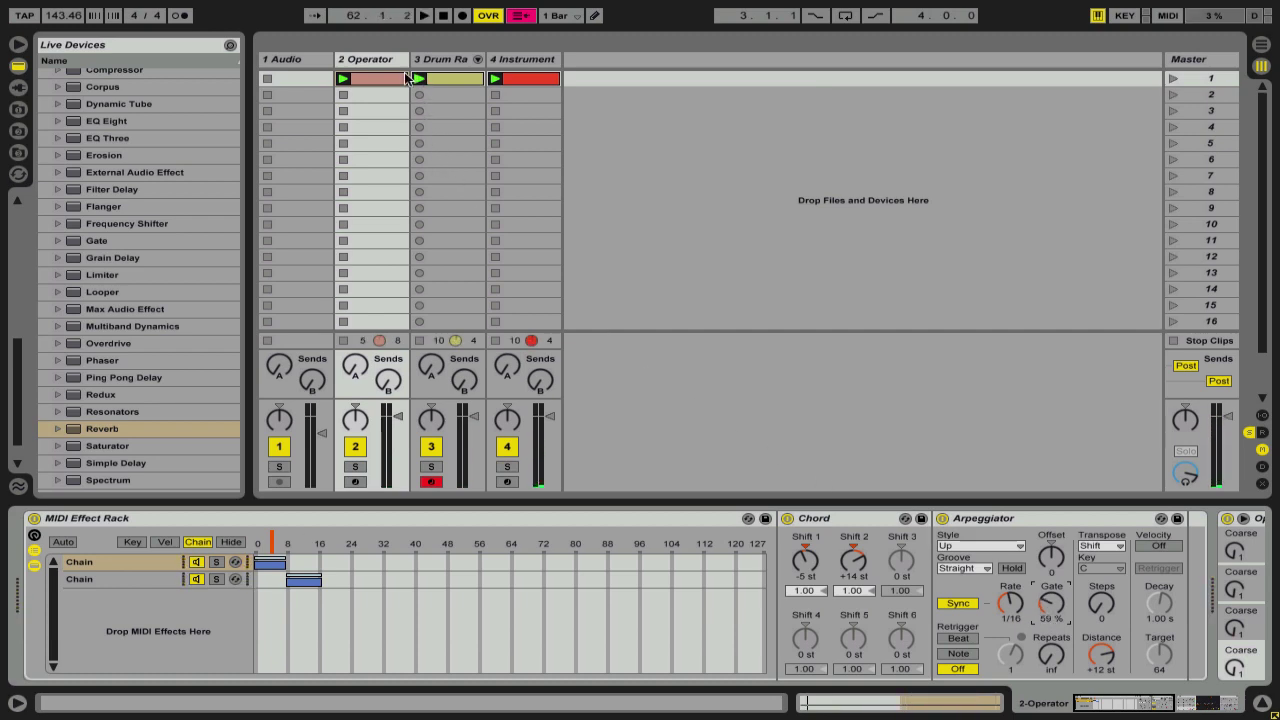